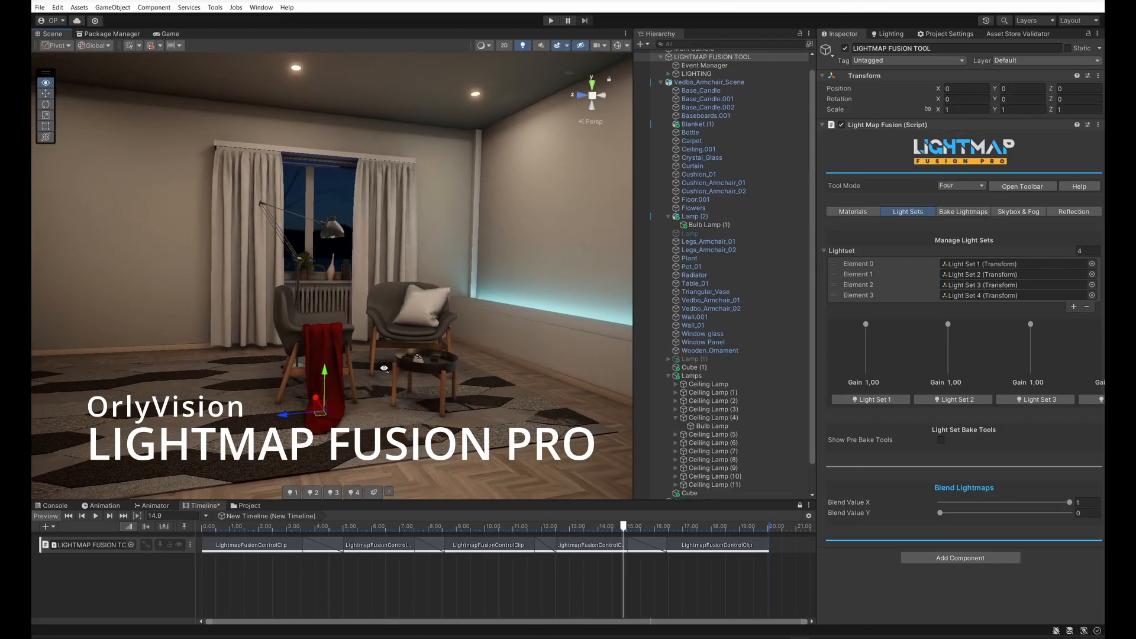
Step: Collapse the Vedbo_Armchair_Scene object in the hierarchy
scroll(777, 342, down, 1)
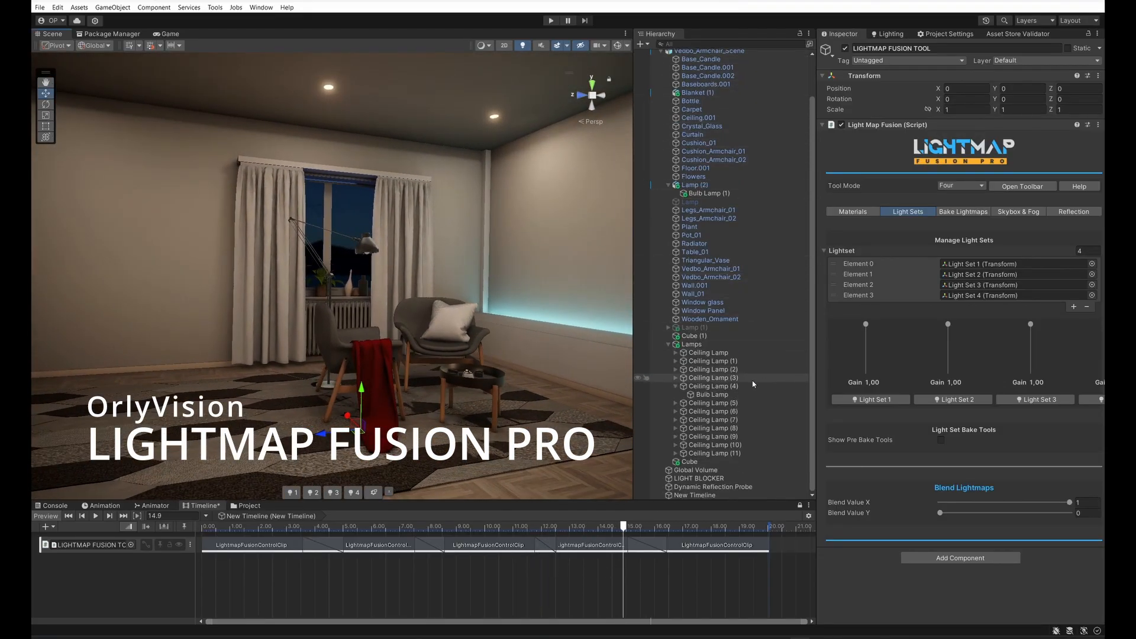
scroll(772, 346, up, 1)
scroll(768, 351, down, 1)
scroll(716, 157, up, 1)
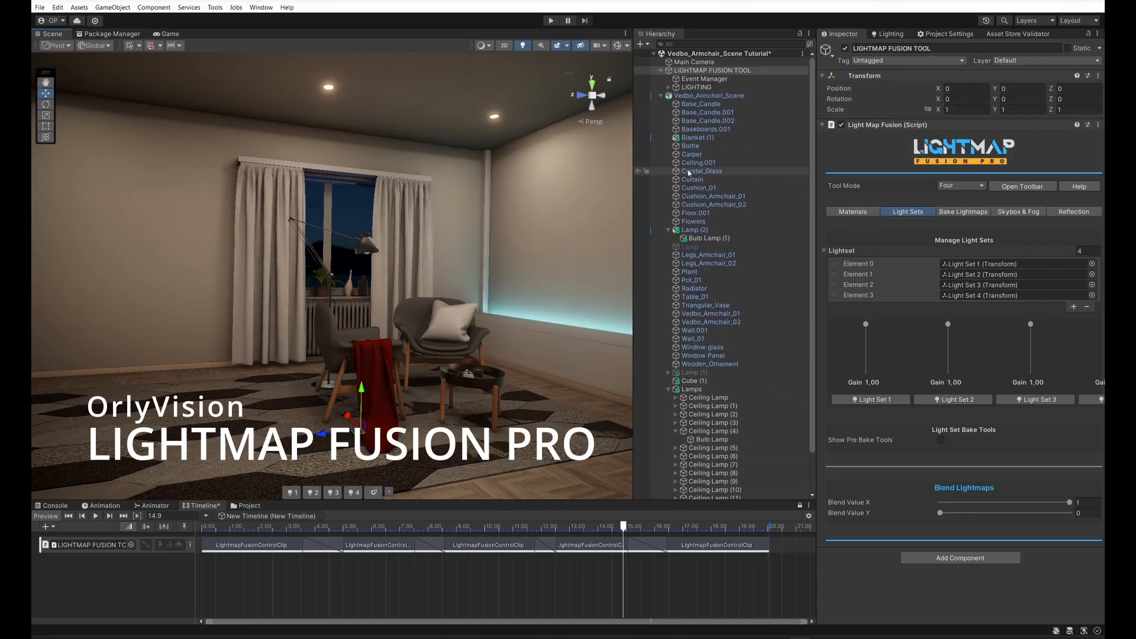
click(661, 95)
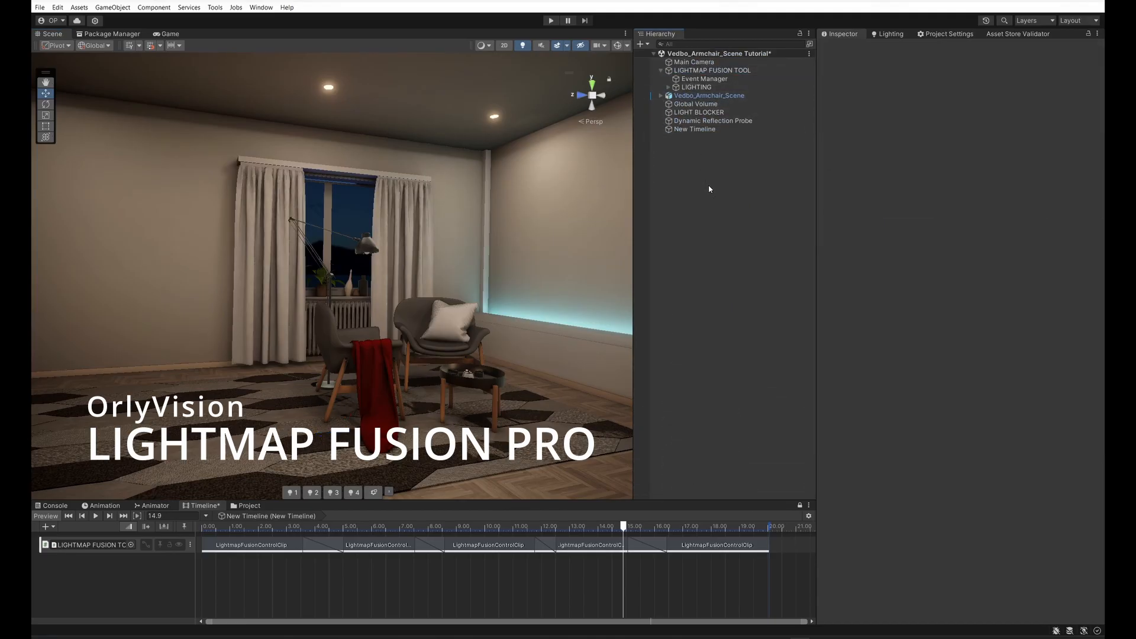
Step: Select Global Volume and scrub the timeline back to about 7 to preview the blended lighting in the room
click(695, 104)
key(w)
right_drag(428, 348, 394, 347)
drag(624, 527, 397, 527)
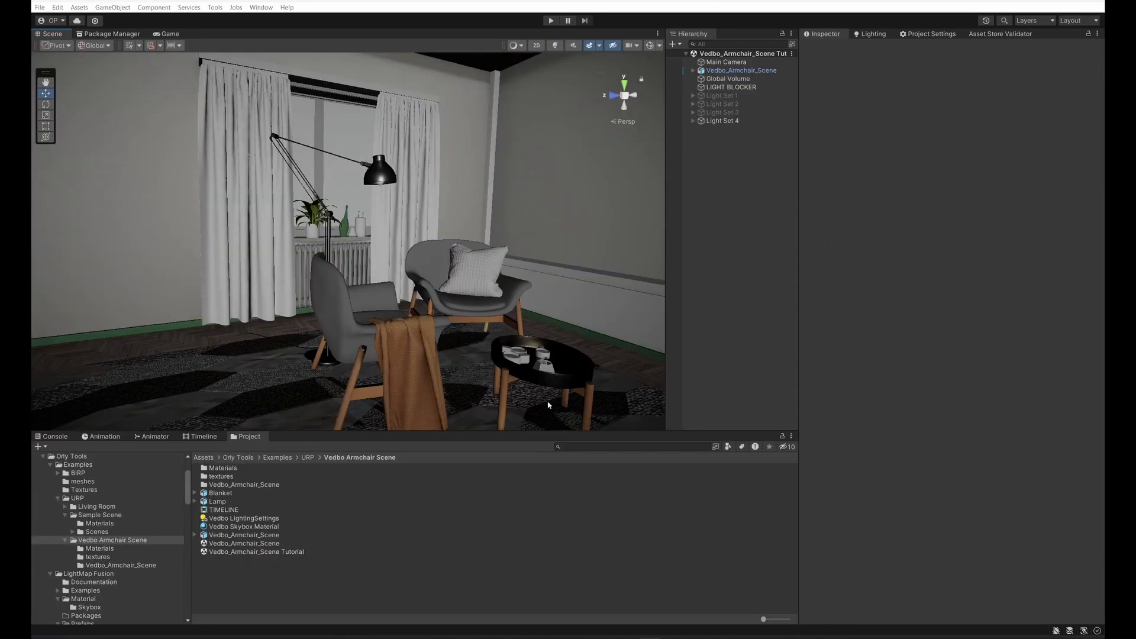
right_drag(549, 405, 325, 302)
scroll(478, 295, up, 5)
scroll(445, 289, up, 3)
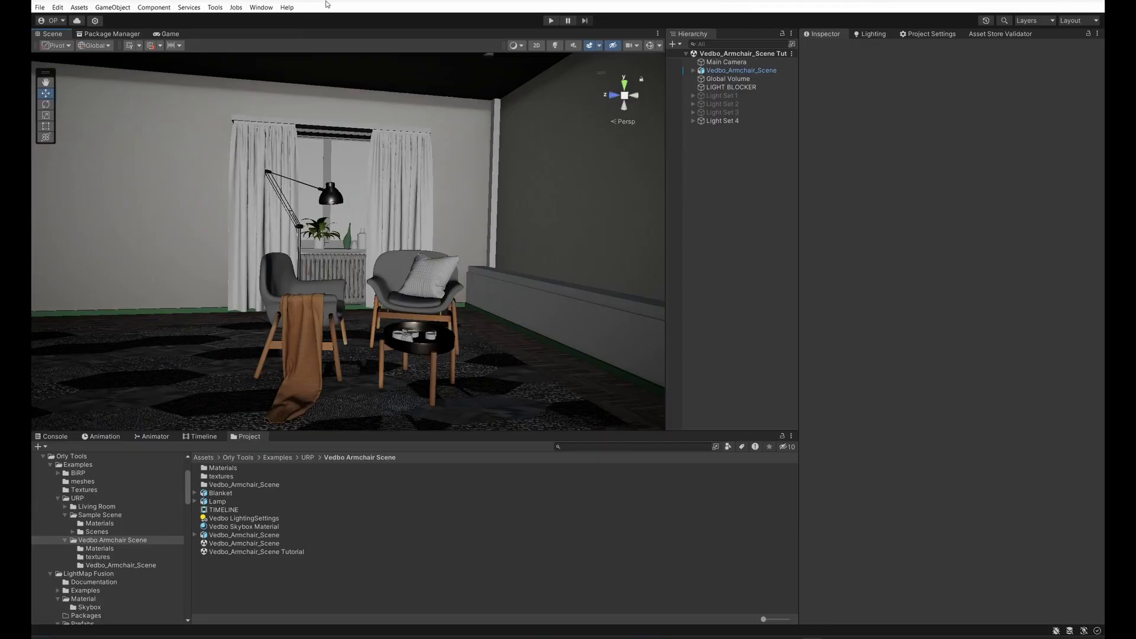
Step: Initialize LightMap Fusion from Orly Tools and select the LIGHTMAP FUSION TOOL object
click(260, 8)
mouse_move(315, 90)
mouse_move(432, 87)
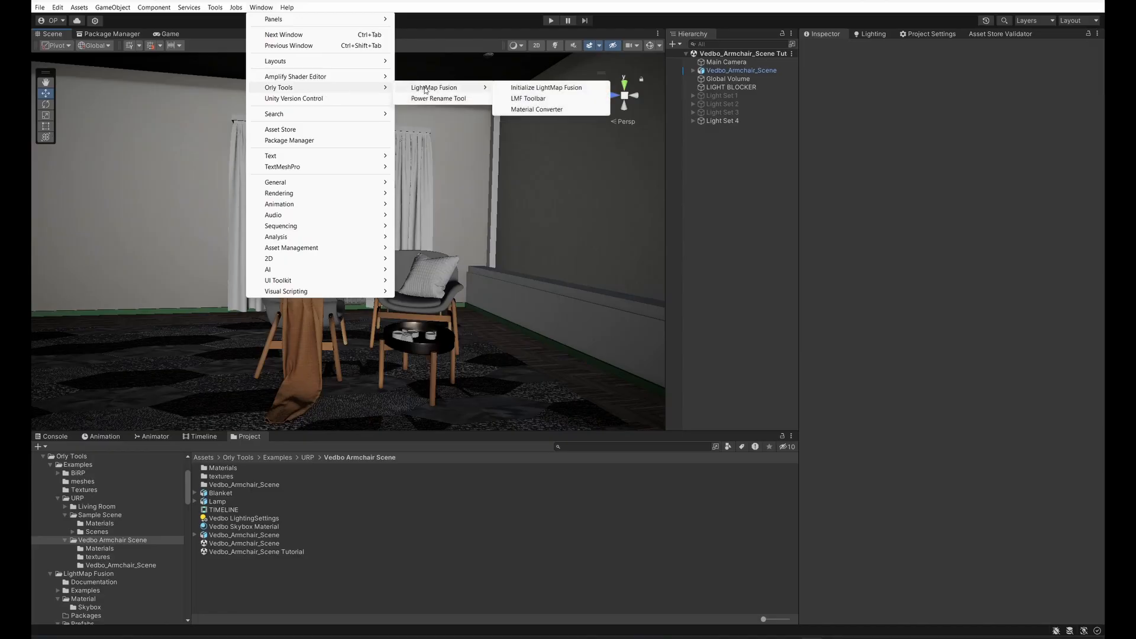
click(561, 89)
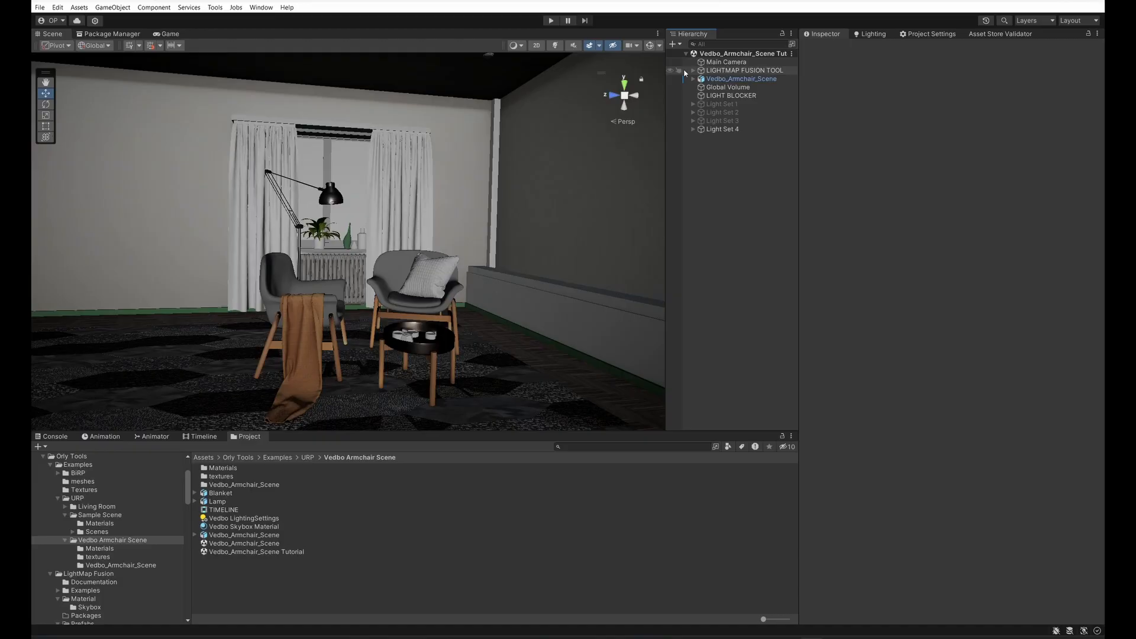
click(711, 73)
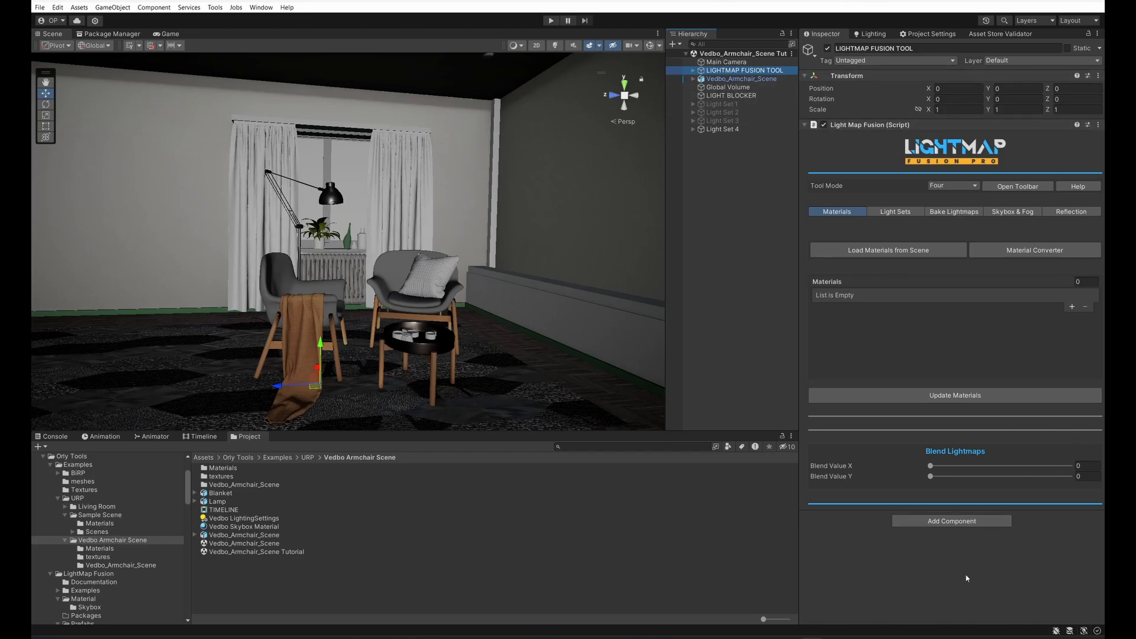
Step: Clear the Lighting Settings Asset from the scene's lighting settings
click(865, 35)
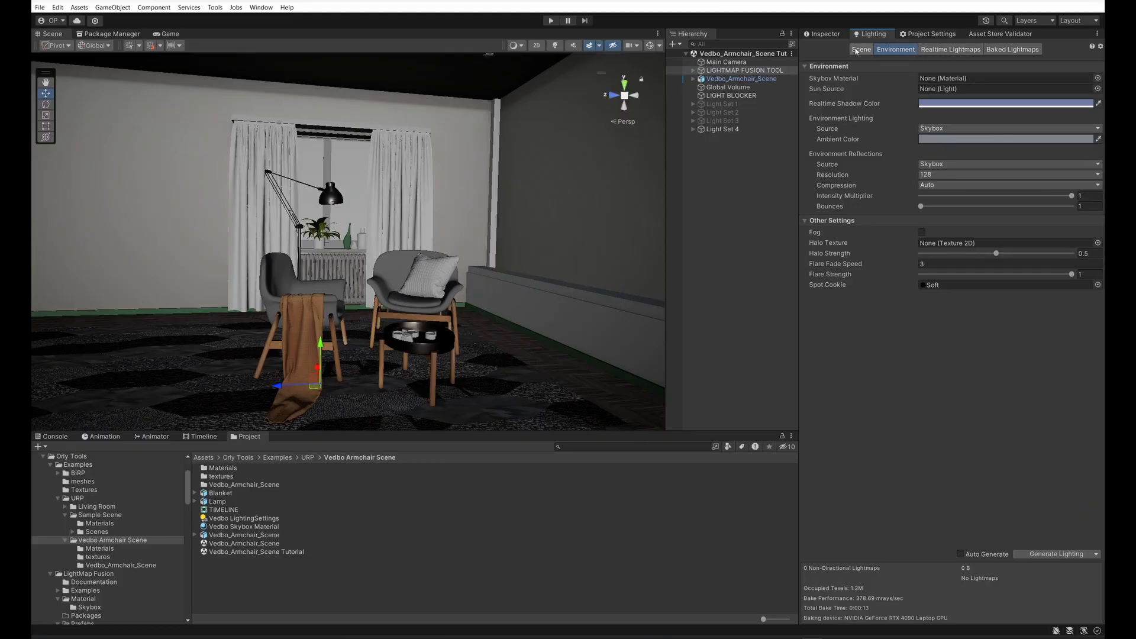
click(859, 50)
click(952, 80)
key(Delete)
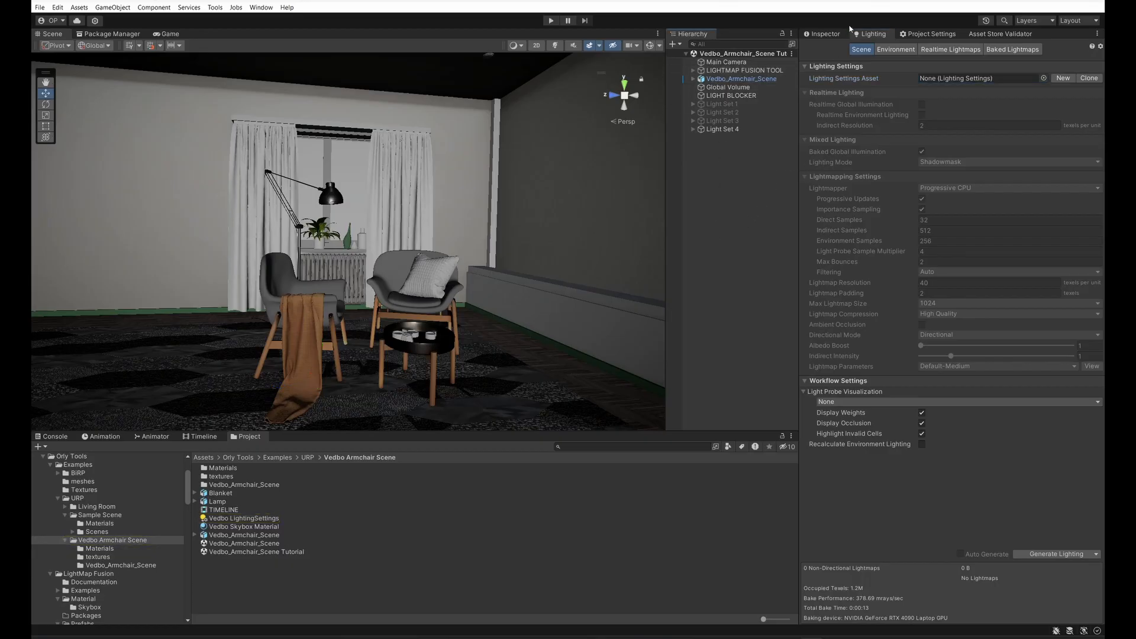
click(725, 70)
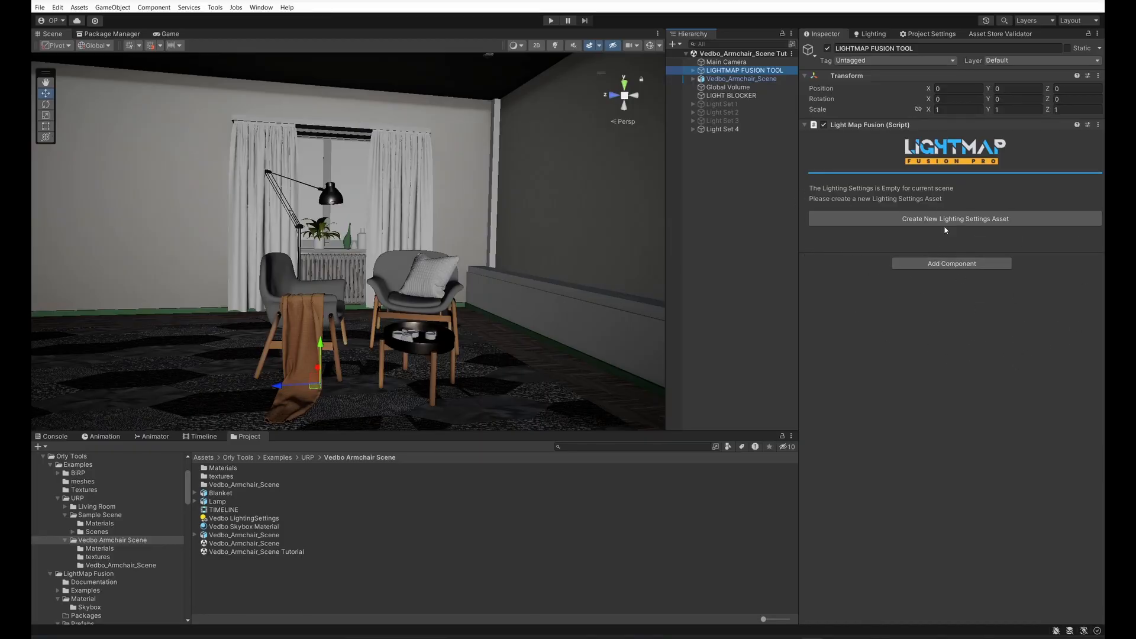
click(910, 219)
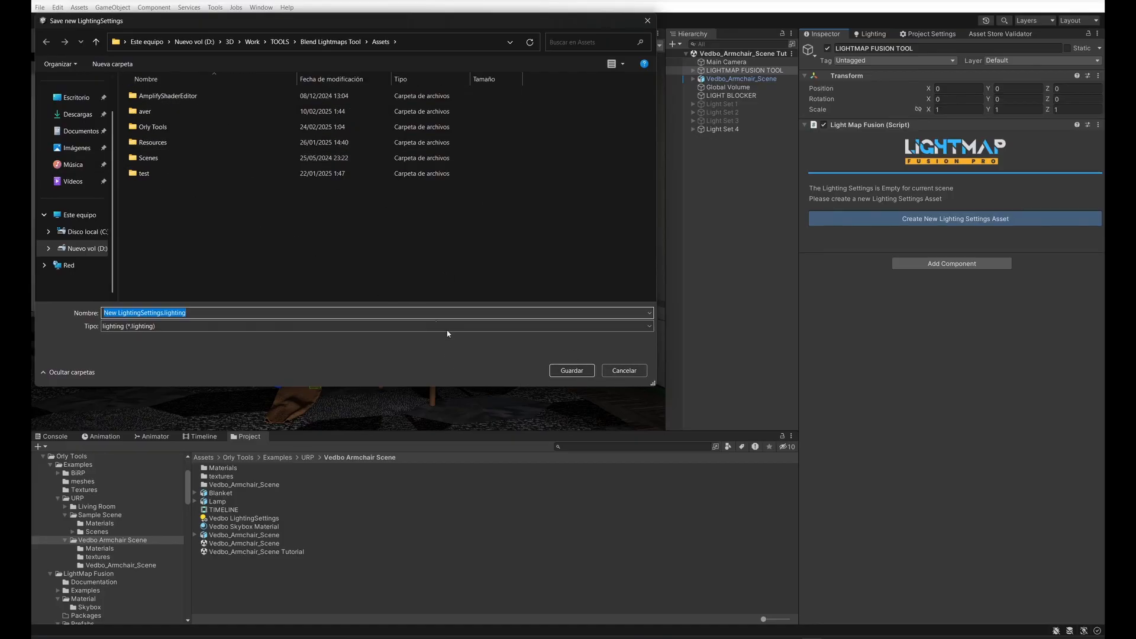
click(624, 370)
Step: Assign Vedbo LightingSettings as the scene's Lighting Settings Asset and check the available lightmapper options
click(874, 34)
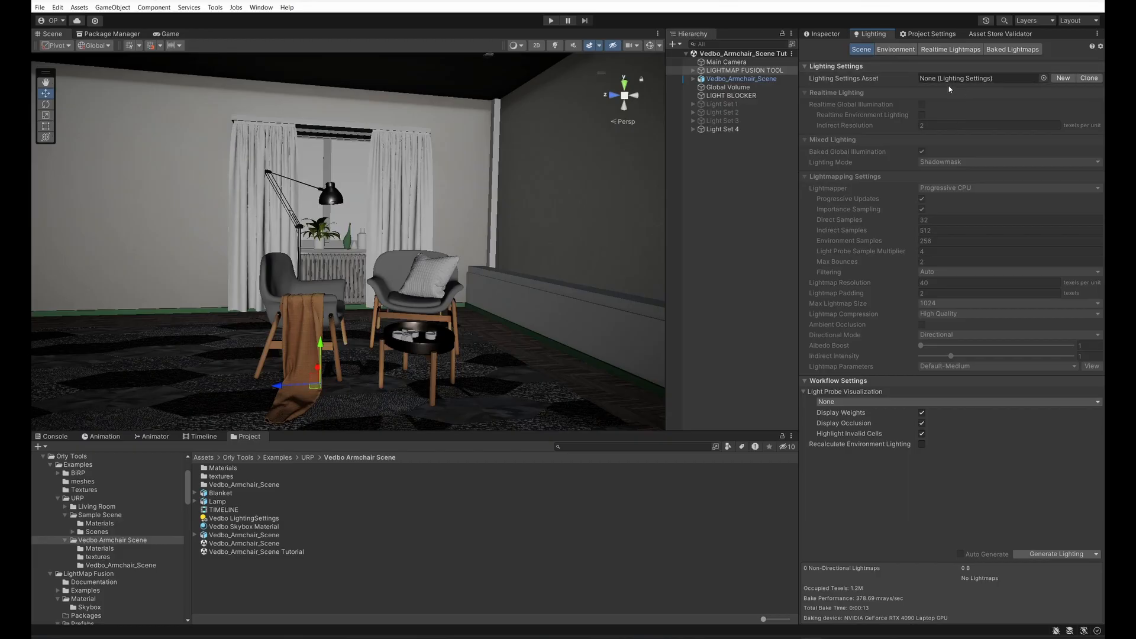
click(823, 34)
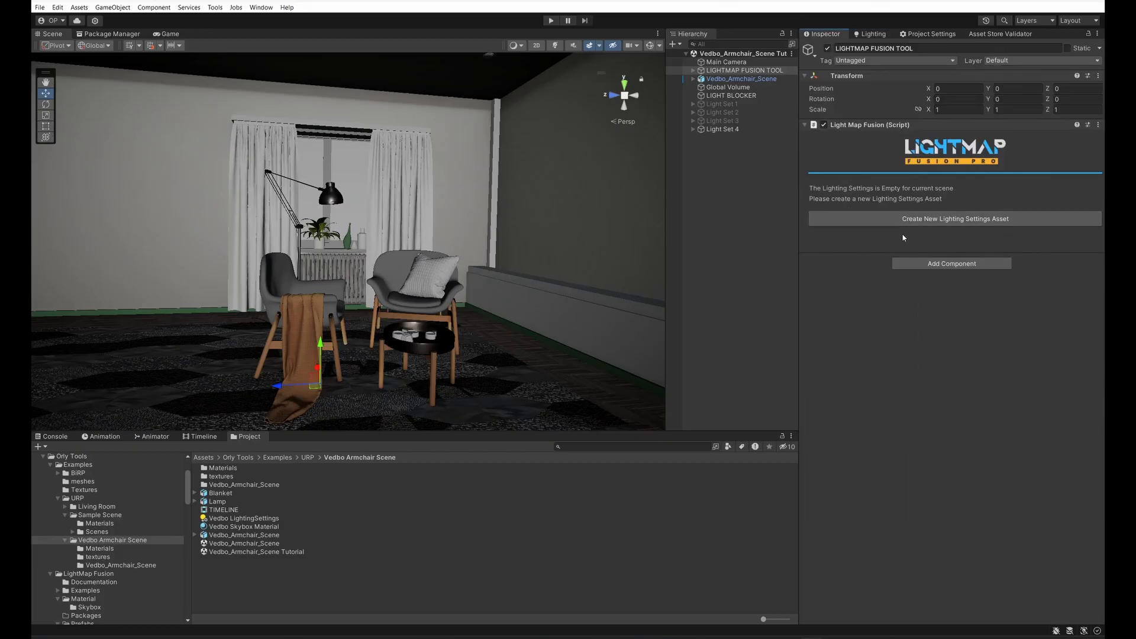
click(874, 36)
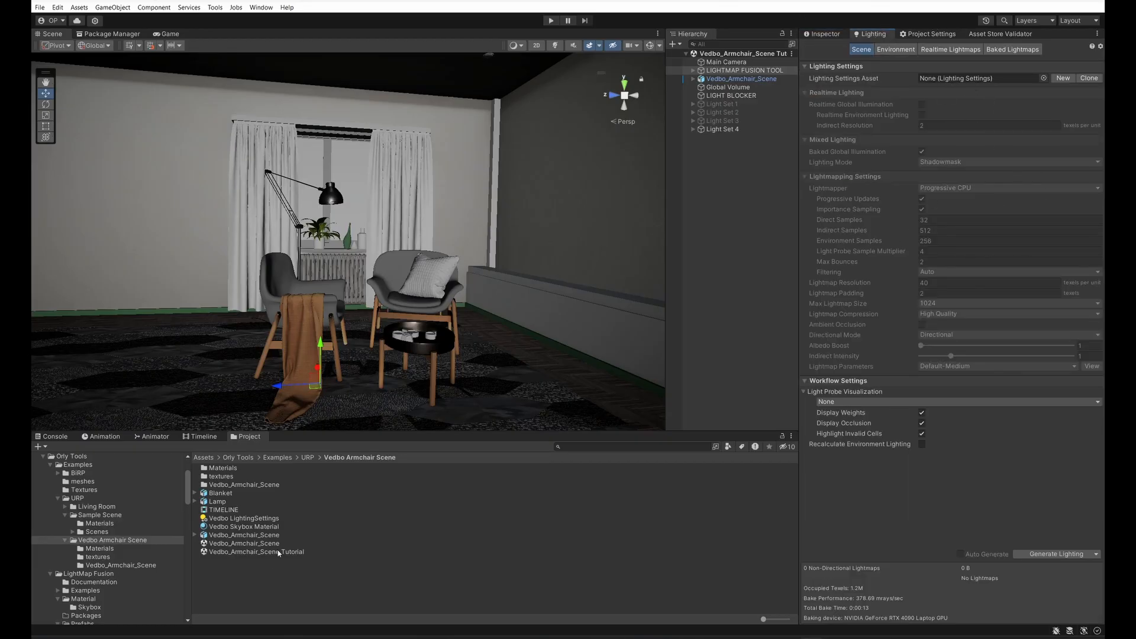
drag(215, 519, 968, 84)
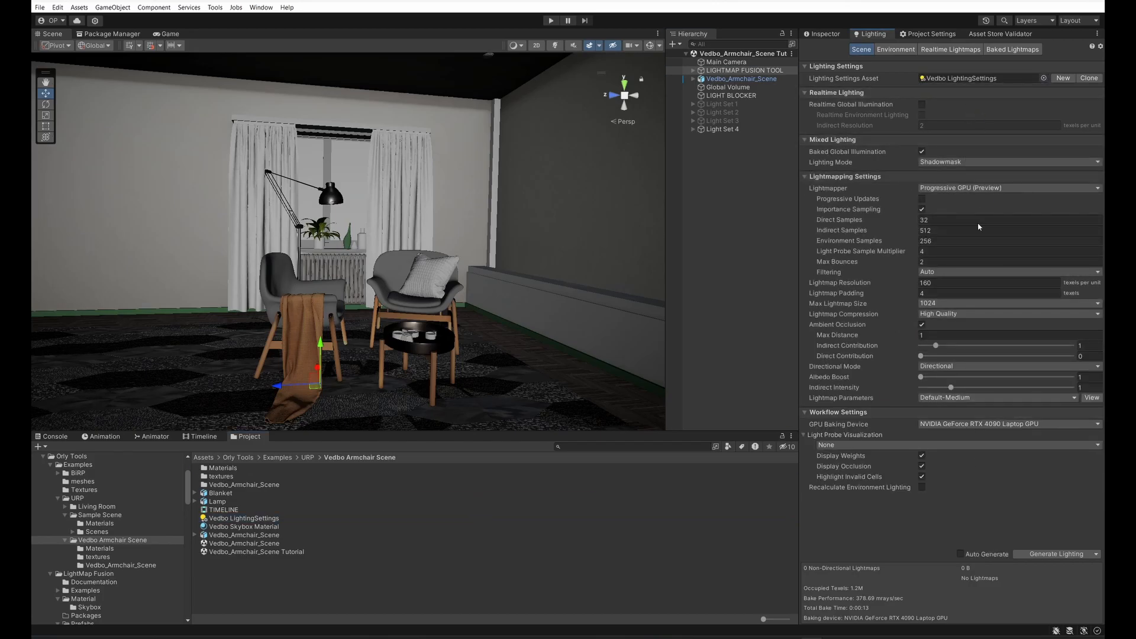
click(942, 188)
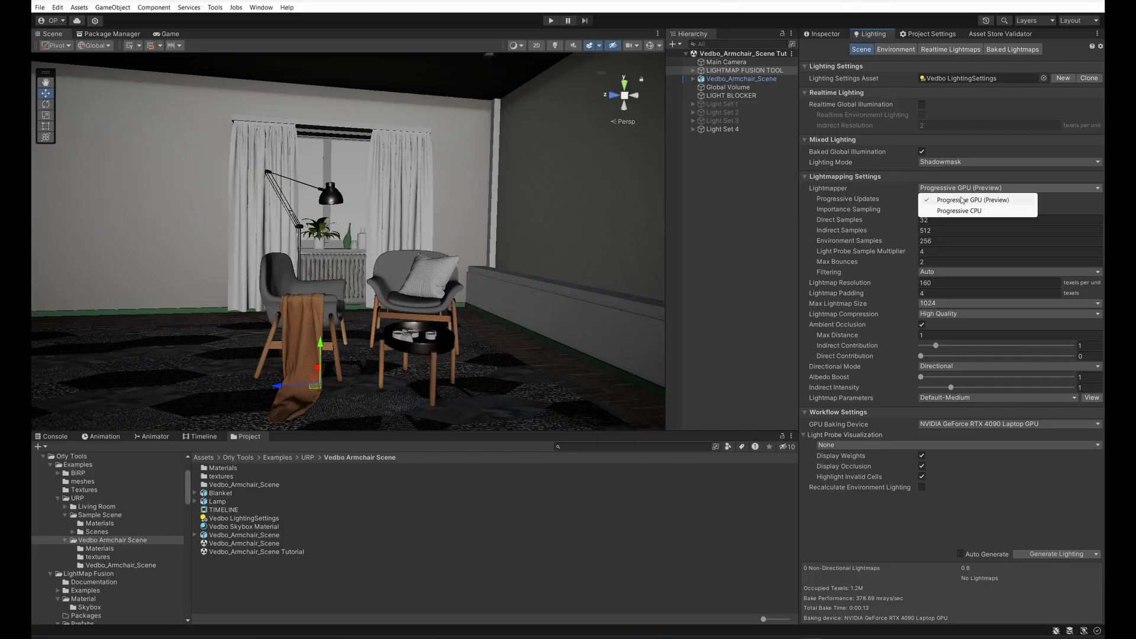
click(902, 541)
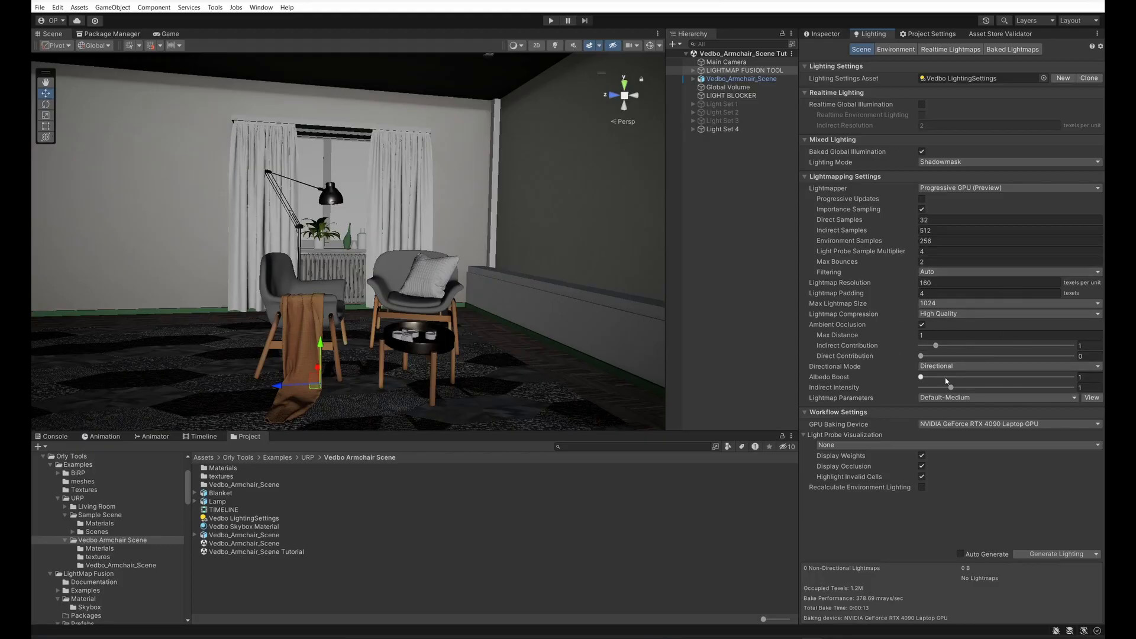
Step: Switch the LightMap Fusion tool mode to Two and back to Four, checking the blend value sliders
click(829, 35)
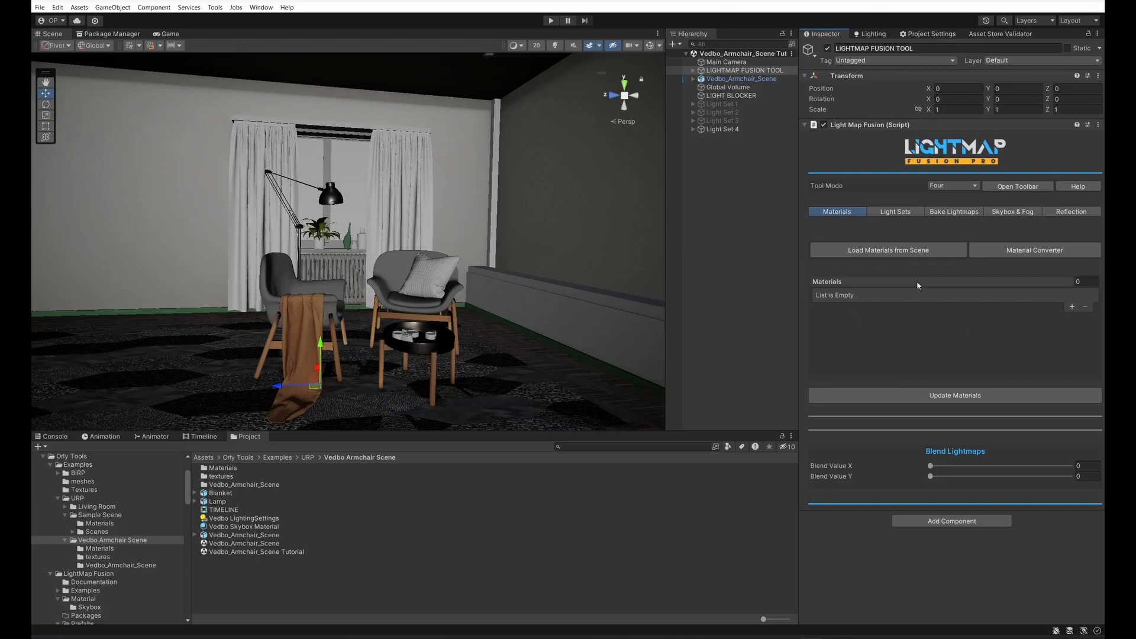
scroll(547, 291, down, 3)
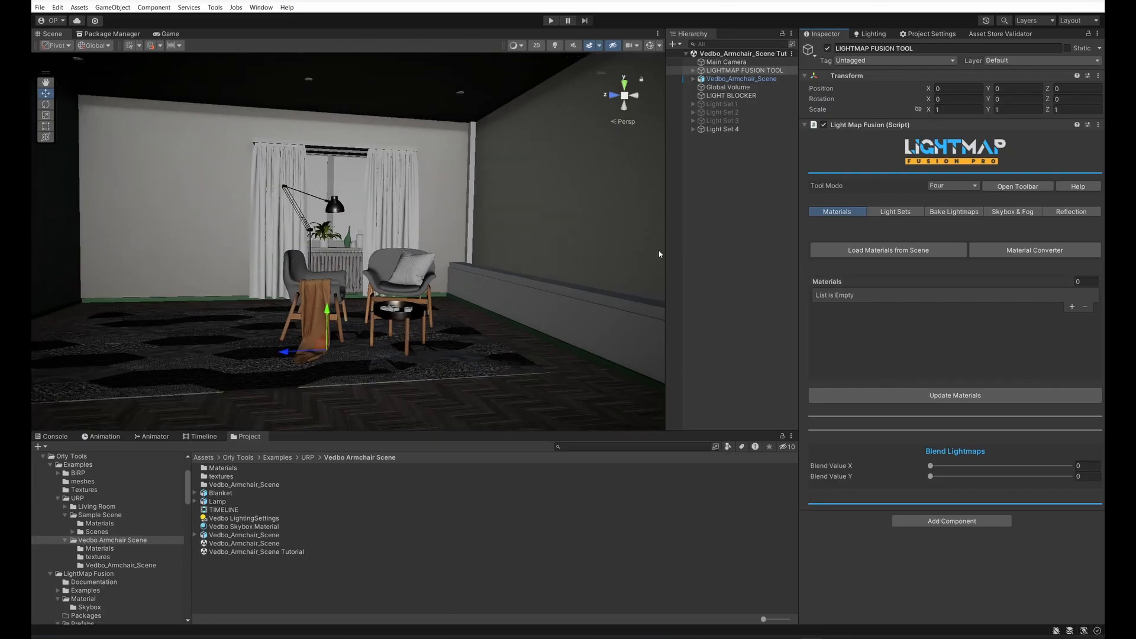
click(941, 187)
click(948, 198)
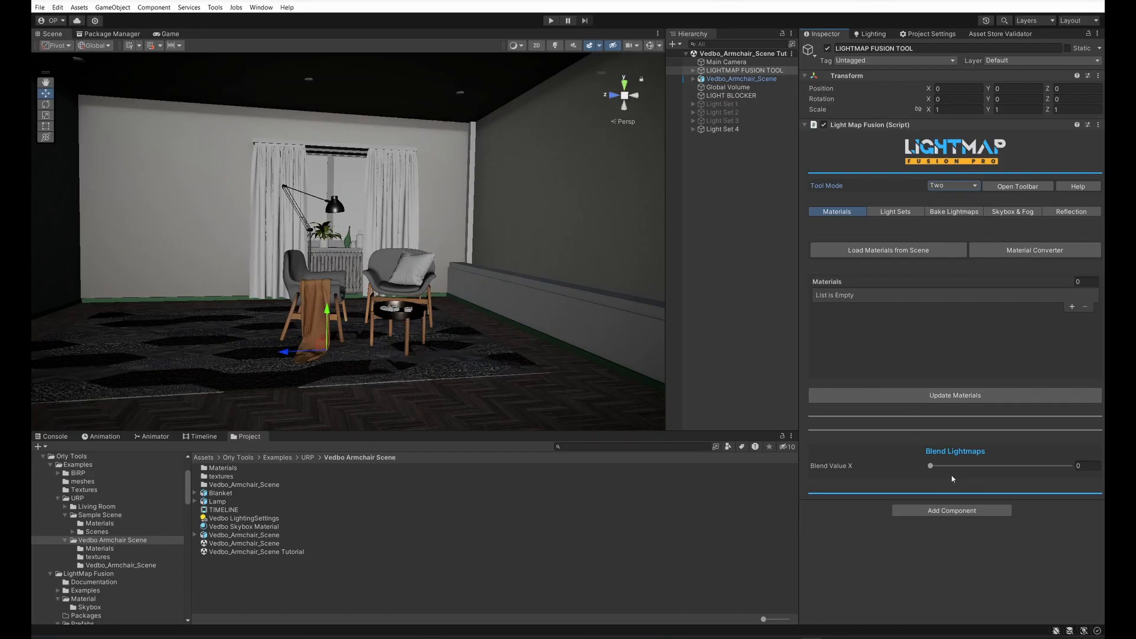
click(950, 185)
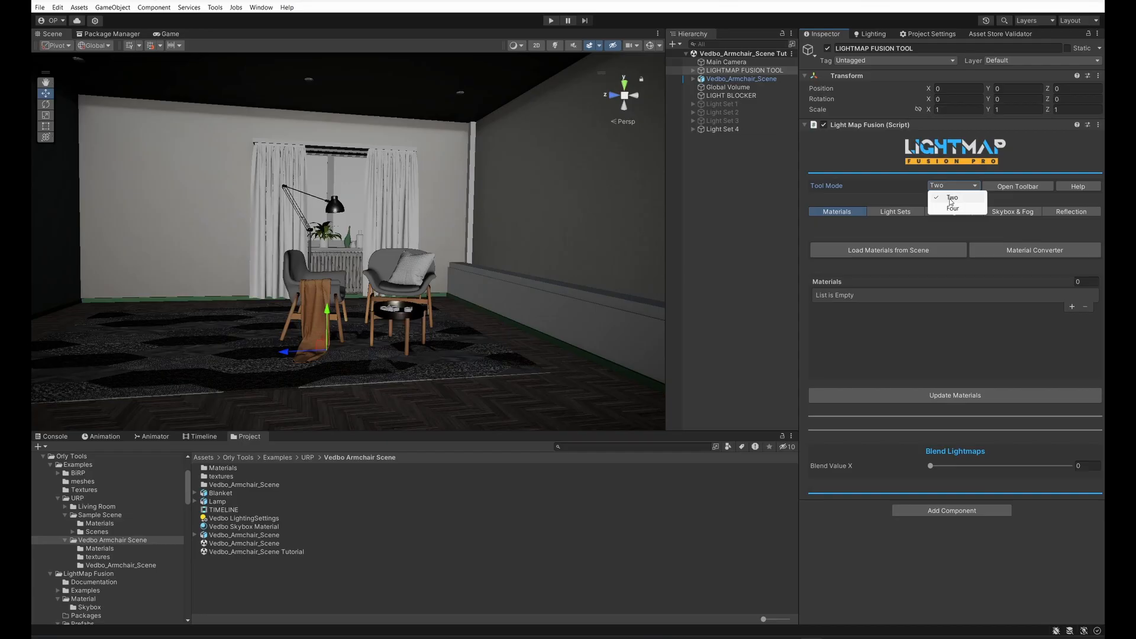
click(953, 208)
mouse_move(931, 467)
mouse_down()
mouse_move(1064, 467)
mouse_move(930, 467)
mouse_move(1001, 485)
mouse_move(930, 483)
mouse_move(1020, 484)
mouse_move(930, 484)
mouse_move(1049, 493)
mouse_move(931, 484)
mouse_move(986, 472)
mouse_move(931, 473)
mouse_up()
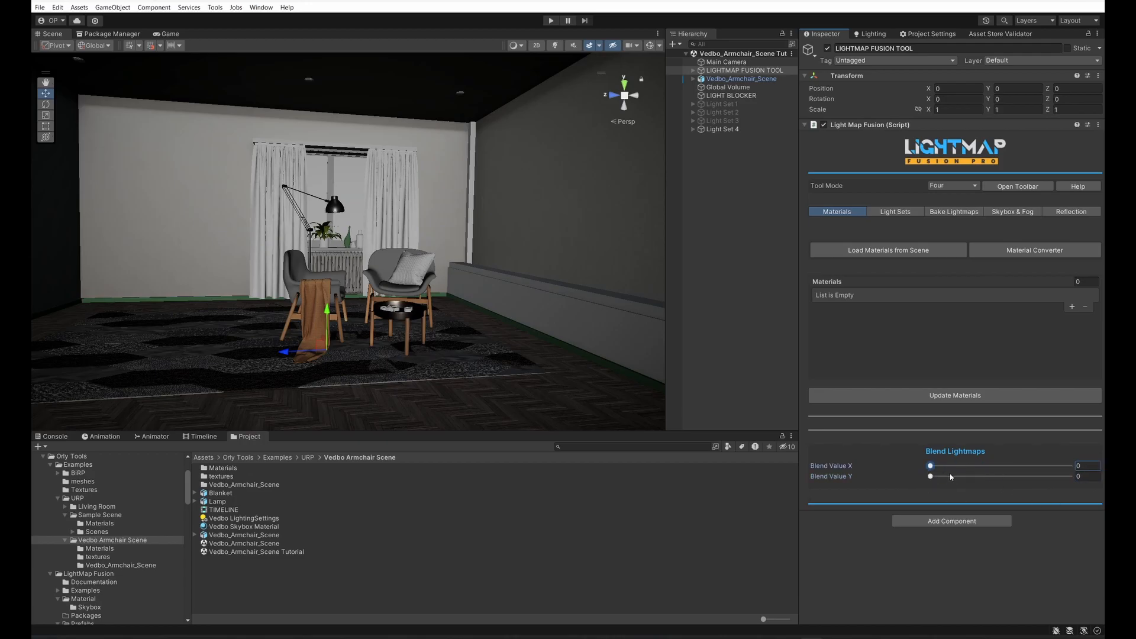
Step: Select the room's Wall.001 object to examine its material and shader
scroll(495, 243, down, 5)
click(484, 280)
scroll(484, 280, up, 4)
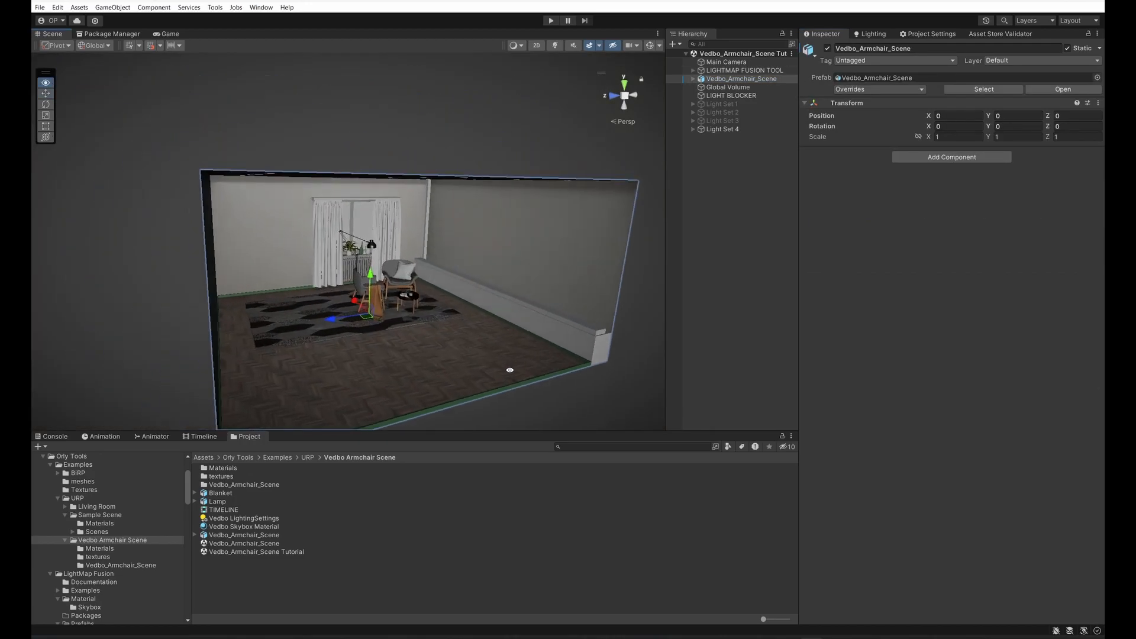
click(538, 283)
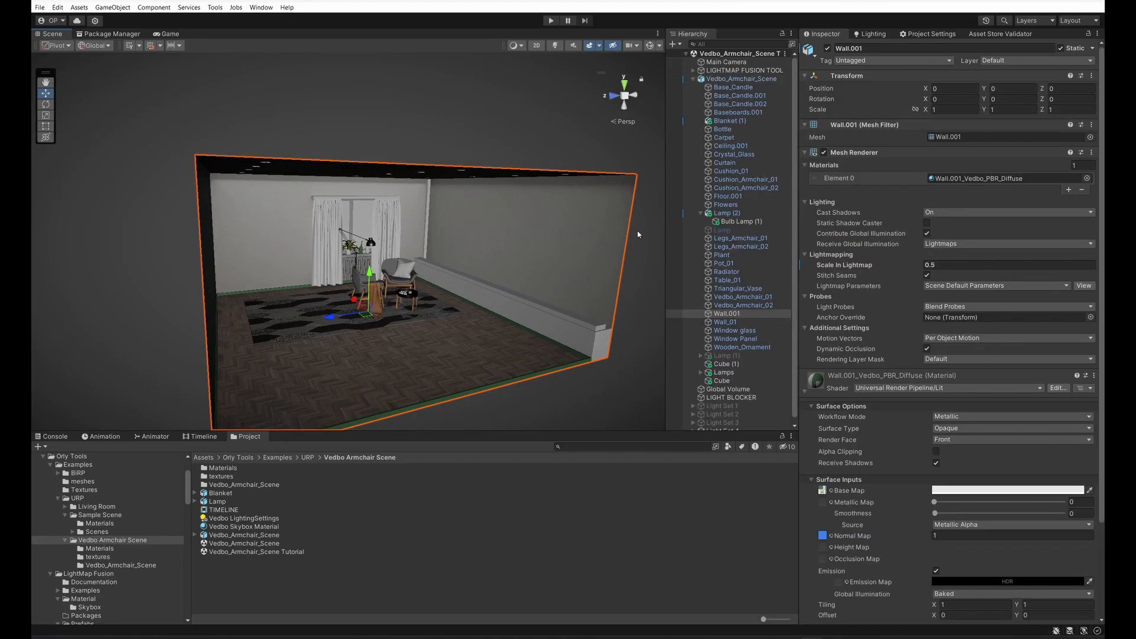
Step: Find the Unity materials of Vedbo_Armchair_Scene with the LightMap Fusion Material Converter and convert them to tool materials
click(726, 71)
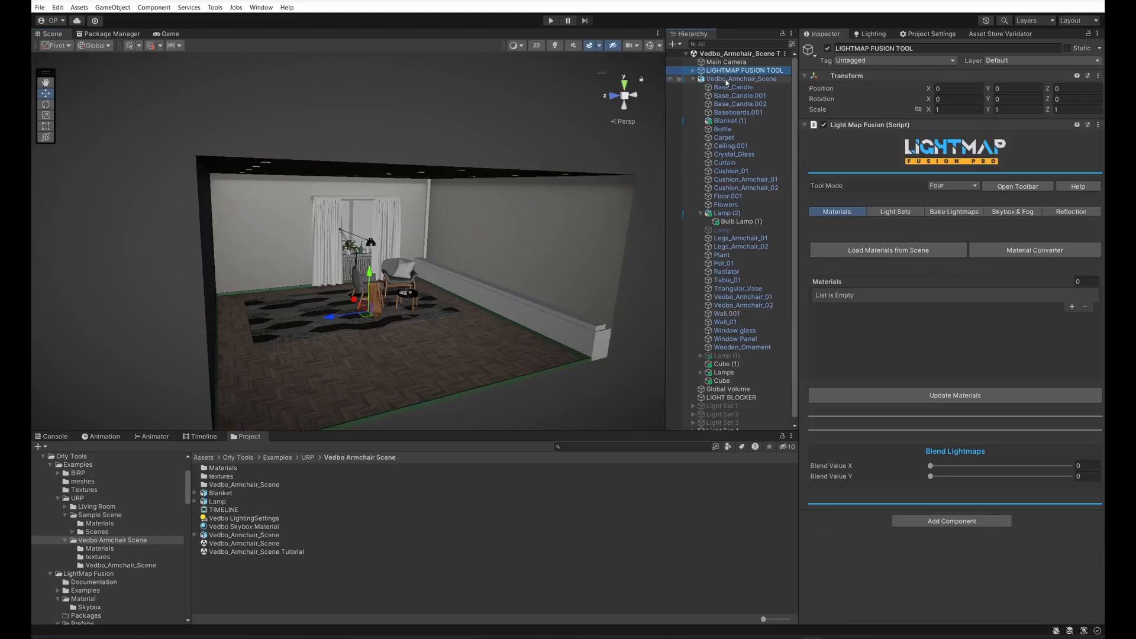
click(1036, 251)
drag(671, 193, 850, 198)
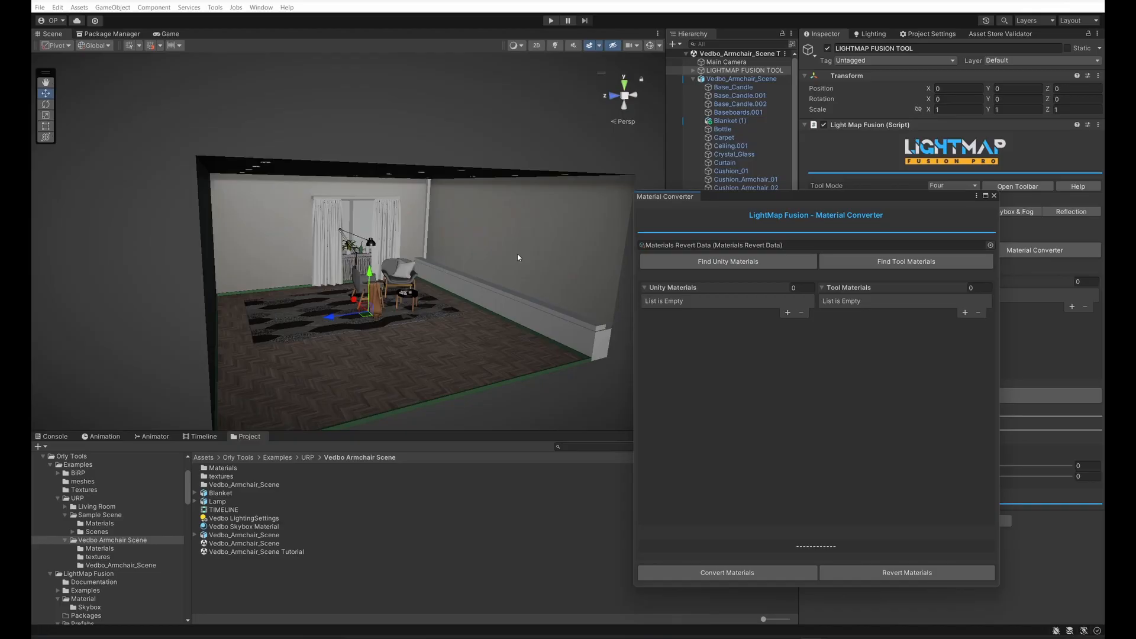
click(508, 277)
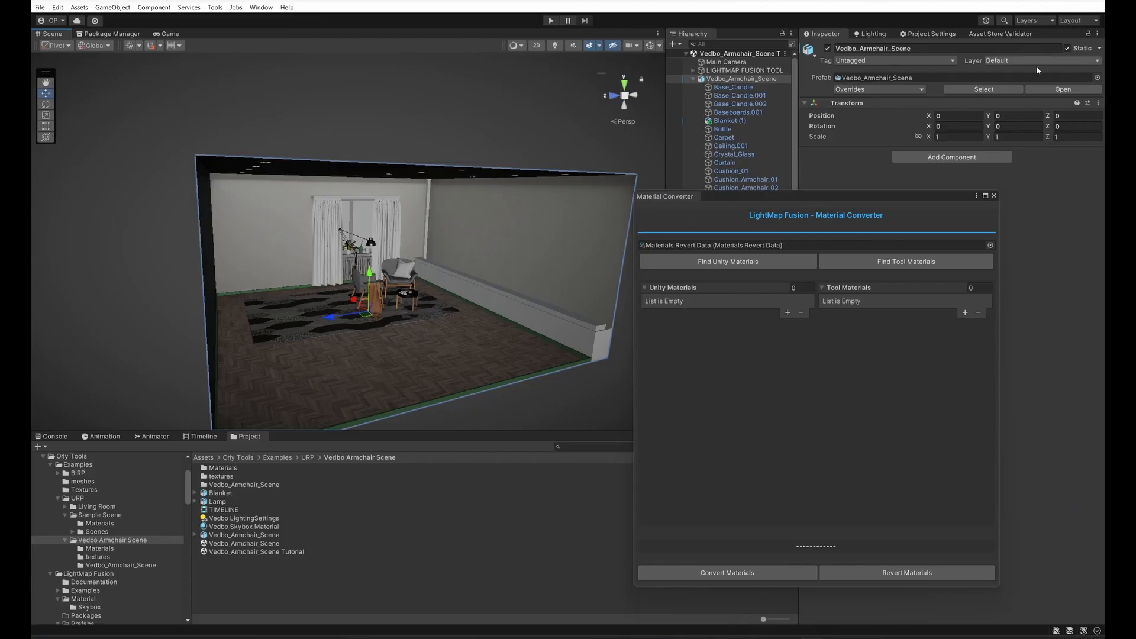
click(696, 263)
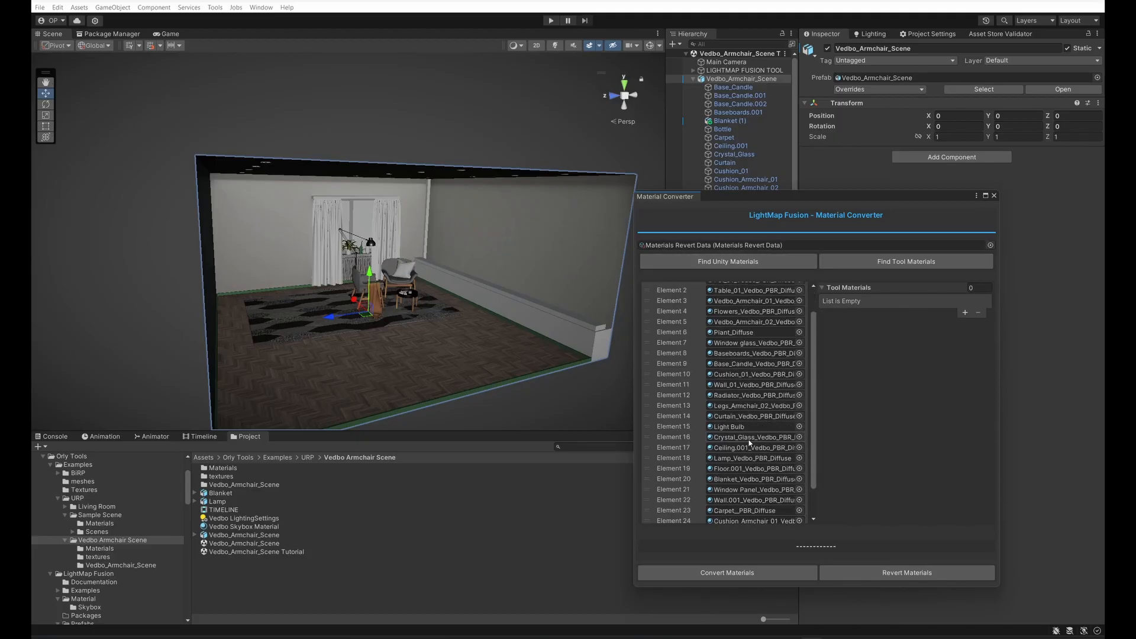
click(736, 574)
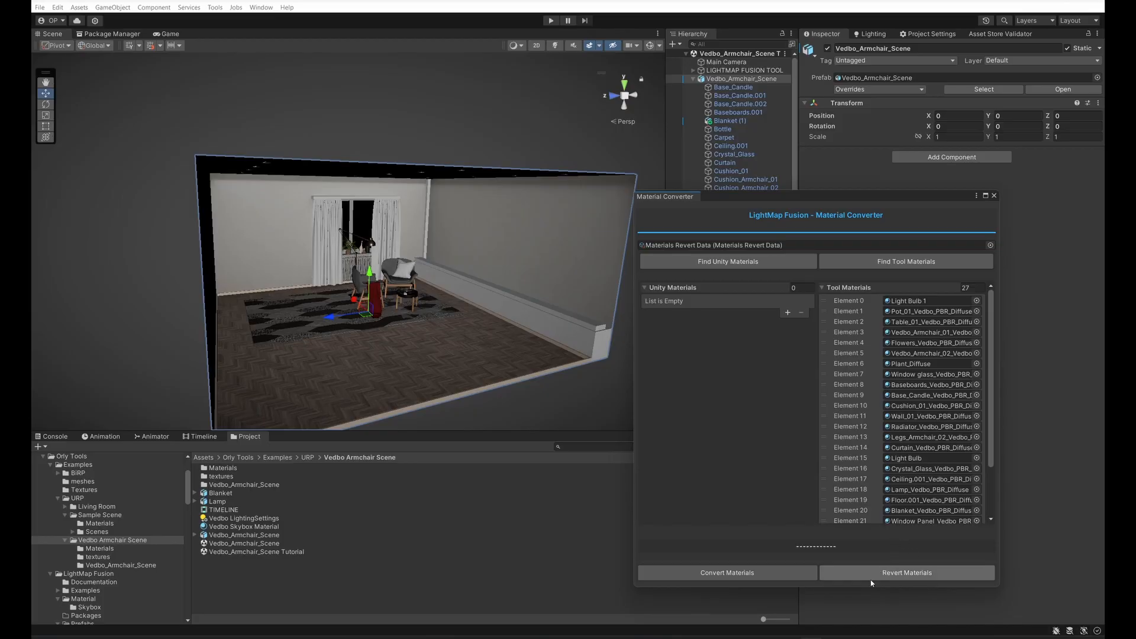
Step: Load the scene's converted materials into the materials list of the LIGHTMAP FUSION TOOL
click(745, 70)
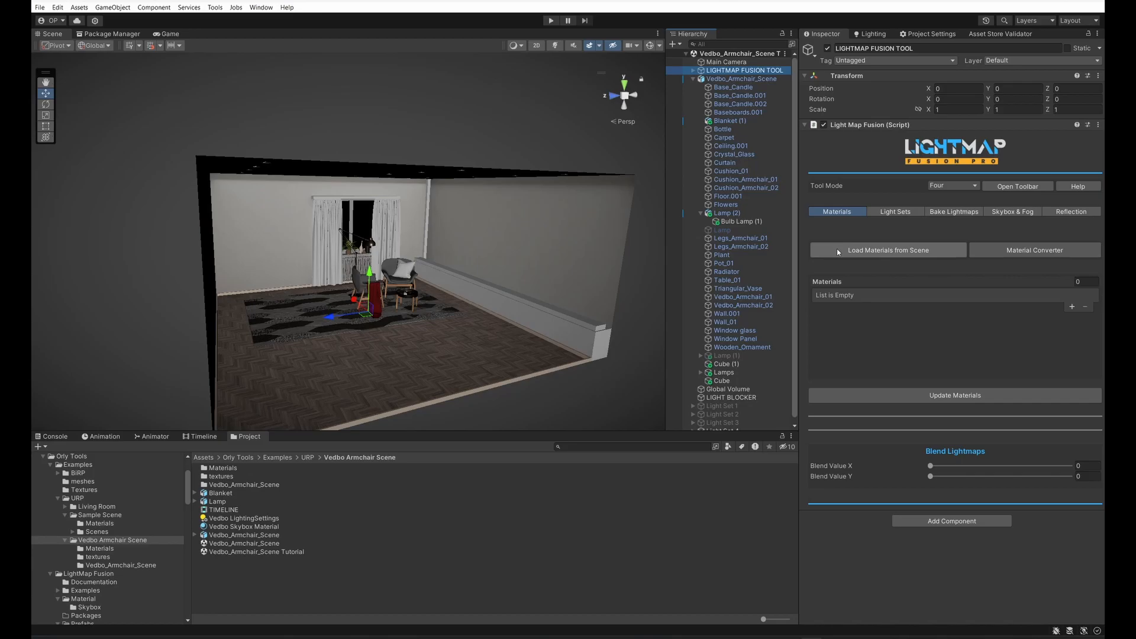
click(837, 249)
scroll(960, 354, down, 8)
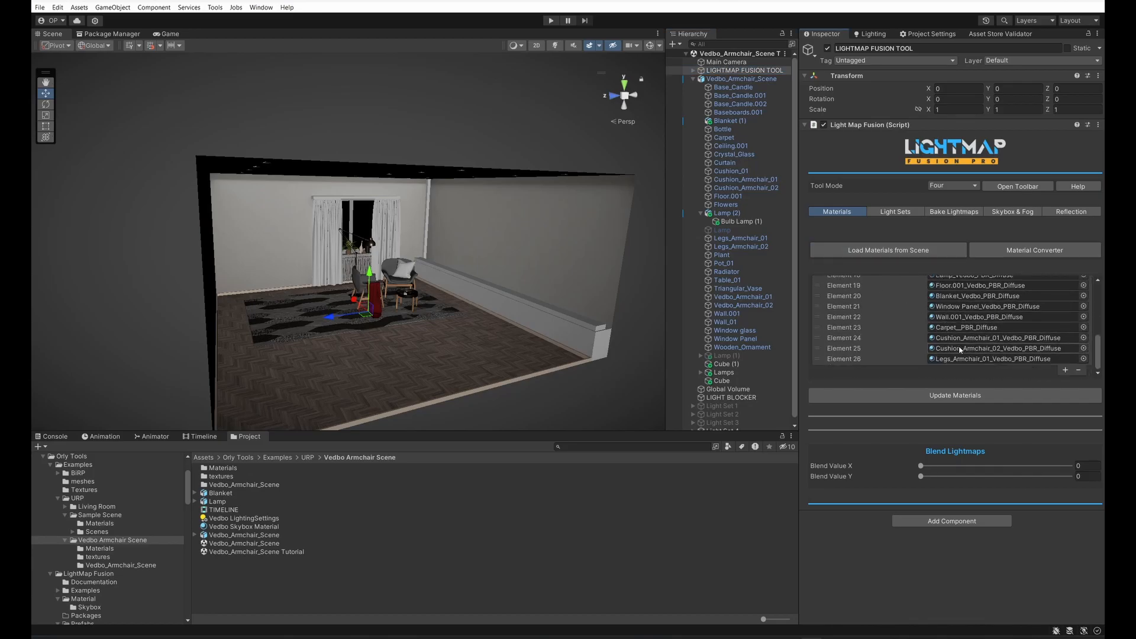
scroll(435, 354, up, 5)
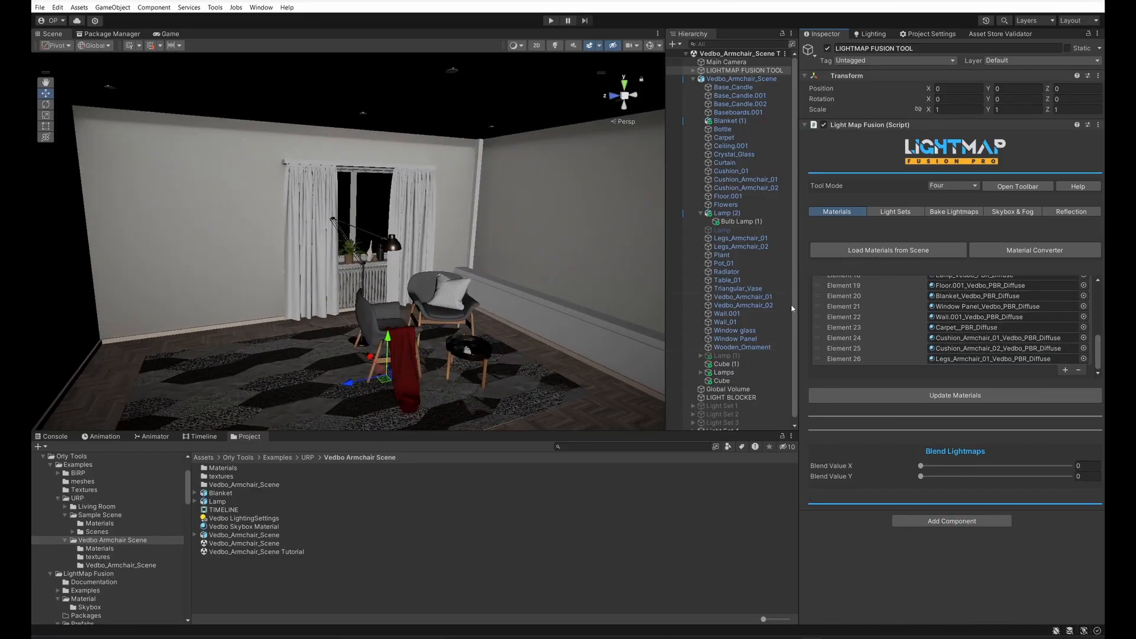
Step: Select the room's Wall.001 object and browse the LightMap Fusion URP shader variants available for its material
click(542, 238)
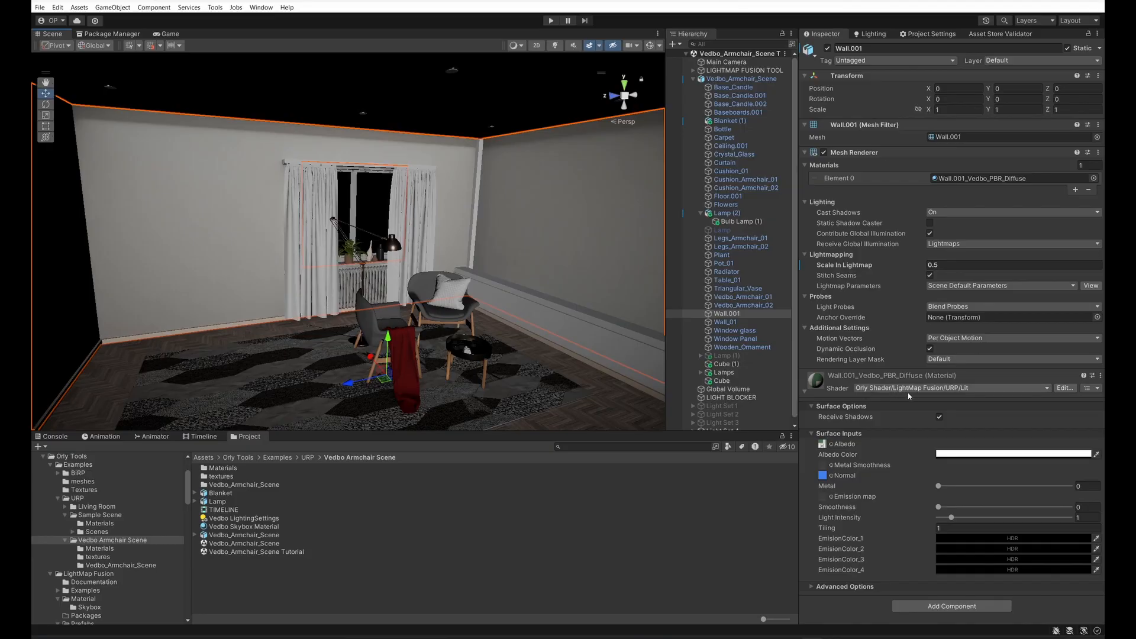
click(932, 389)
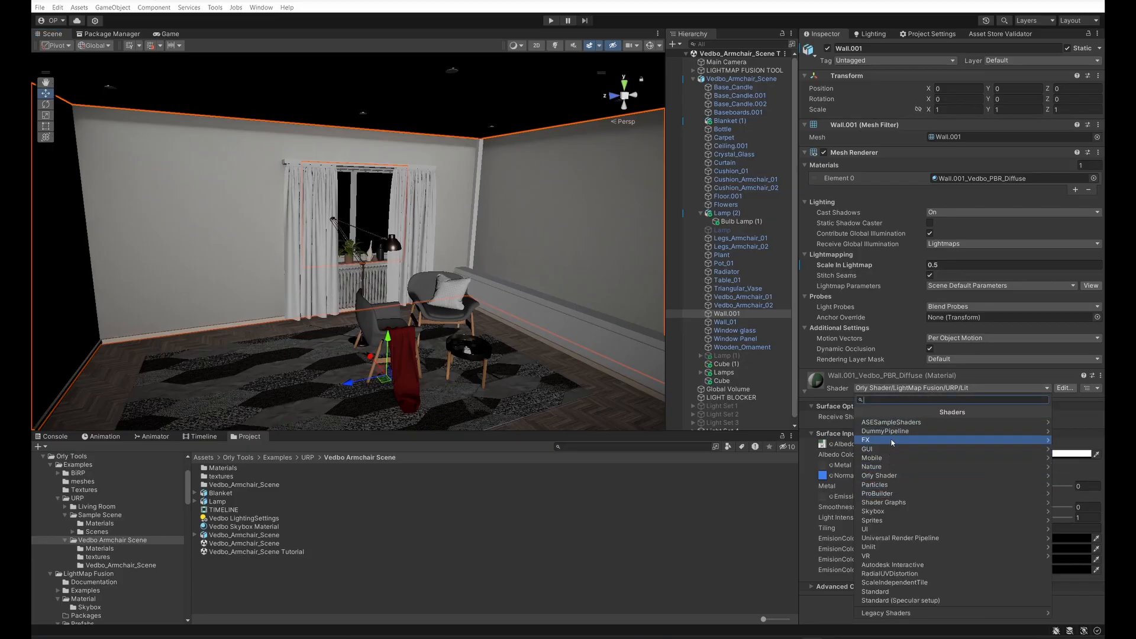
click(928, 475)
click(905, 423)
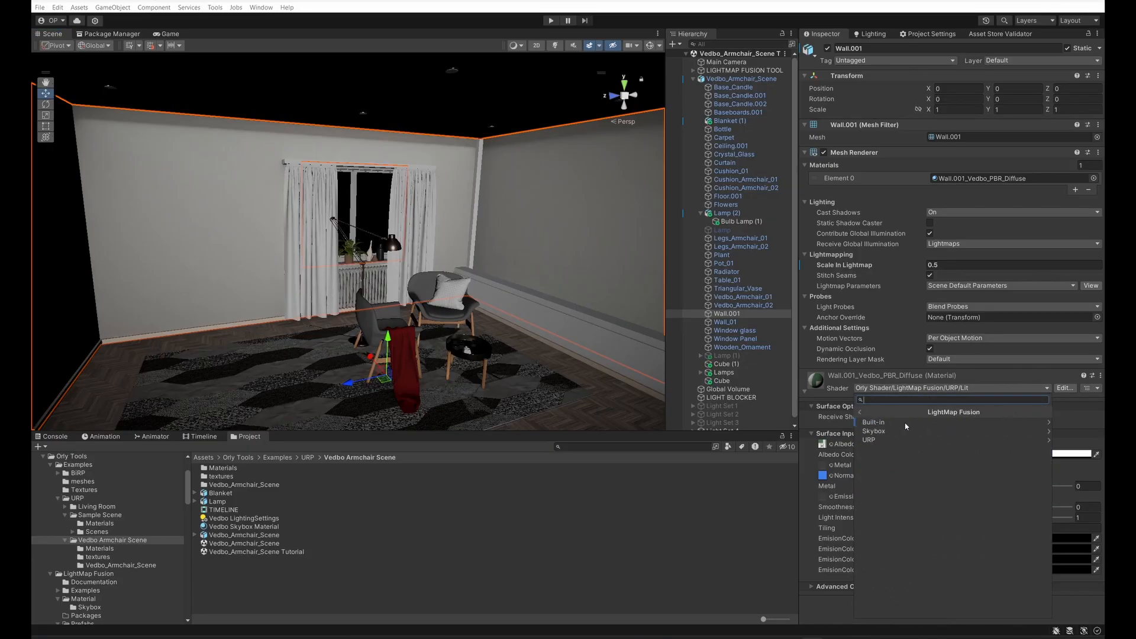
click(878, 440)
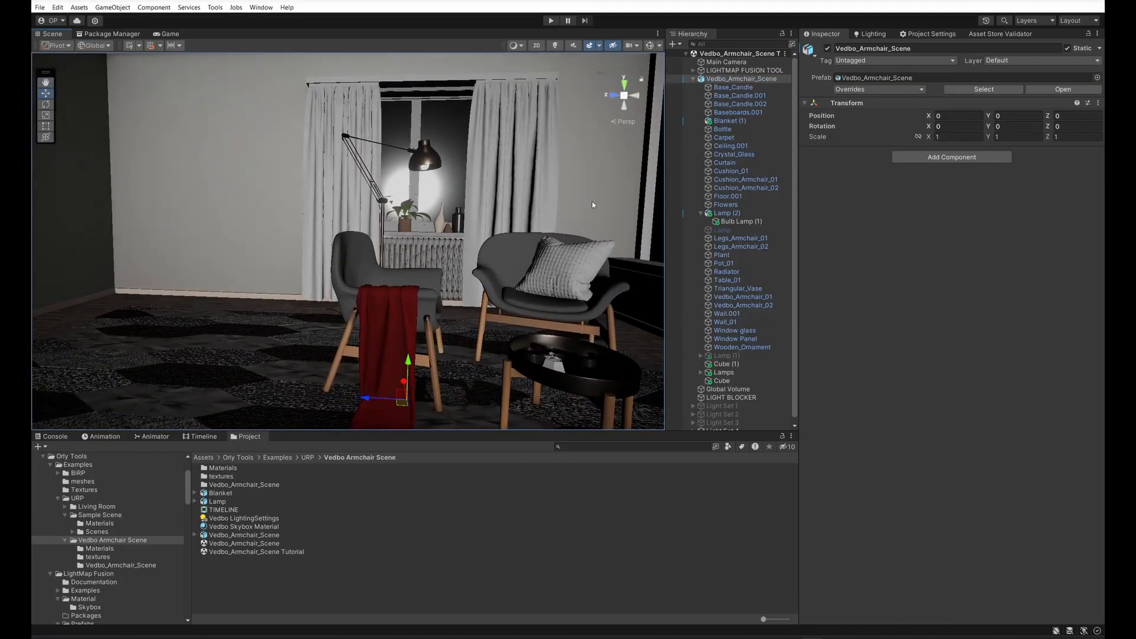
Step: Change the Window glass material's shader to the LightMap Fusion URP Lit Transparent variant
right_drag(427, 260, 266, 267)
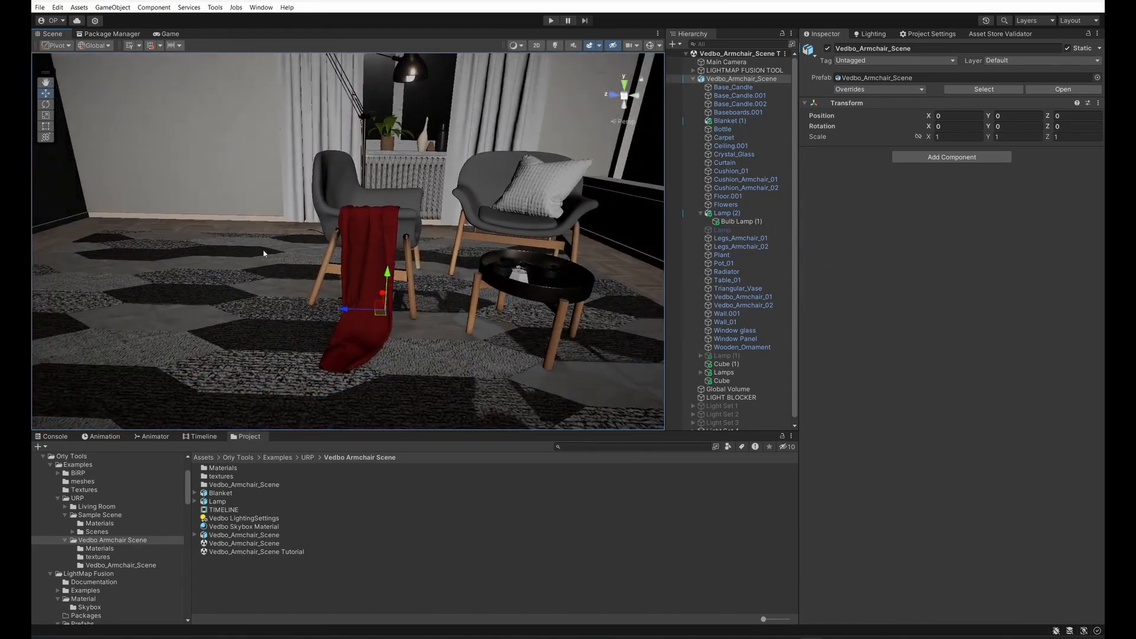
right_drag(429, 275, 444, 228)
key(w)
click(442, 229)
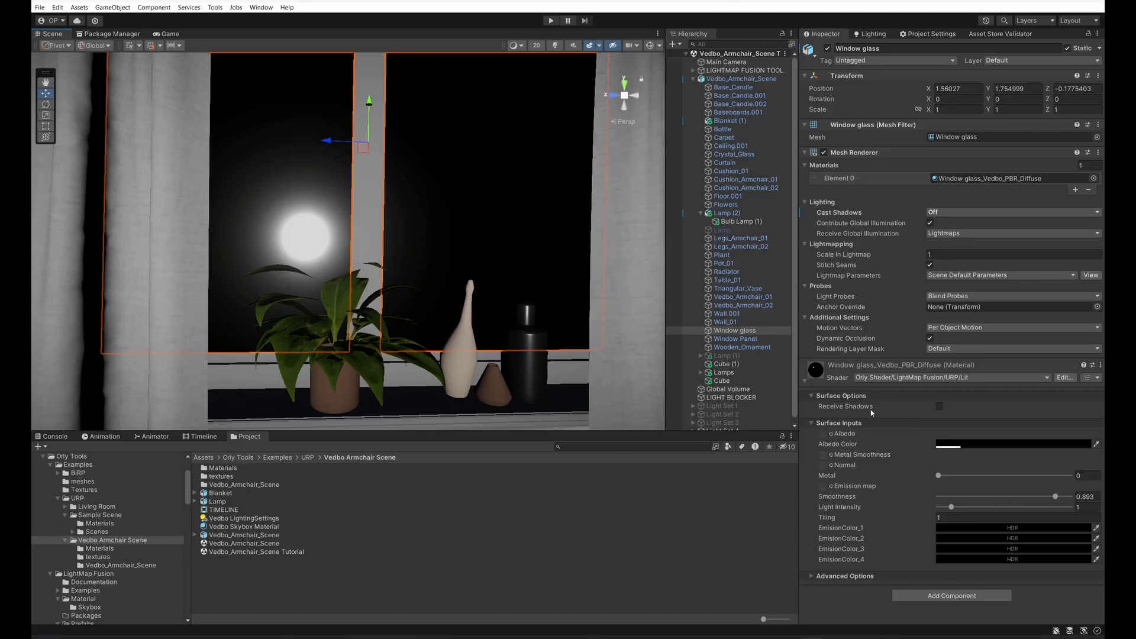
click(887, 378)
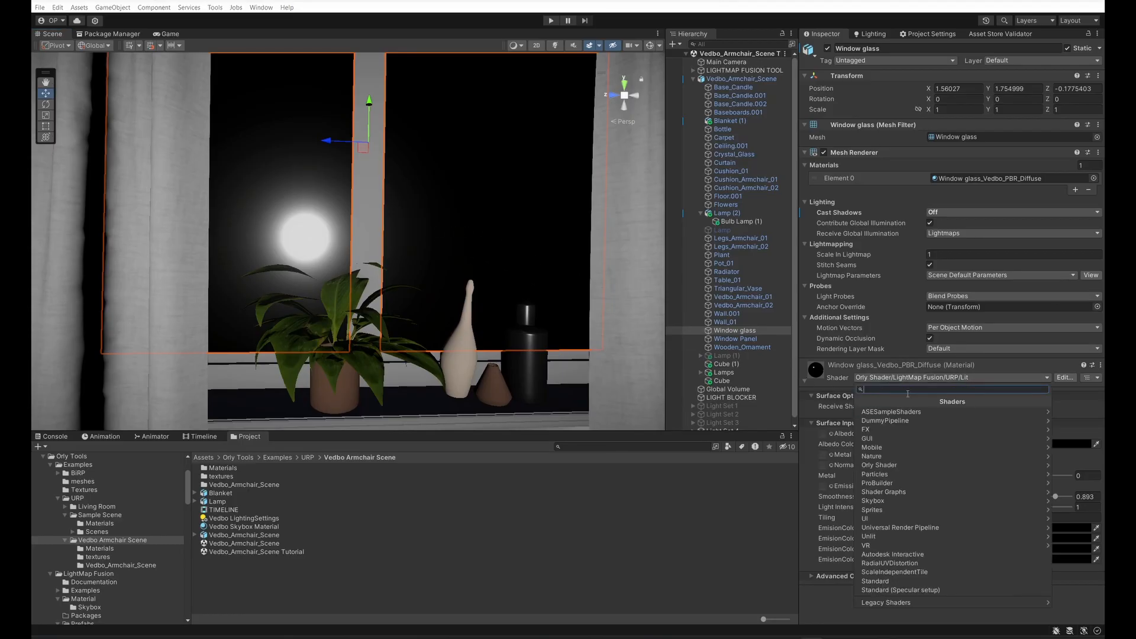
click(928, 466)
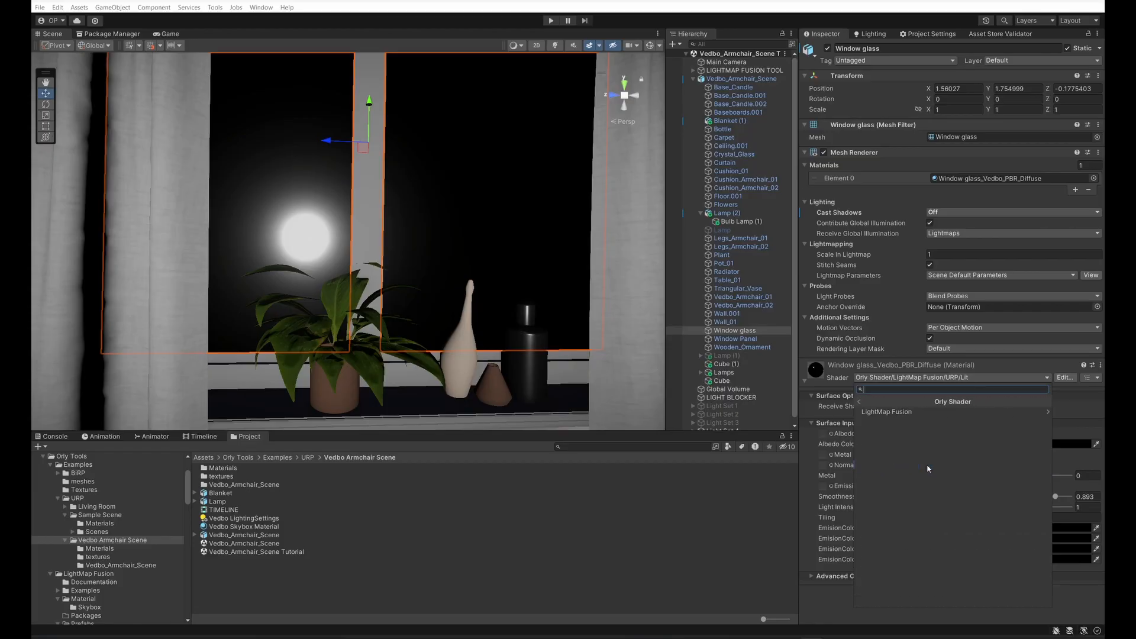
click(902, 414)
click(894, 430)
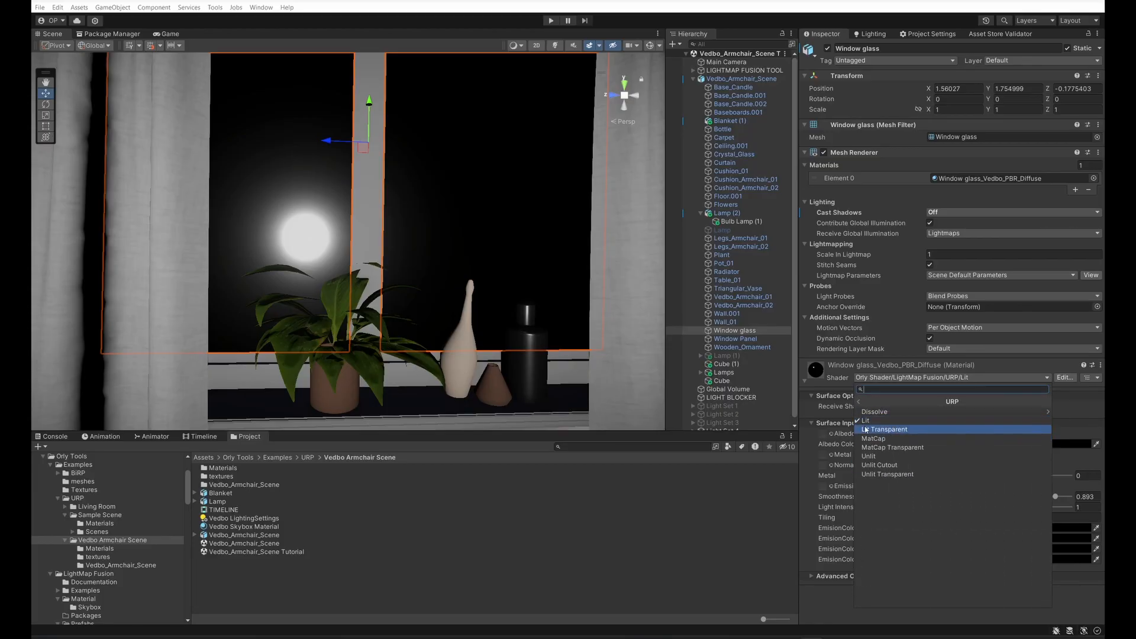
click(868, 430)
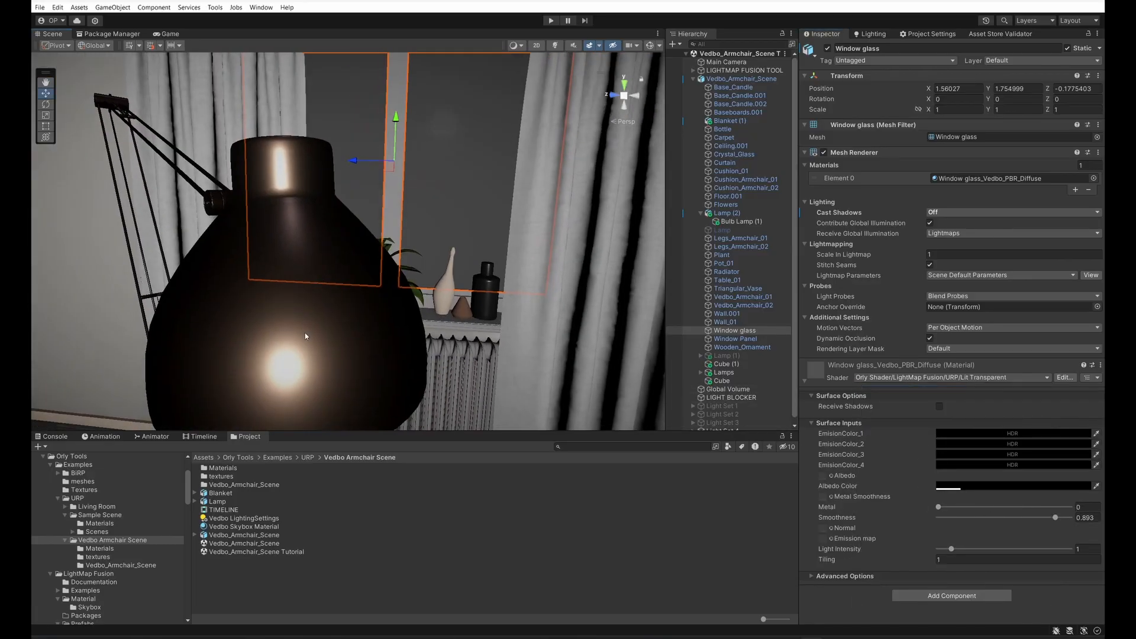
Step: Change the shader of the Lamp (2) material to the LightMap Fusion URP MatCap variant
click(332, 352)
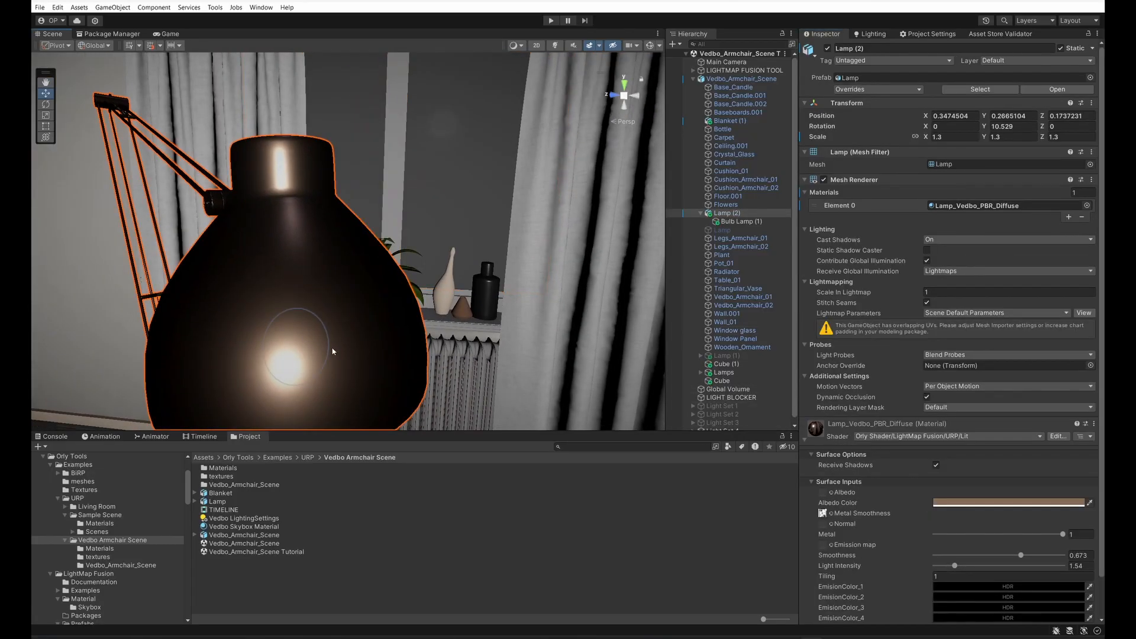
click(396, 337)
click(368, 351)
click(912, 441)
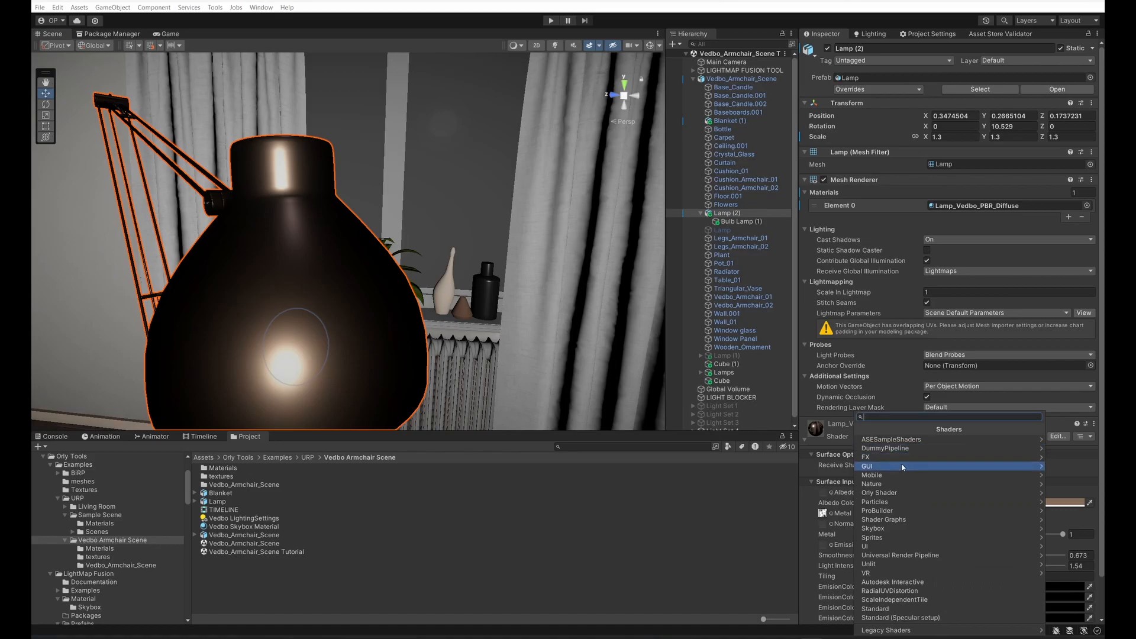
click(887, 494)
click(883, 440)
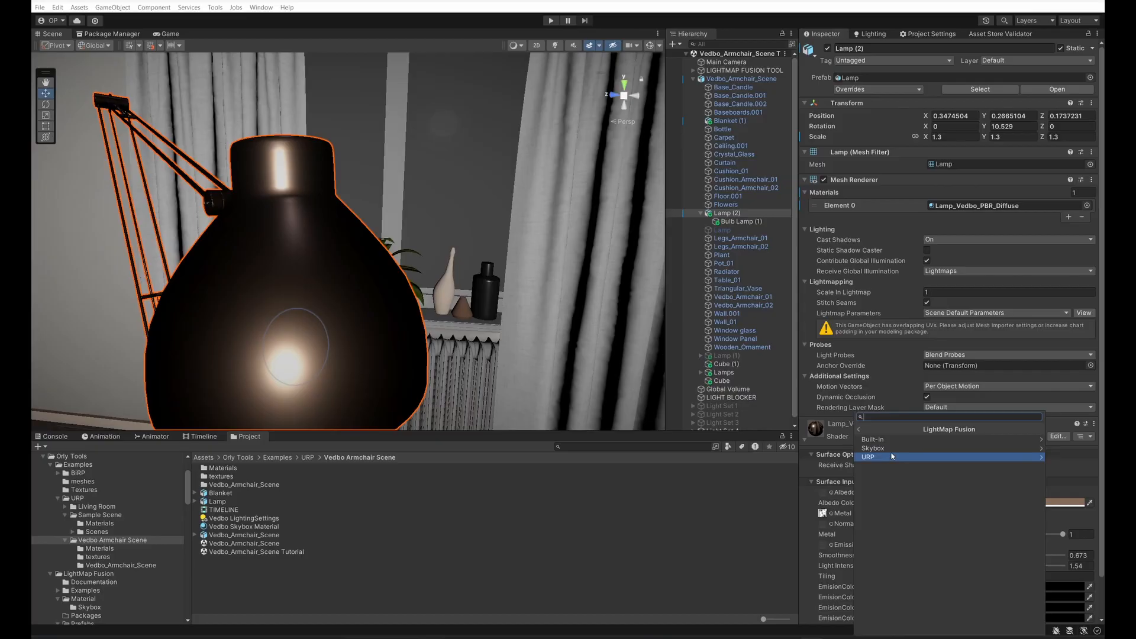
click(904, 439)
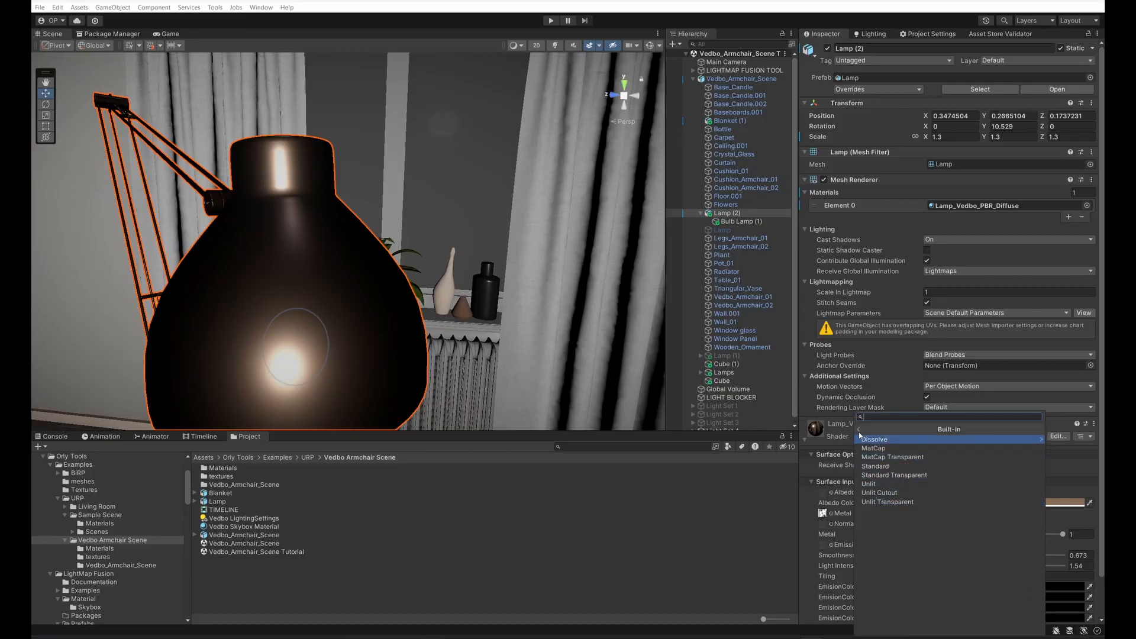
click(860, 432)
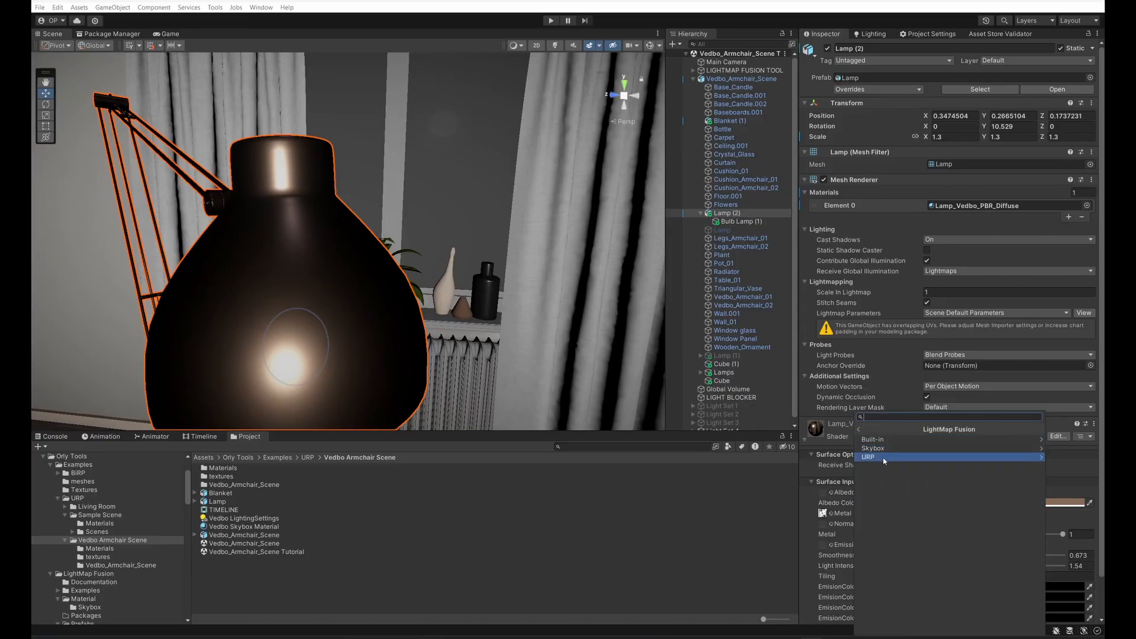
click(888, 458)
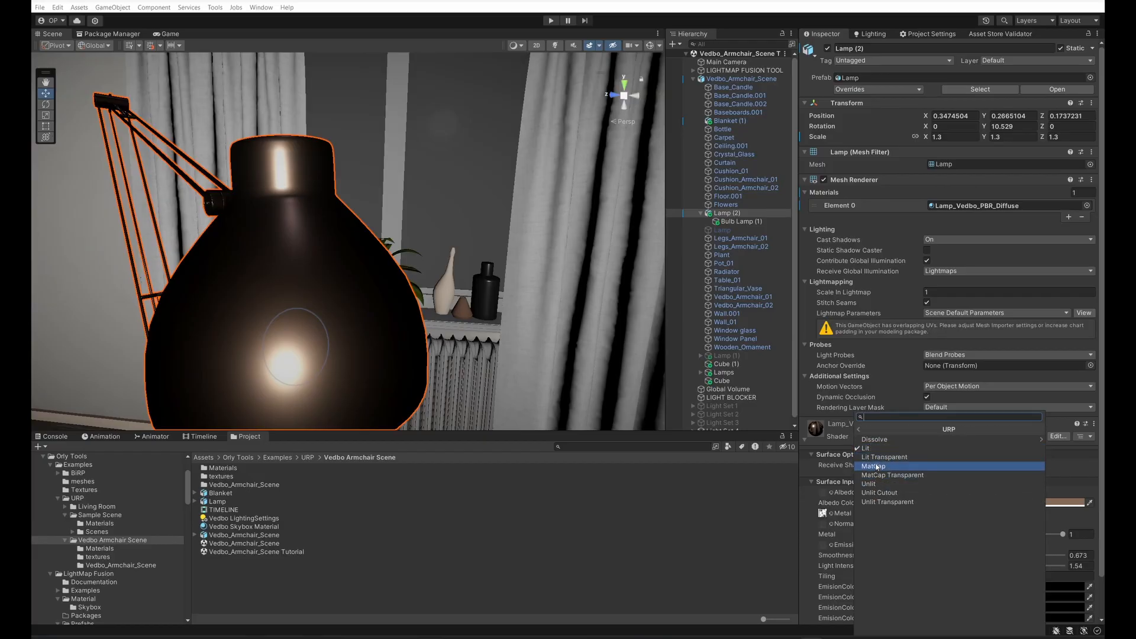
click(875, 470)
scroll(417, 340, down, 5)
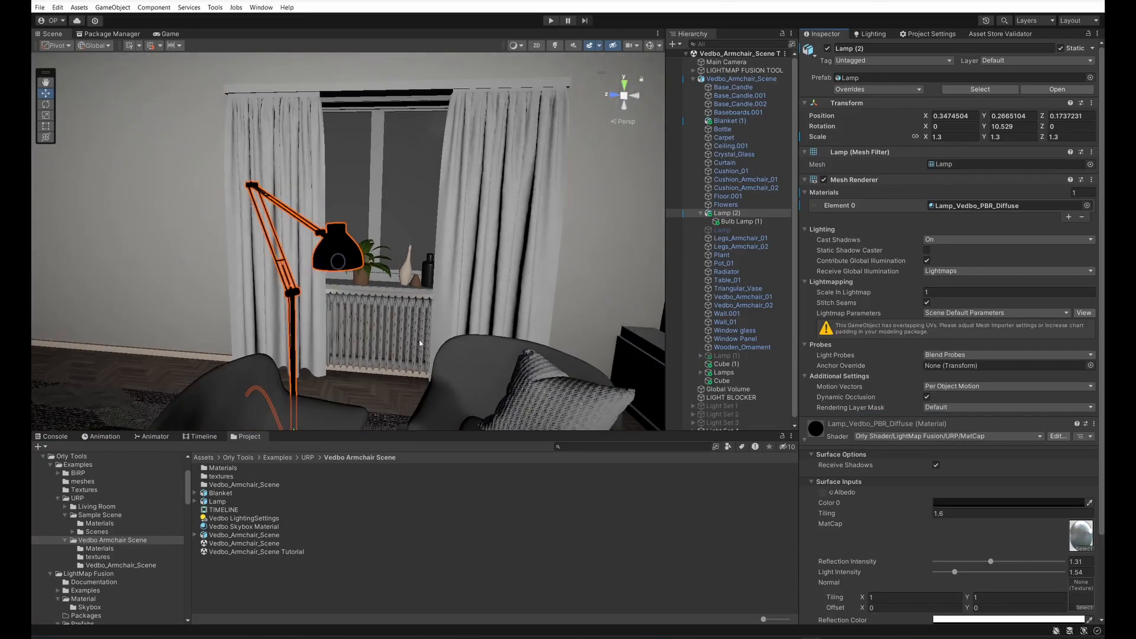
scroll(374, 301, down, 2)
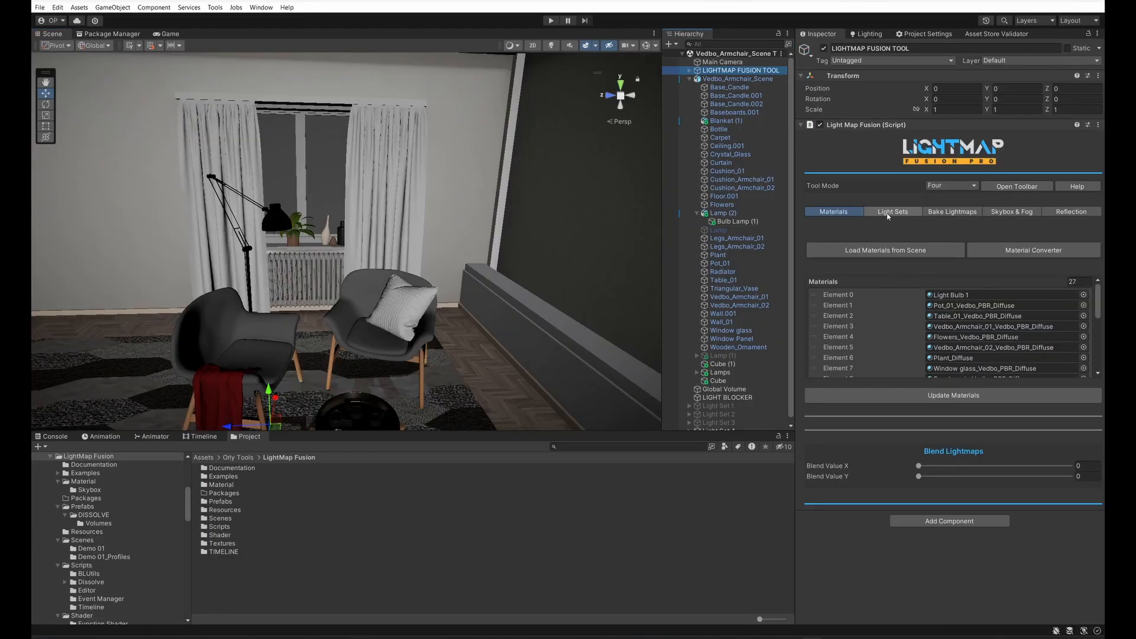
Step: Activate Light Set 1 in the LIGHTMAP FUSION TOOL and reveal the light sets under its LIGHTING object in the hierarchy
click(889, 214)
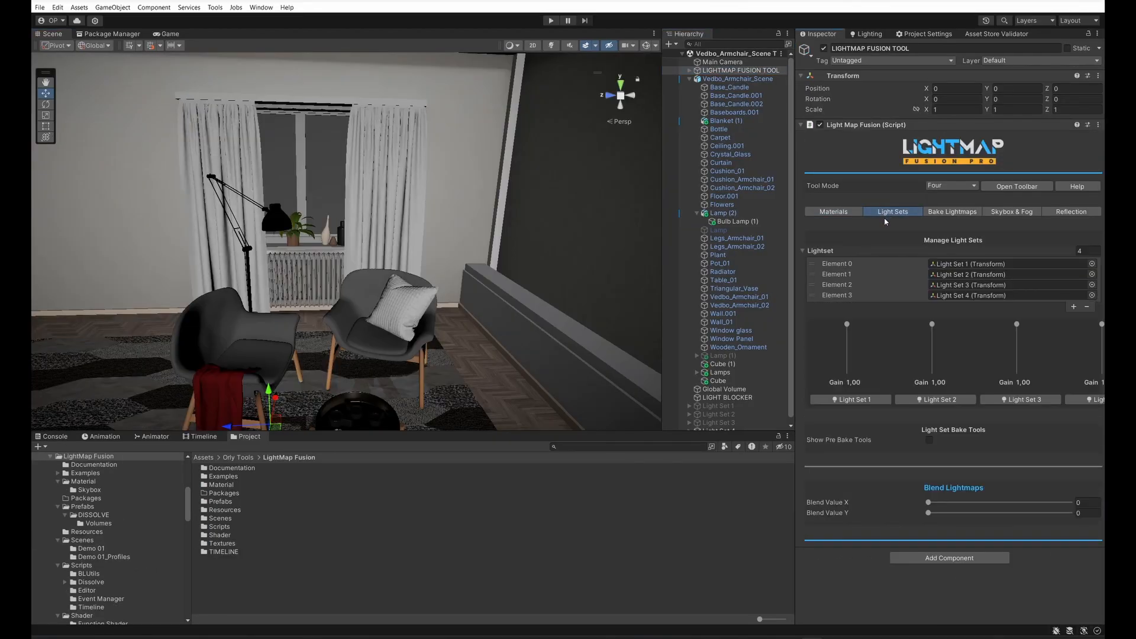
click(689, 79)
click(875, 399)
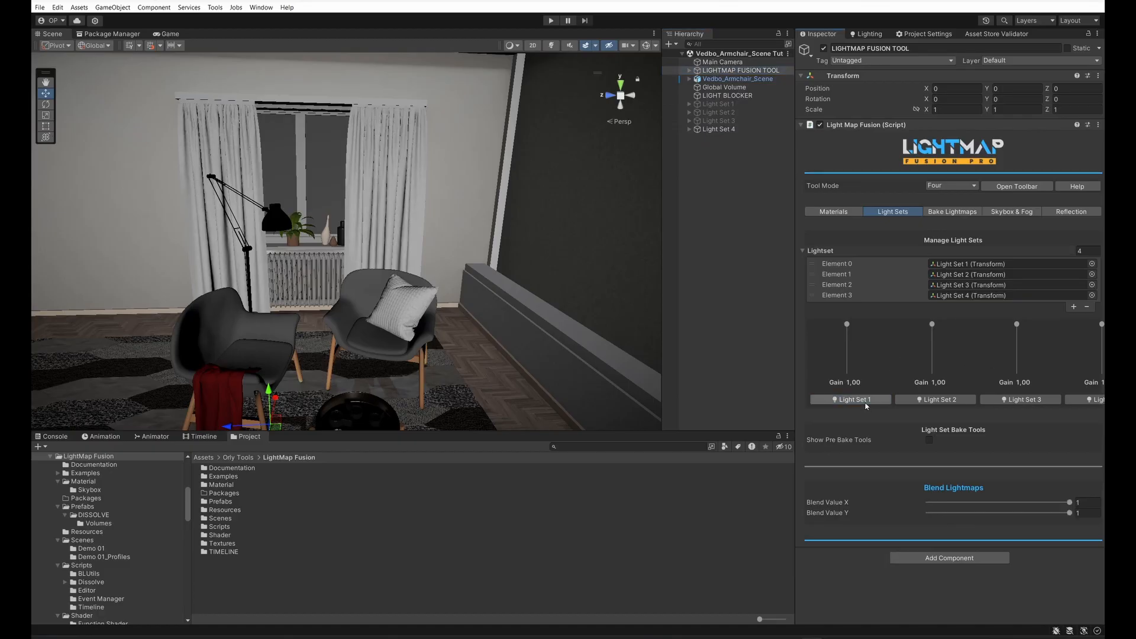
click(689, 70)
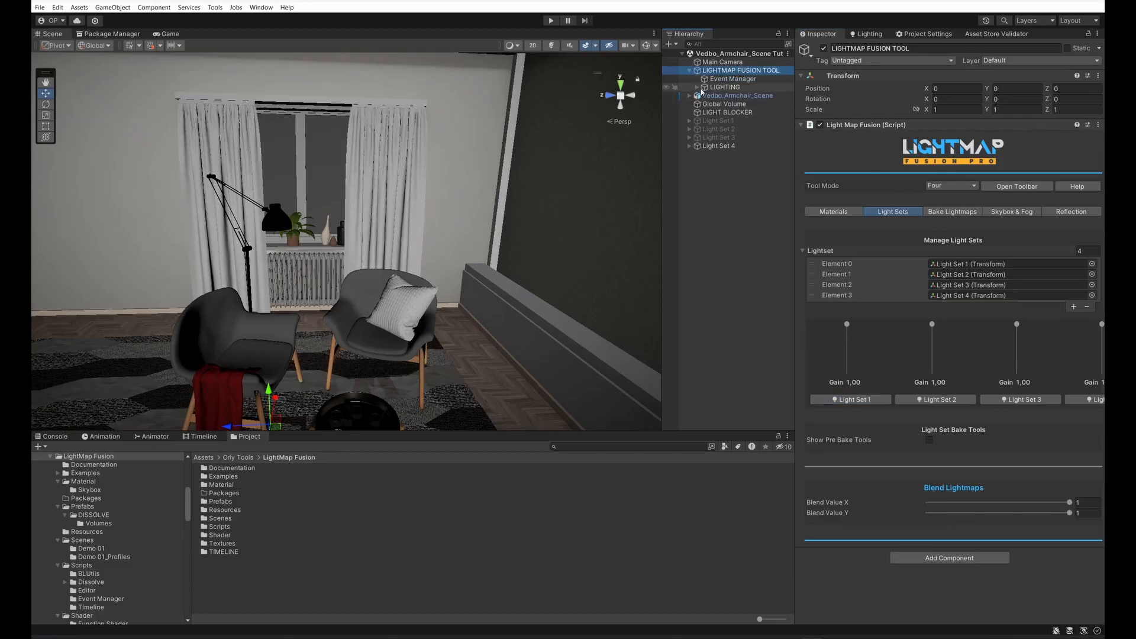
click(697, 87)
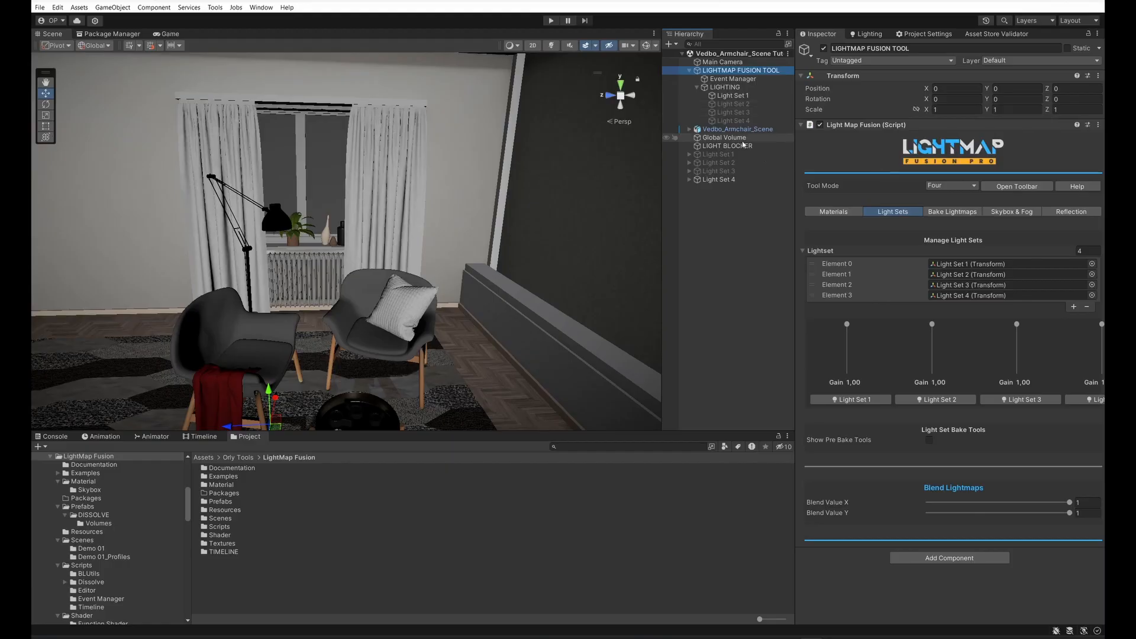
Step: Locate the objects referenced by Lightset elements 0 to 3 in the hierarchy
click(954, 266)
click(960, 276)
click(960, 287)
click(960, 296)
click(960, 286)
click(954, 264)
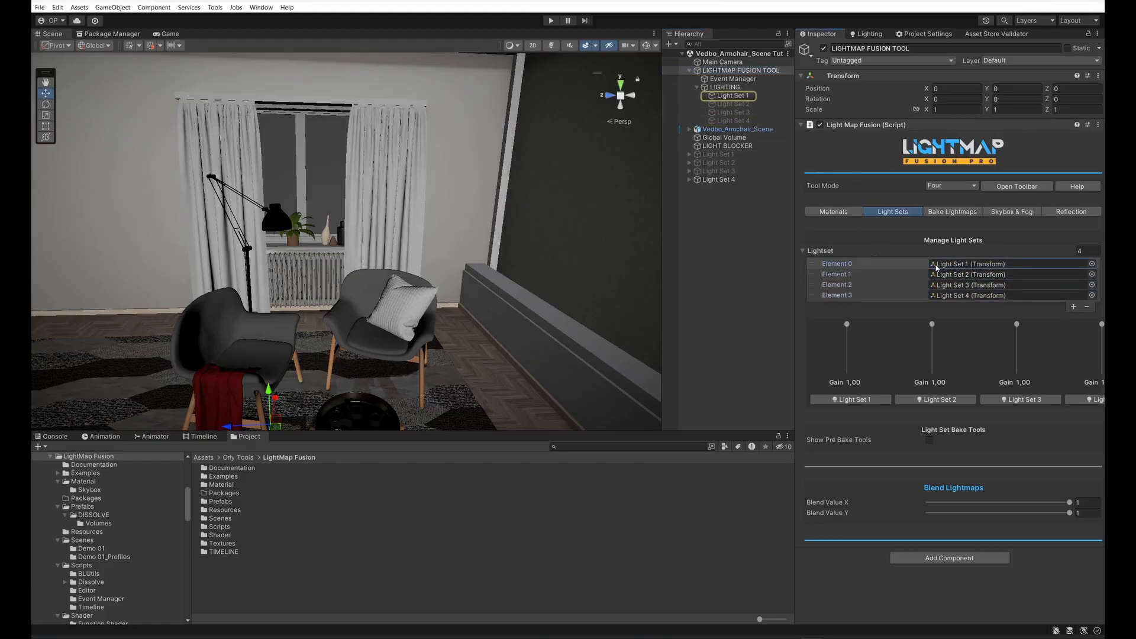
Step: Move the Directional Light and Area Light from the scene's own Light Set 1 into Light Set 1 under LIGHTING
click(689, 155)
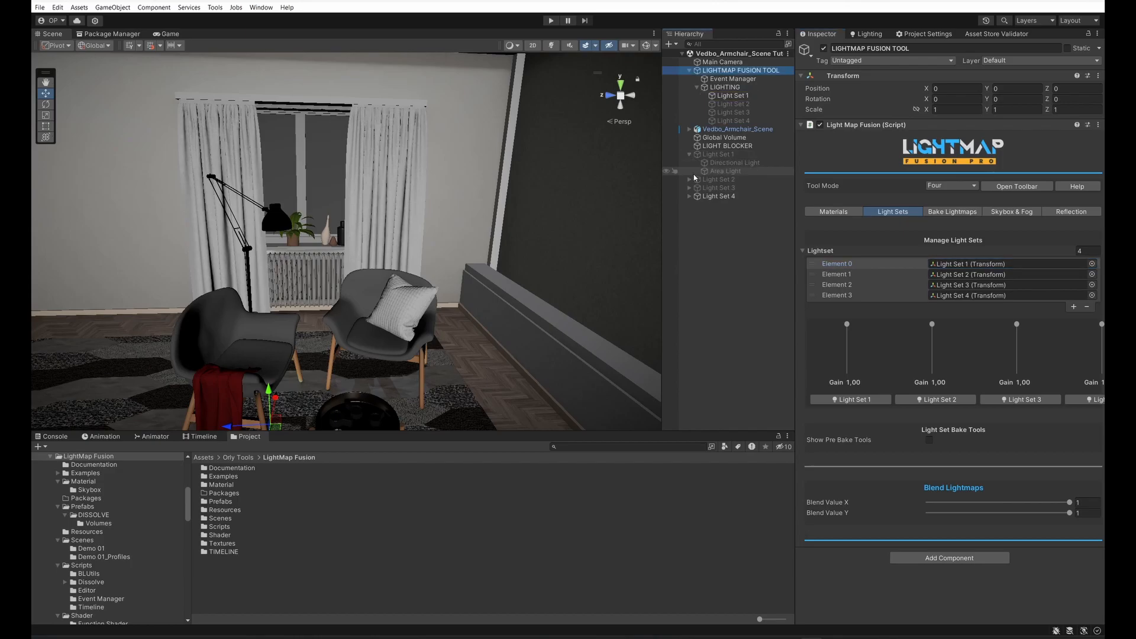
click(734, 163)
shift+click(725, 171)
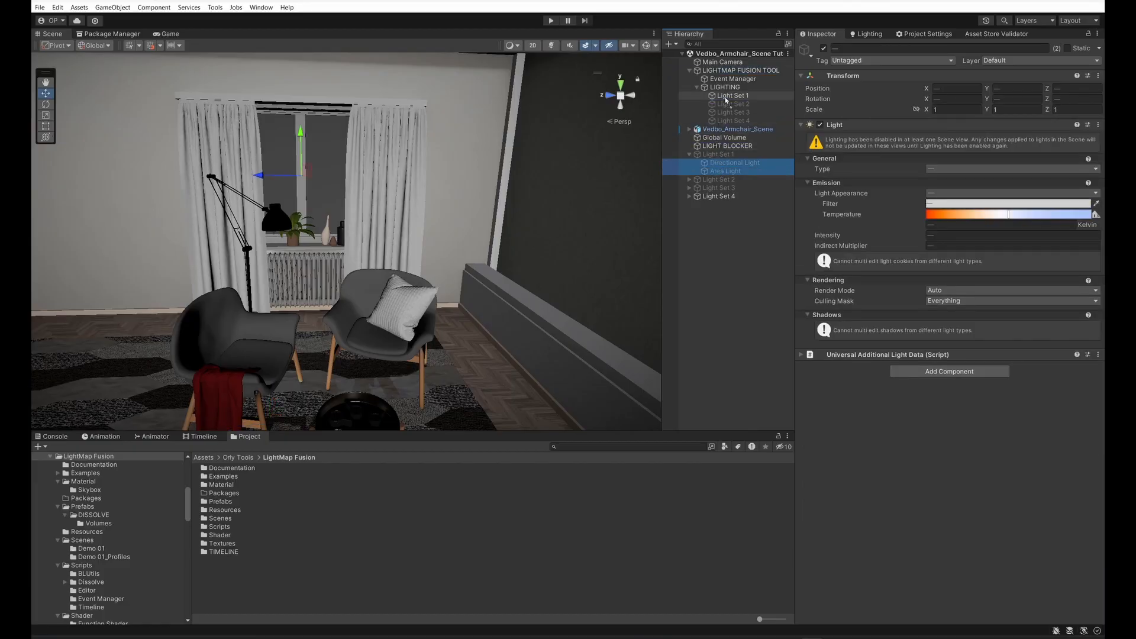
drag(726, 99, 727, 97)
Step: Move Directional Light (1) and Area Light (1) from the scene's own Light Set 2 into Light Set 2 under LIGHTING
click(689, 180)
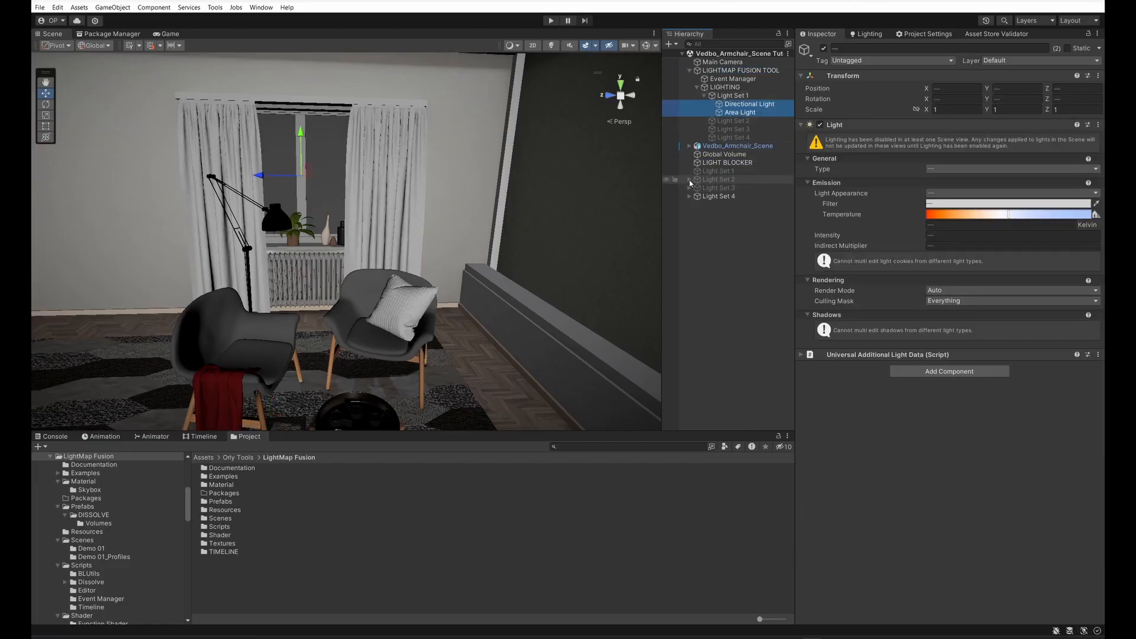
click(723, 188)
shift+click(726, 195)
drag(724, 190, 738, 121)
Step: Move Area Light (2), Spot Light (1) and Spot Light from the scene's own Light Set 3 into Light Set 3 under LIGHTING
click(689, 205)
click(731, 214)
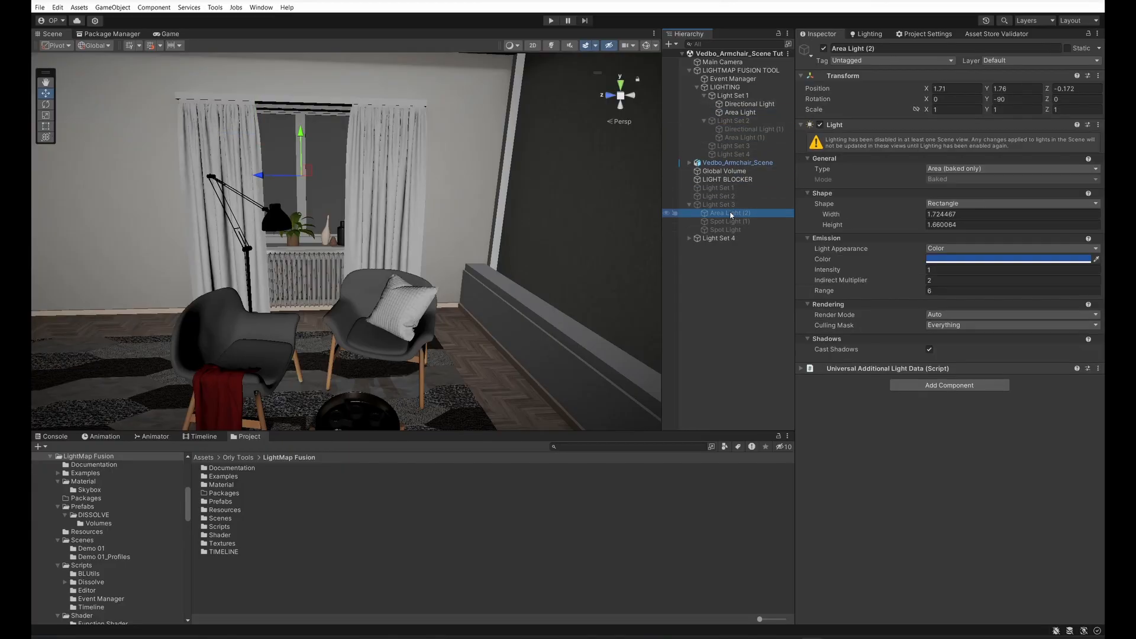
shift+click(726, 230)
drag(726, 230, 740, 148)
click(732, 172)
click(740, 154)
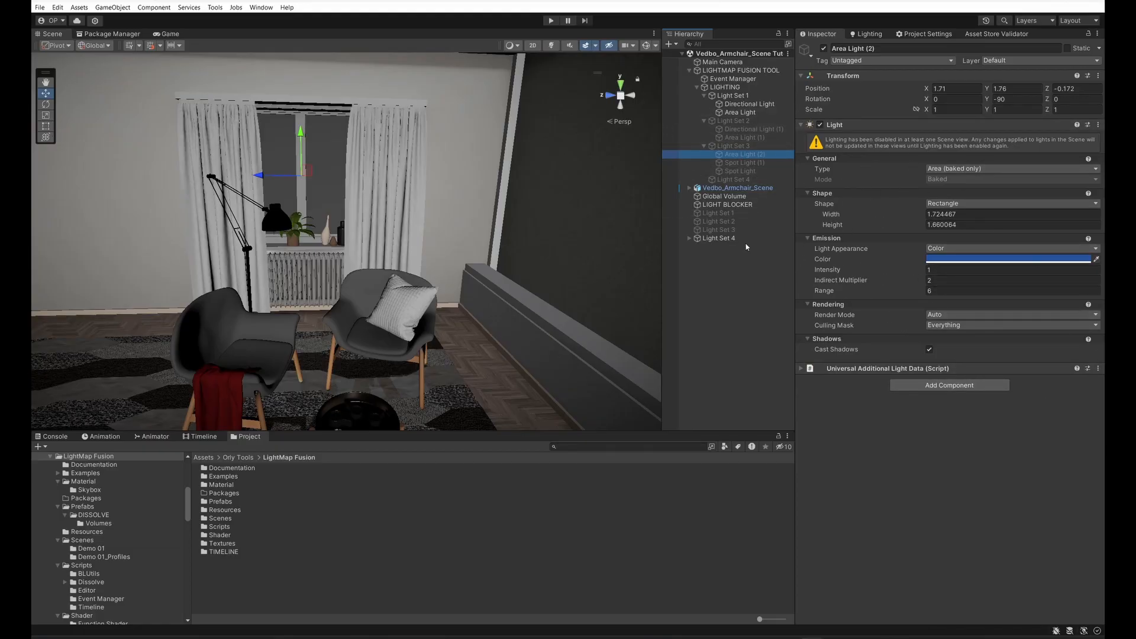
Step: Move all the area lights from the scene's own Light Set 4 into Light Set 4 under LIGHTING
click(689, 239)
click(729, 246)
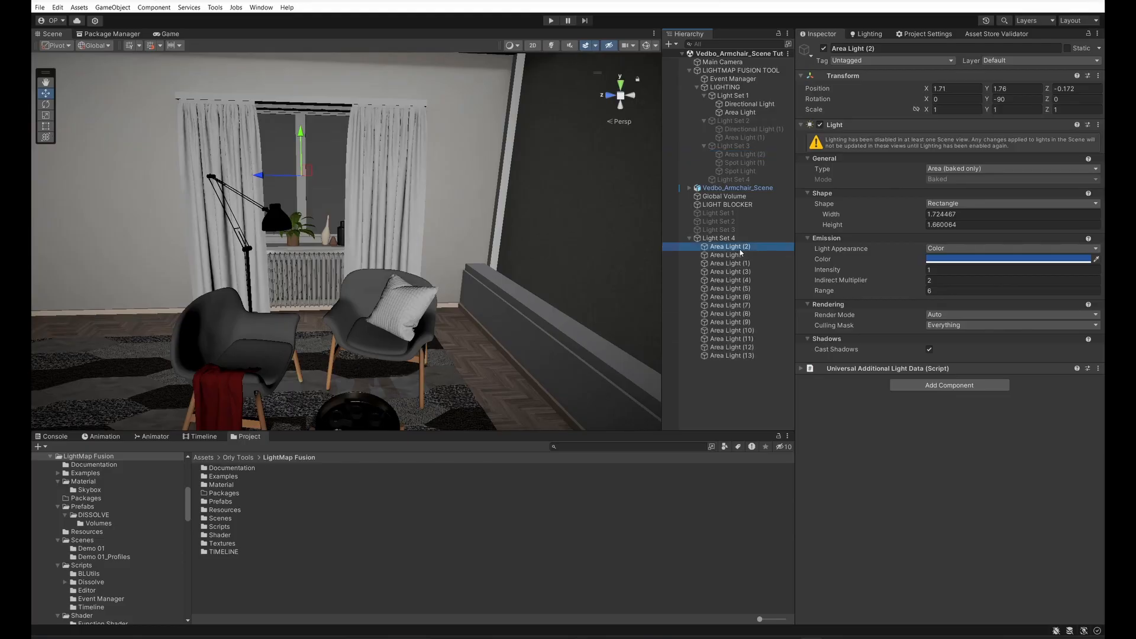
shift+click(745, 357)
drag(746, 357, 734, 181)
Step: Delete the four emptied Light Set 1 to Light Set 4 objects at the root of the scene hierarchy
click(717, 330)
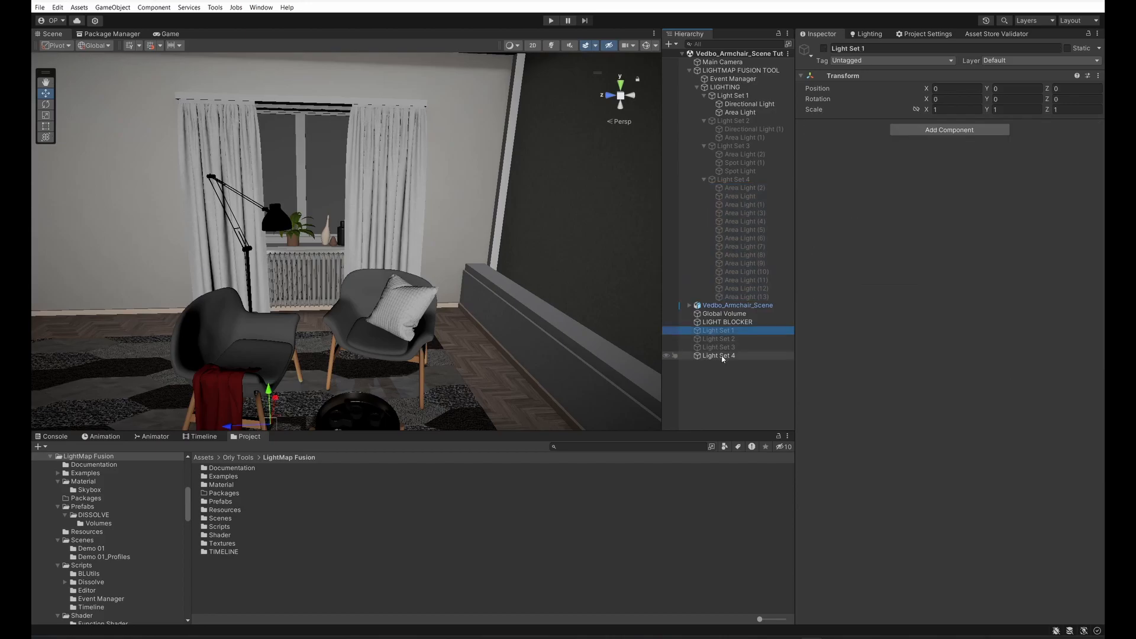
shift+click(724, 356)
key(Delete)
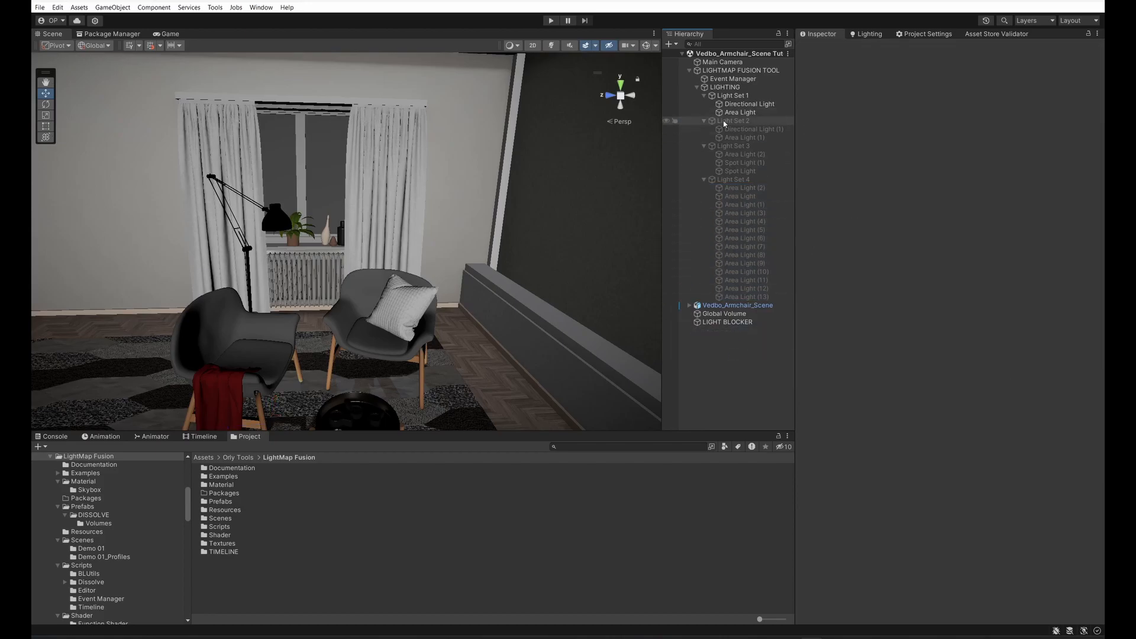
Step: Select the LIGHTMAP FUSION TOOL and check which hierarchy object each of its four Lightset elements references
click(738, 71)
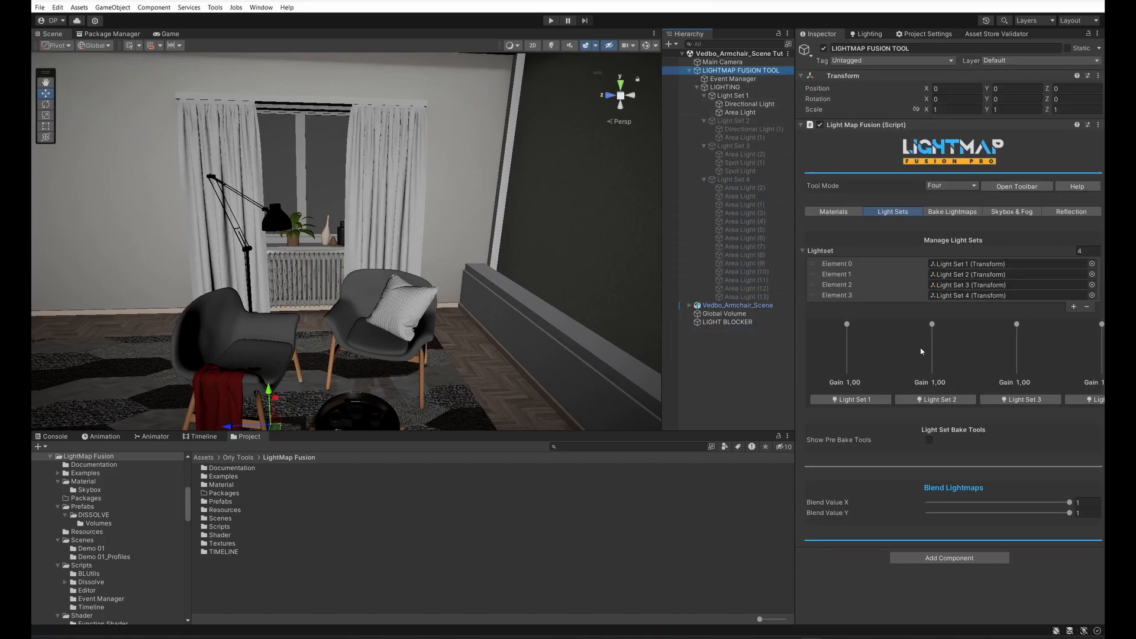
click(965, 264)
click(965, 274)
click(965, 284)
click(960, 293)
click(959, 284)
click(958, 275)
click(959, 264)
click(959, 274)
click(959, 285)
click(959, 296)
click(958, 286)
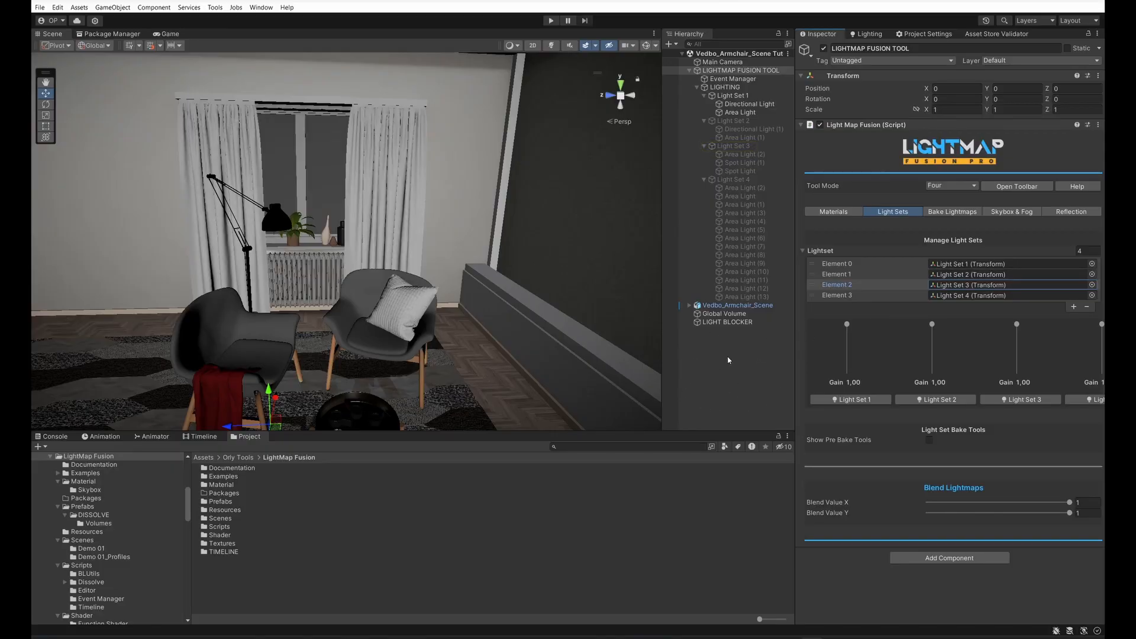
Step: Activate Light Set 1, Light Set 2 and Light Set 3 in turn with the tool's light set controls
click(849, 403)
click(917, 402)
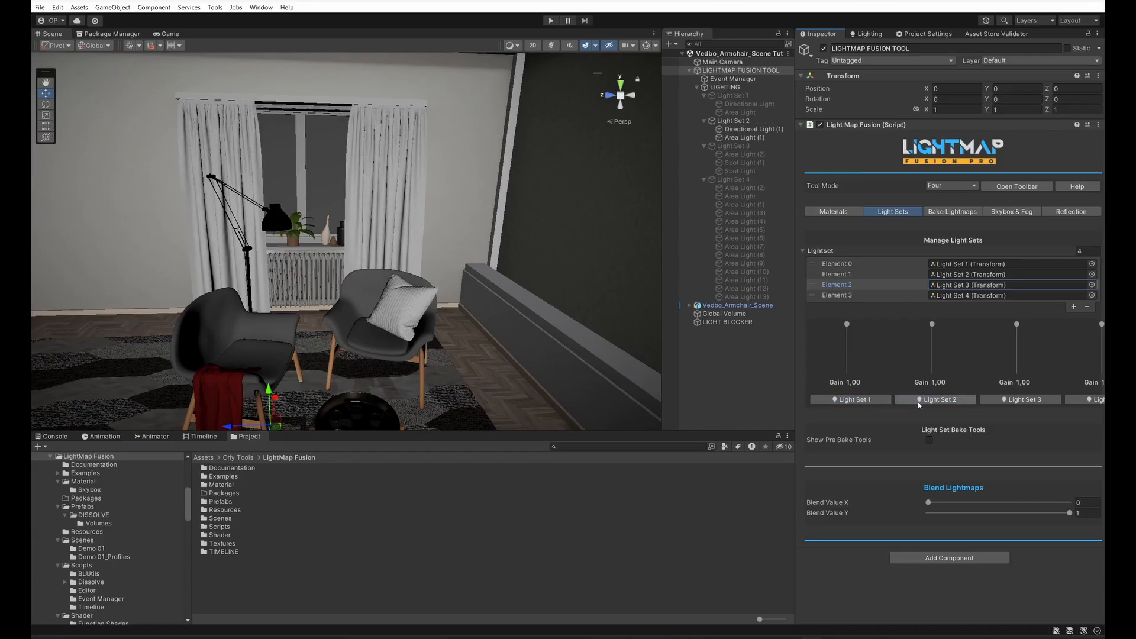
click(1009, 400)
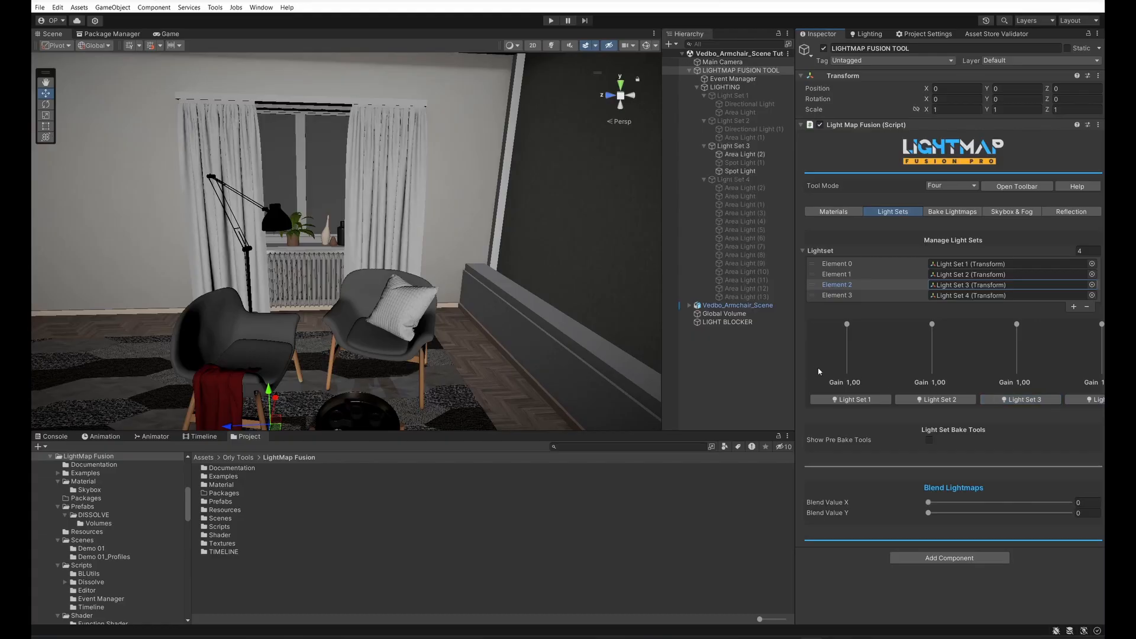
Step: Widen the Inspector and activate Light Set 4, Light Set 3, Light Set 2 and Light Set 1 in turn
drag(796, 365, 745, 367)
click(1053, 404)
click(998, 403)
click(906, 402)
click(818, 401)
Step: Try the Two tool mode and activate its Light Set 2 and Light Set 1
click(930, 186)
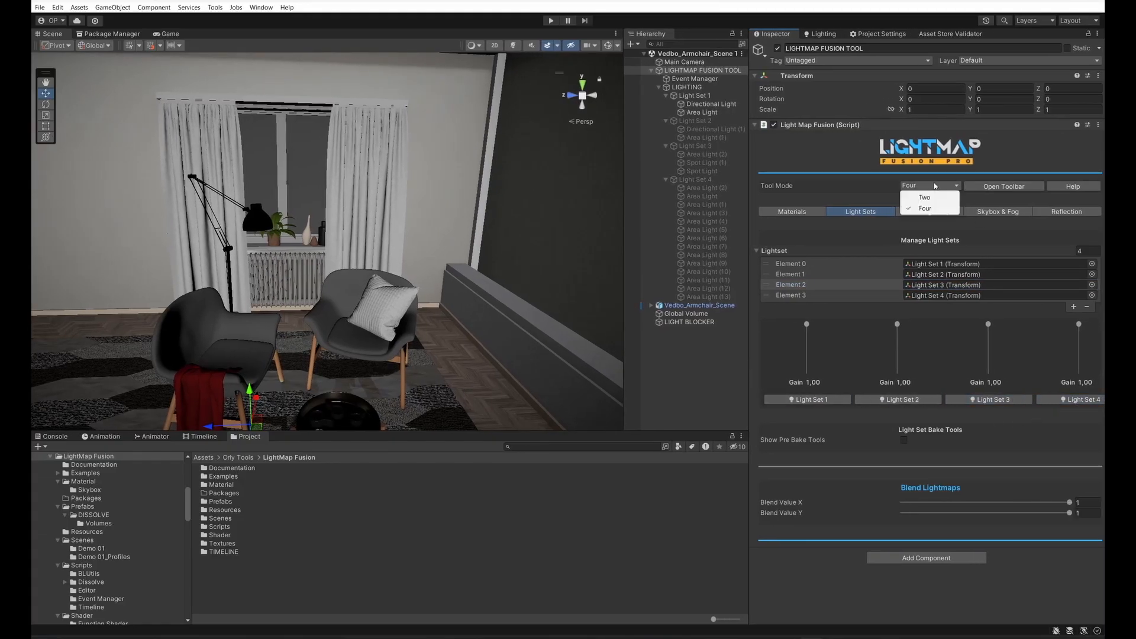
click(921, 196)
click(992, 399)
click(954, 403)
click(880, 401)
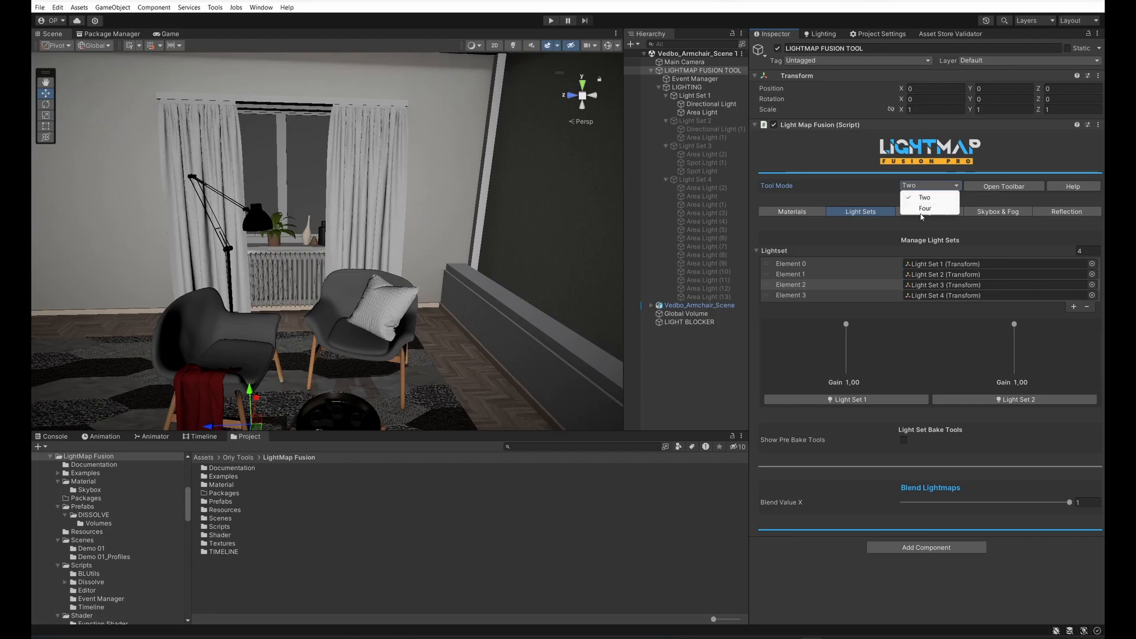
Step: Set the tool mode to Four and show the pre-bake tools for the light sets
click(923, 209)
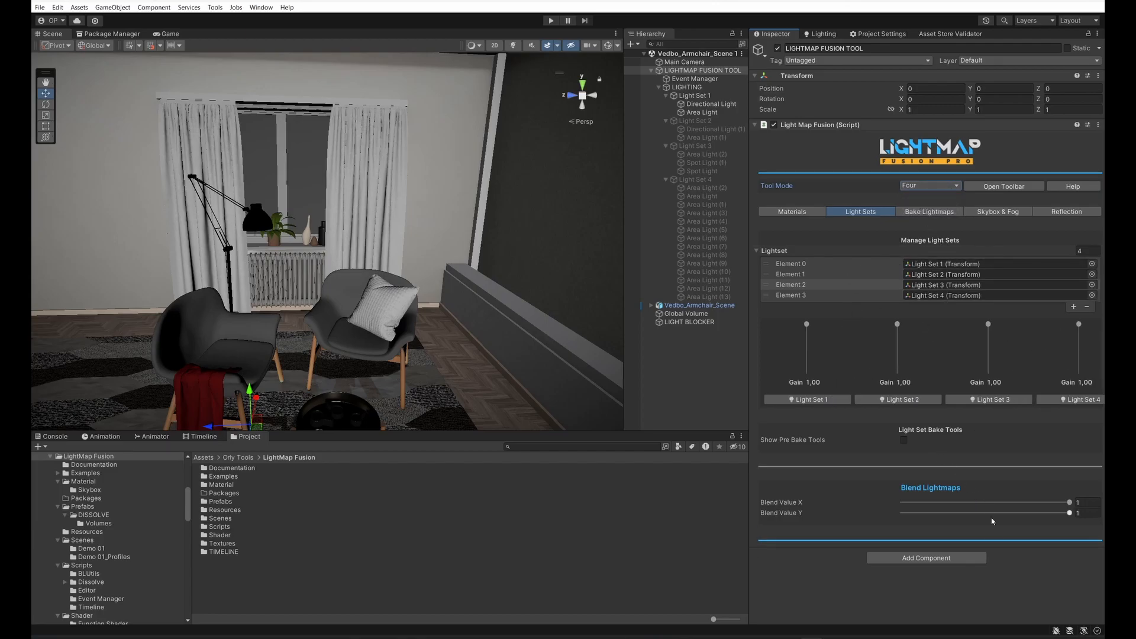
click(904, 441)
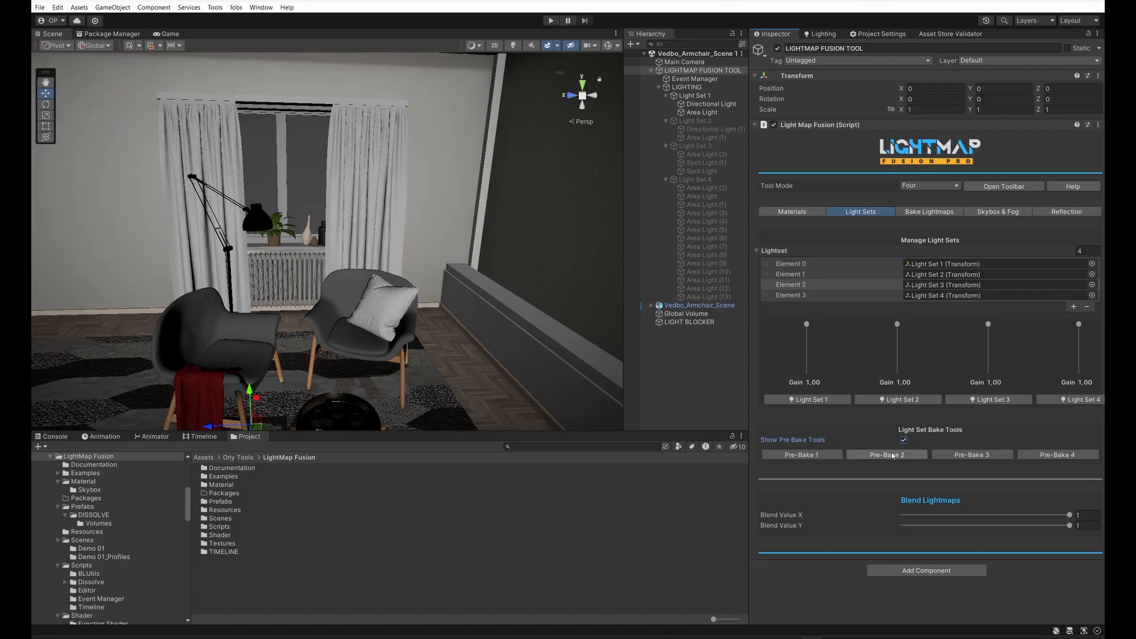
Step: Create a new skybox material saved as Vedbo Skybox Material.mat in Examples/URP/Vedbo Armchair Scene, replacing the existing file
click(976, 213)
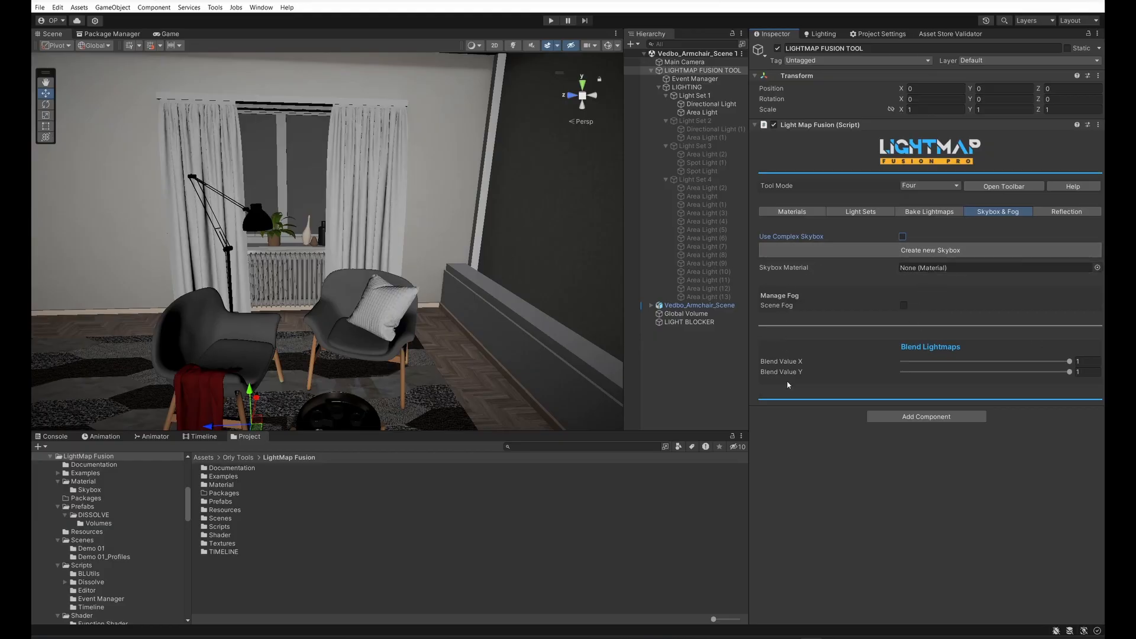
click(941, 253)
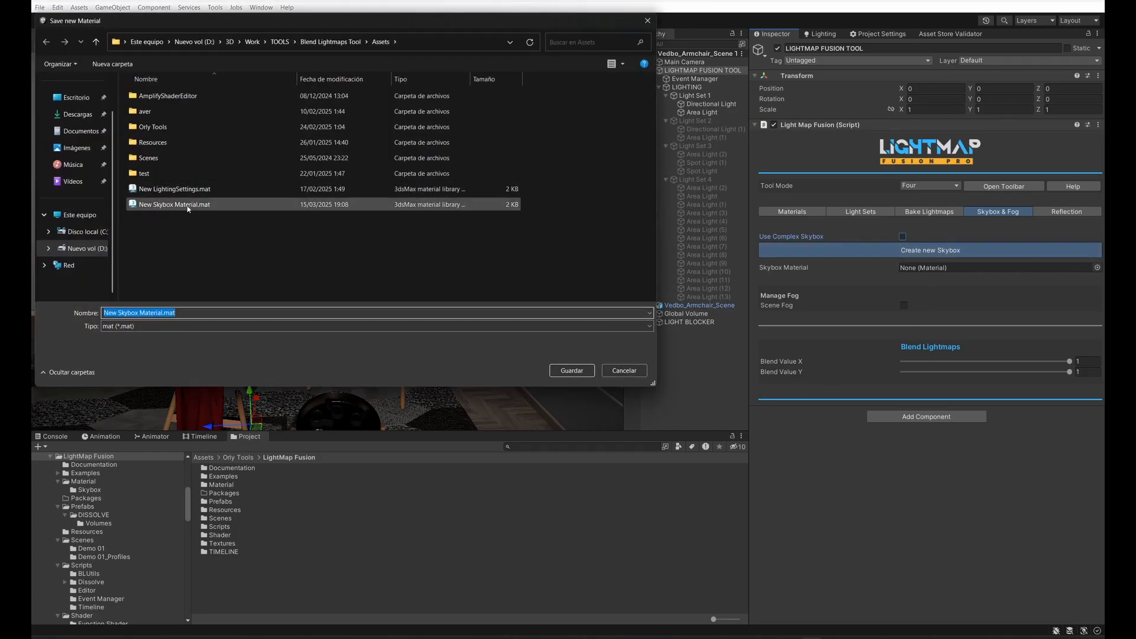
click(148, 129)
double_click(148, 128)
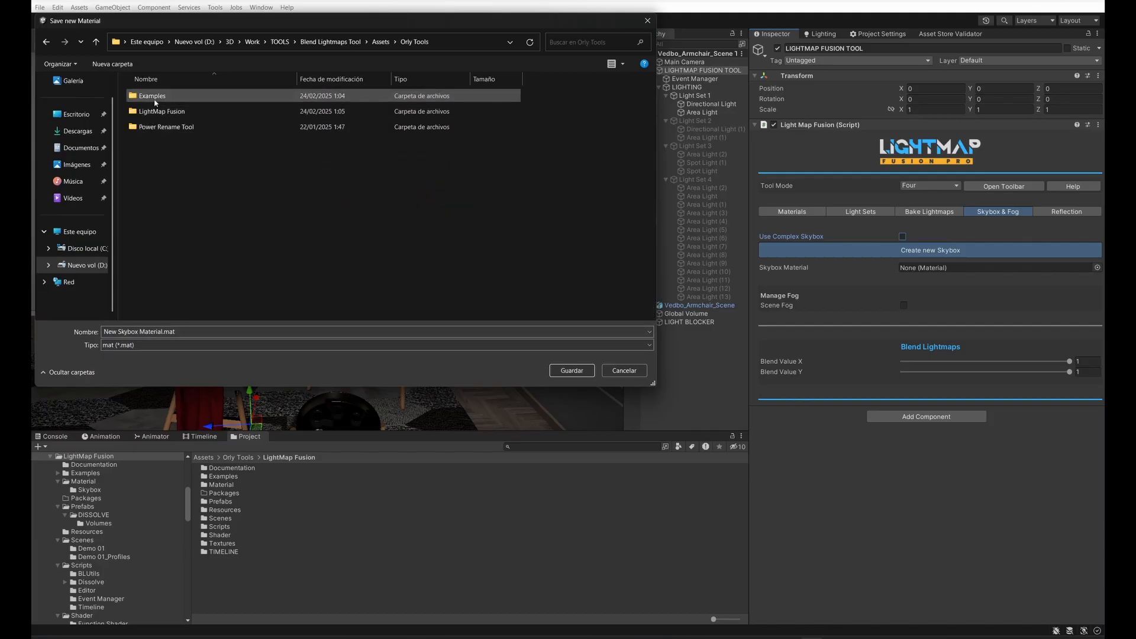
double_click(148, 96)
double_click(148, 143)
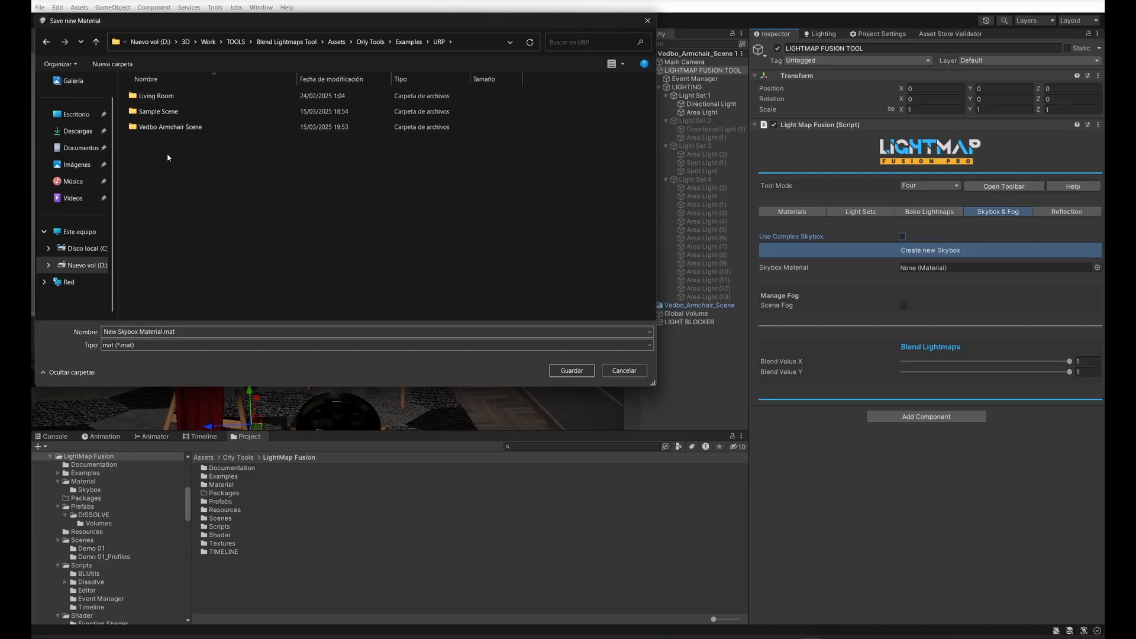
double_click(155, 126)
click(178, 143)
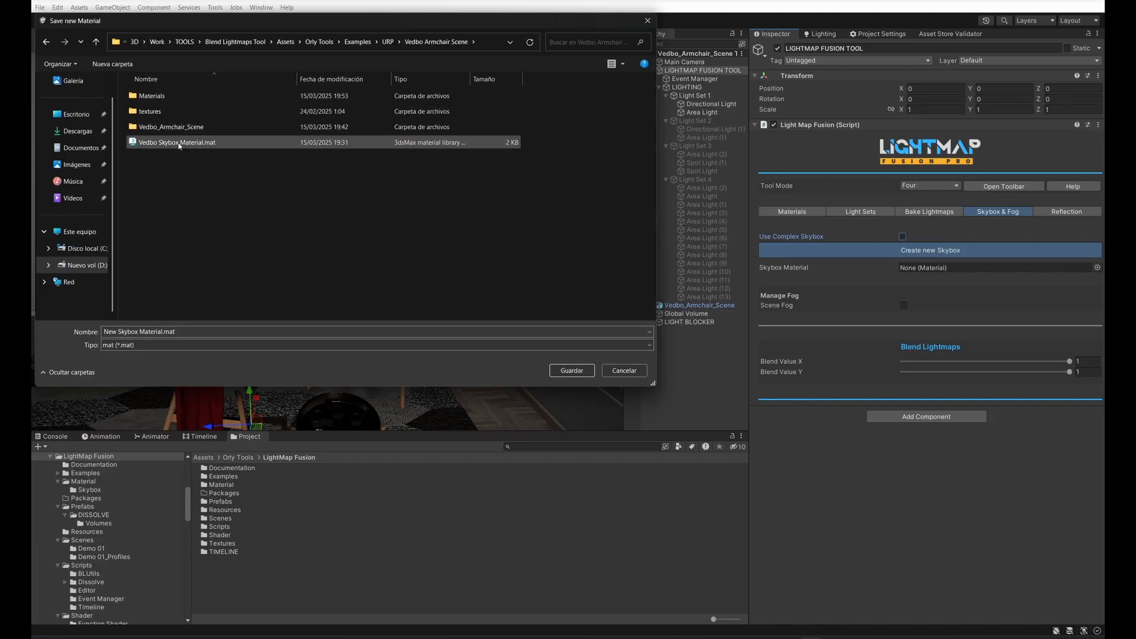
click(571, 373)
click(594, 322)
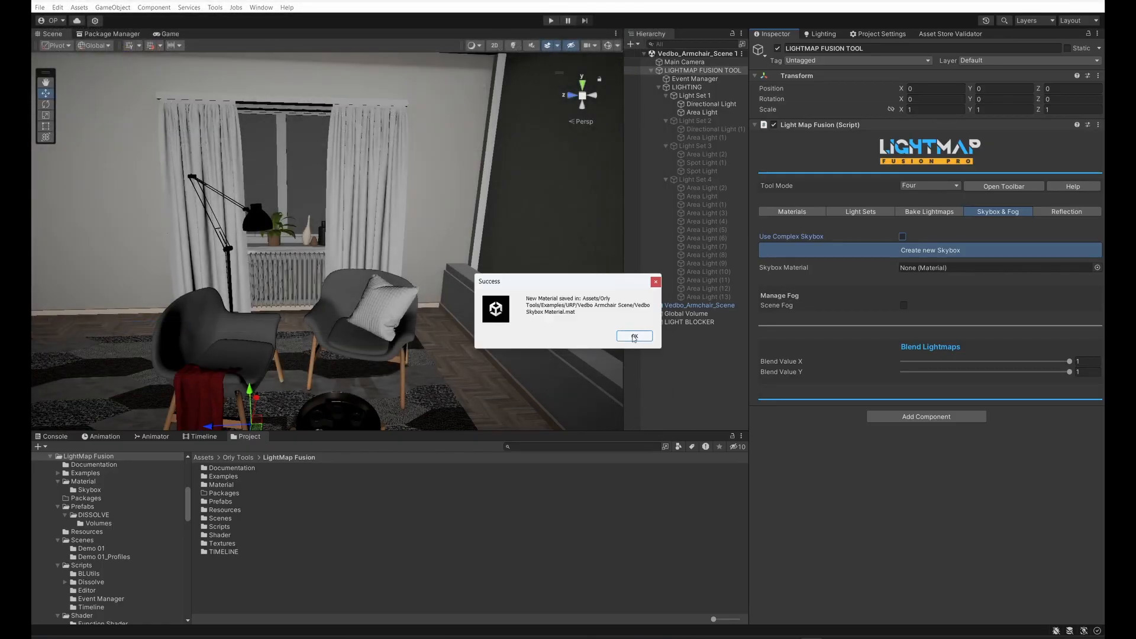
click(634, 336)
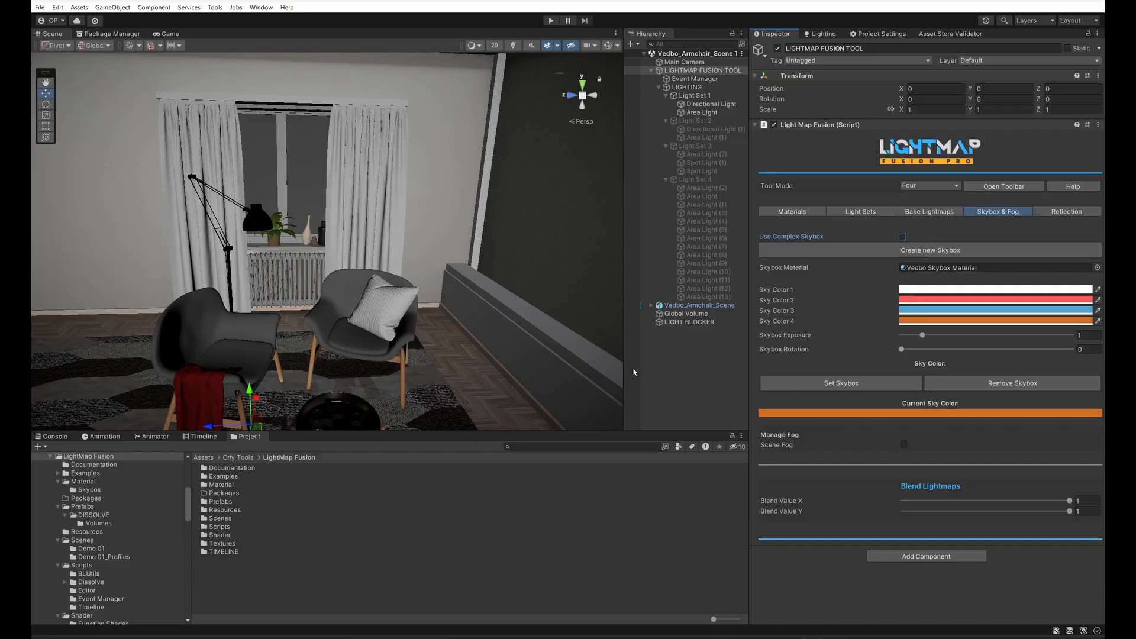
Step: Assign the lakeside cubemap to Skybox1 of Vedbo Skybox Material and apply it as the scene's skybox through the LIGHTMAP FUSION TOOL
click(942, 268)
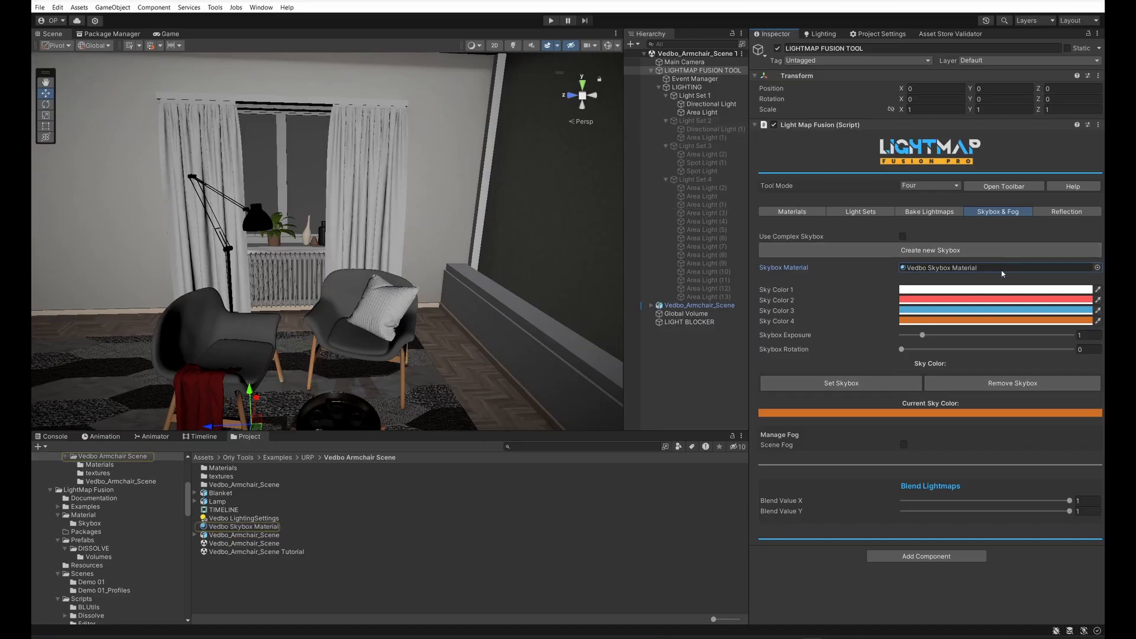
click(237, 528)
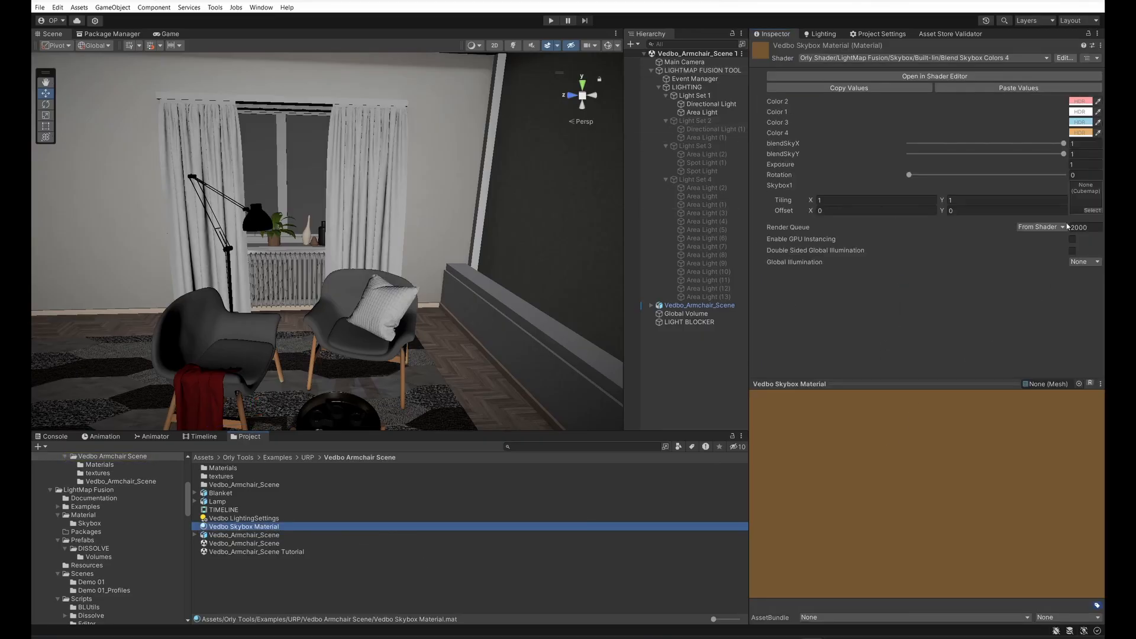
click(1091, 211)
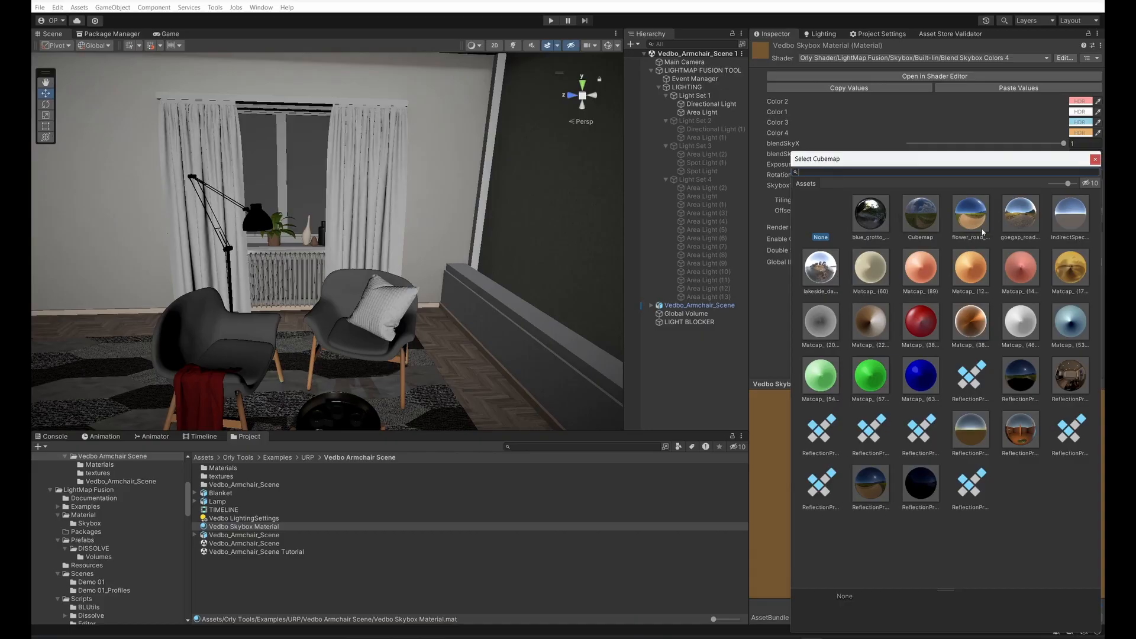
double_click(984, 229)
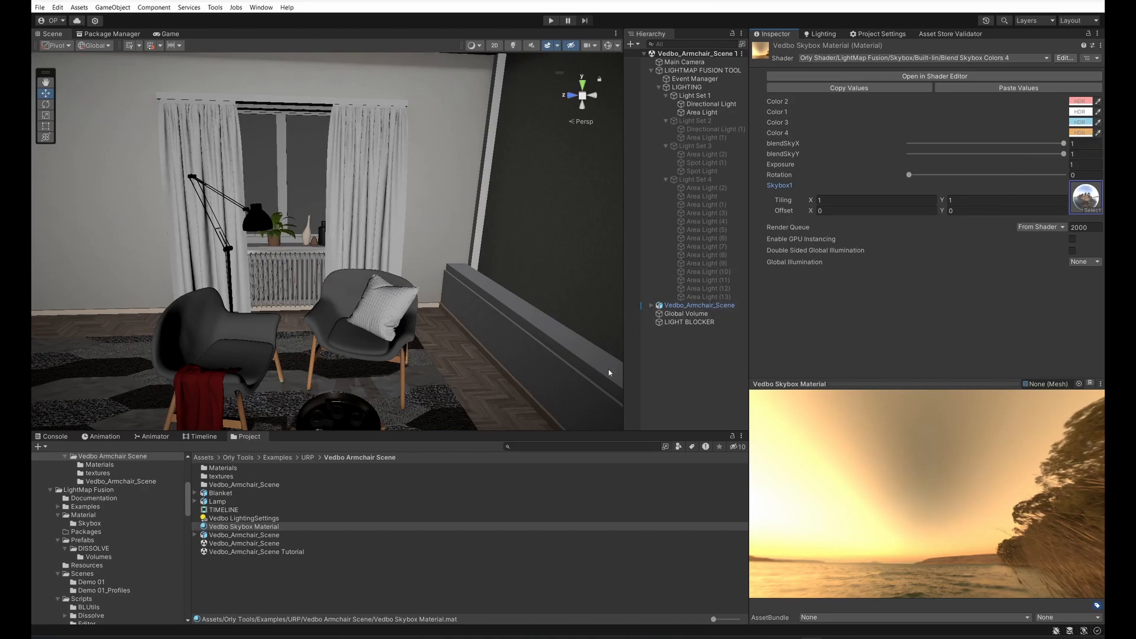
click(686, 71)
click(879, 384)
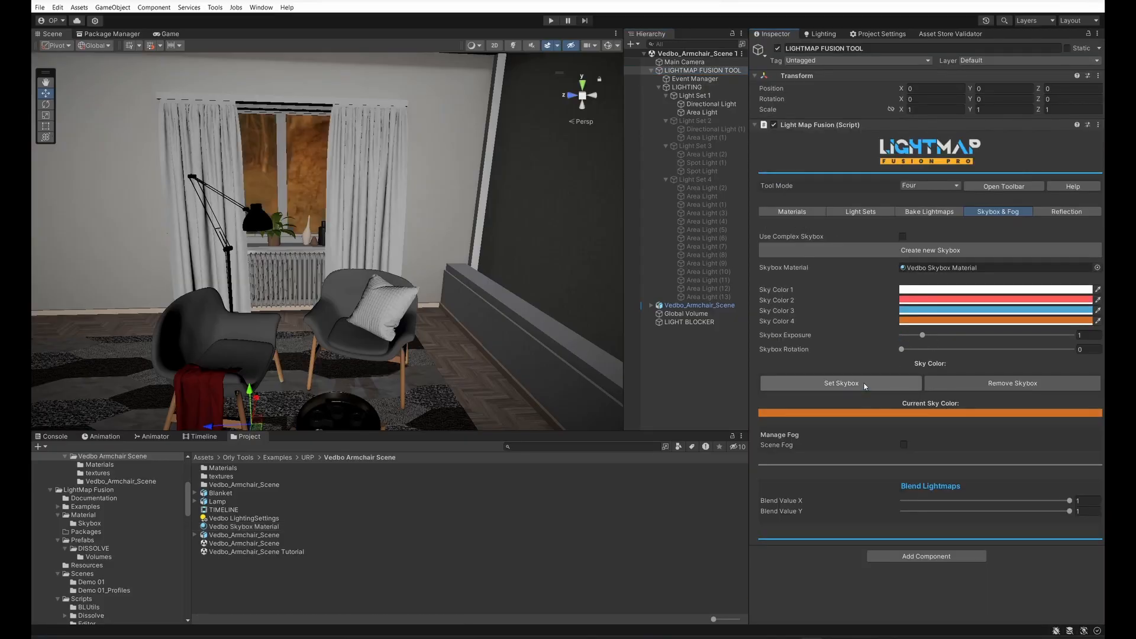
Step: Change Sky Color 4 to a light blue
click(937, 321)
click(924, 420)
drag(984, 389, 963, 380)
click(1027, 315)
Step: Leave Sky Color 3 as it is, show the LightMap Fusion toolbar in the Scene view and activate Light Set 2
click(937, 312)
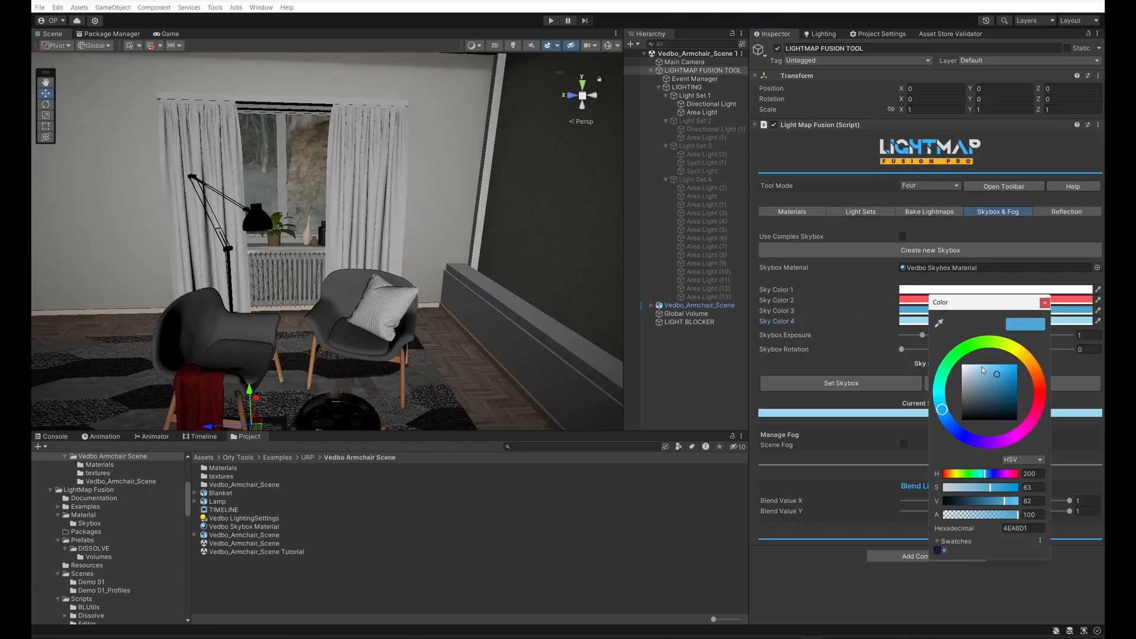
click(1043, 304)
click(933, 310)
click(972, 186)
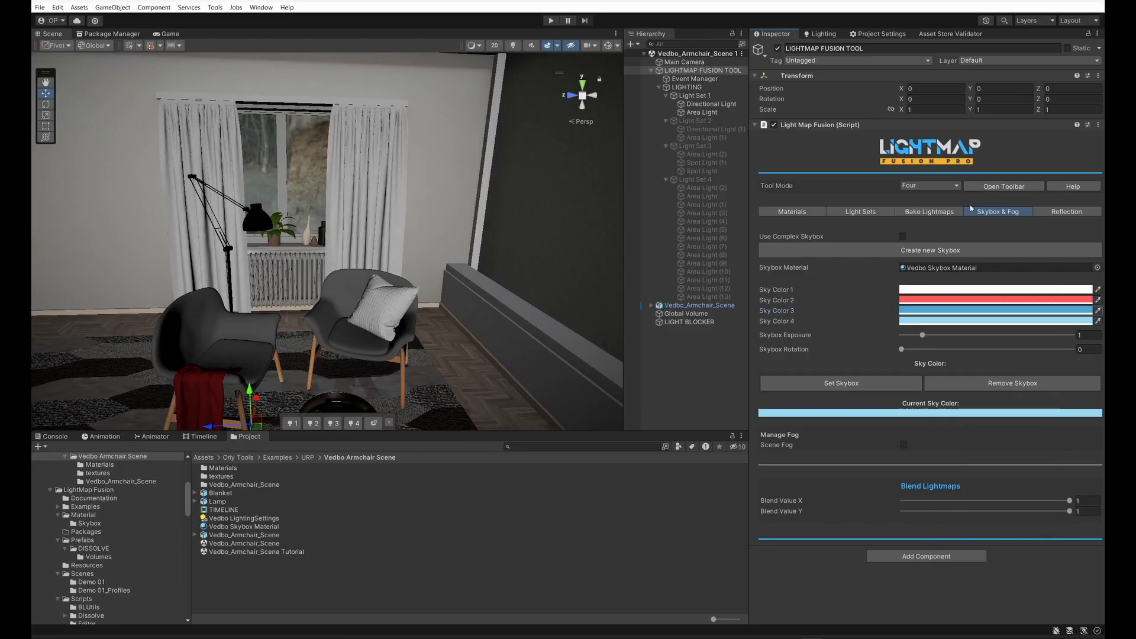
click(294, 424)
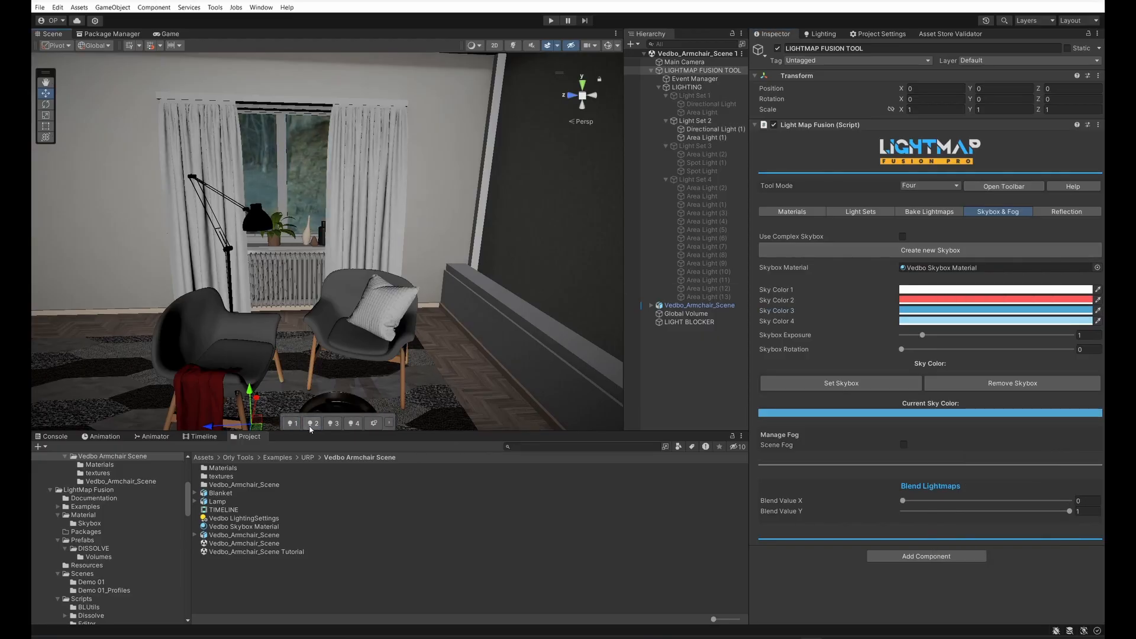
Step: Change Sky Color 3 to a warm yellow-orange, hexadecimal FBC546
click(983, 311)
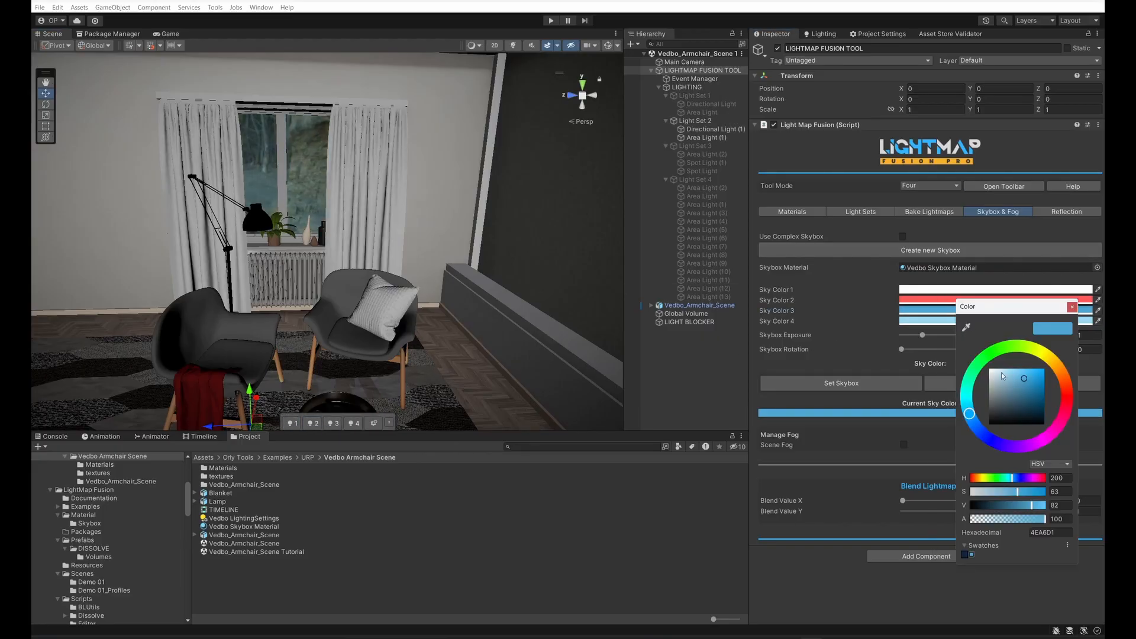
click(1054, 367)
drag(1020, 375, 1029, 369)
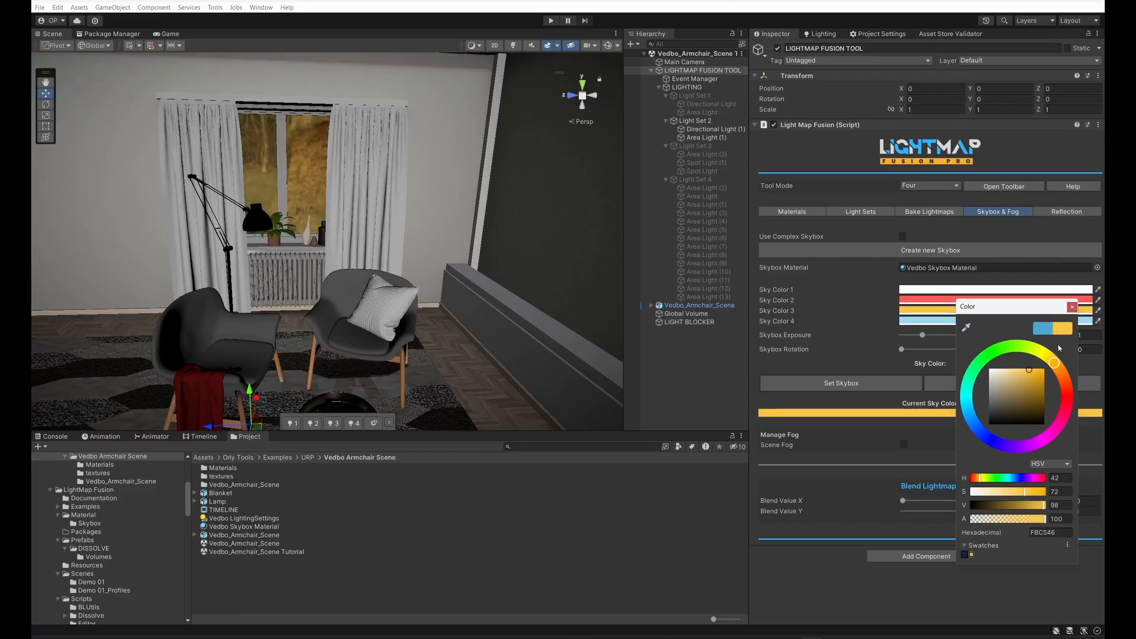
click(1071, 306)
Step: Activate Light Set 3 with scene lighting switched on, and change Sky Color 2 to dark blue, hexadecimal 112638
click(334, 423)
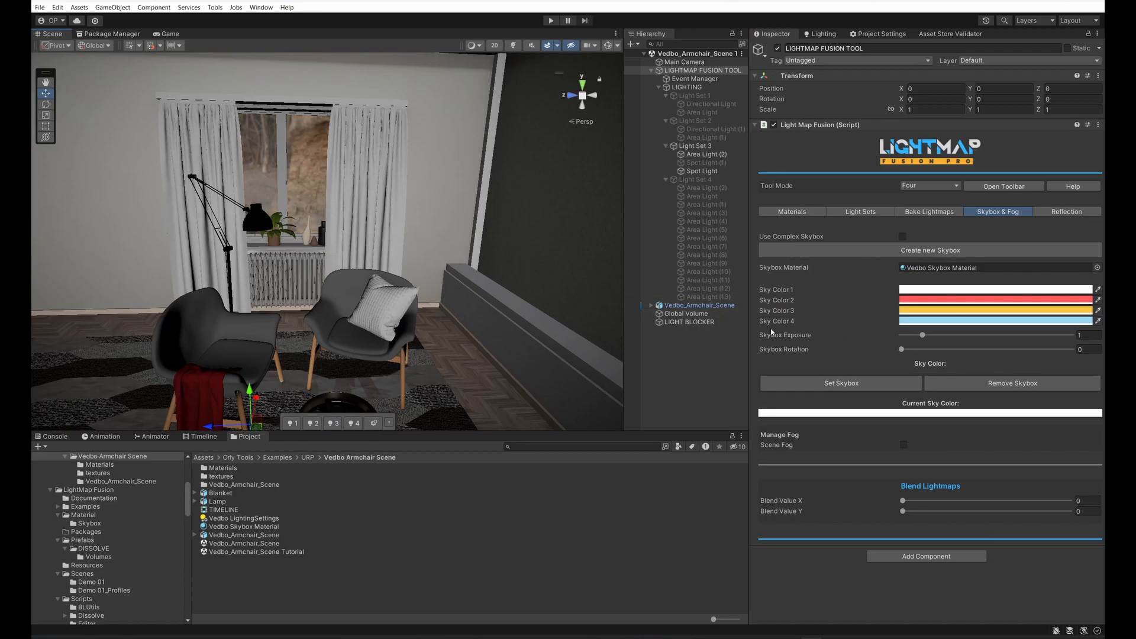
click(514, 46)
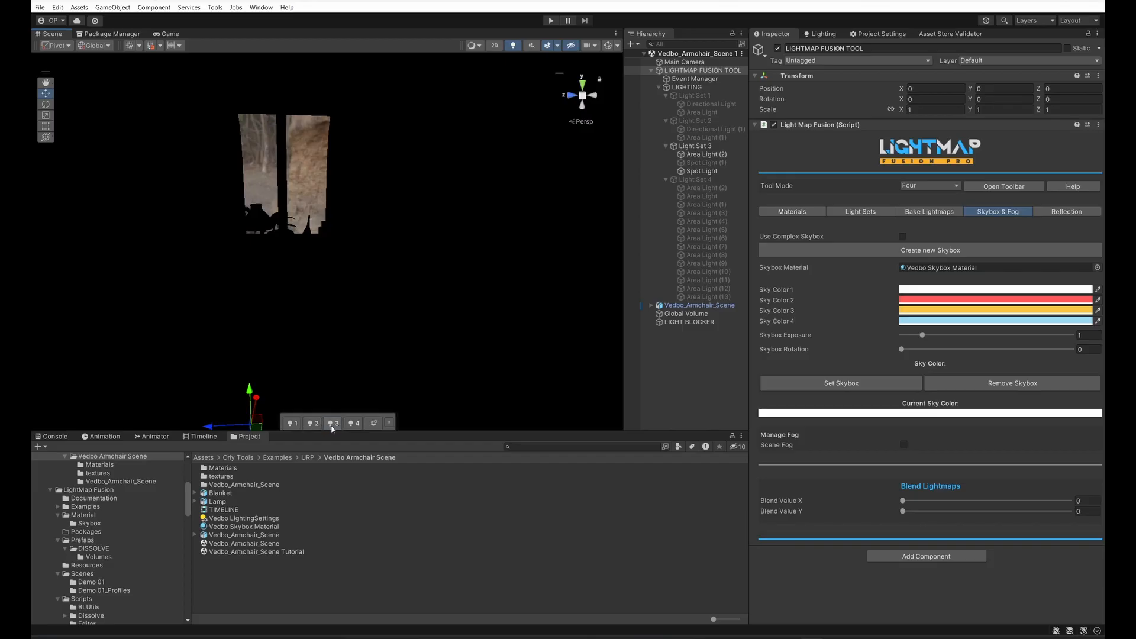
click(994, 300)
drag(1009, 378, 1021, 398)
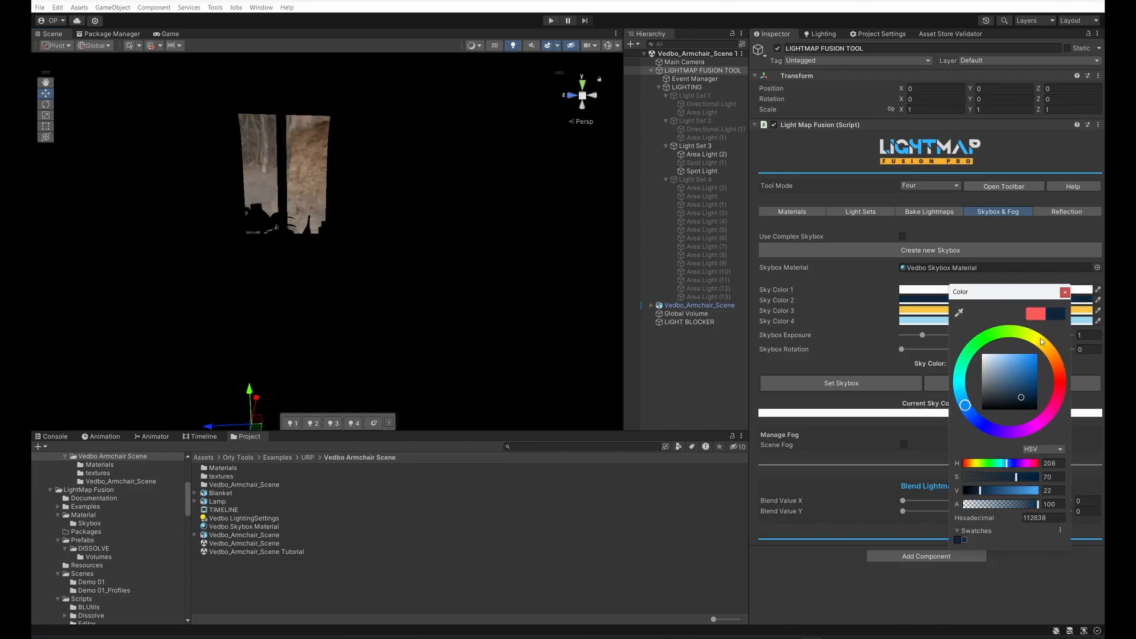
click(1064, 292)
Step: Change Sky Color 1 to a very dark navy blue, hexadecimal 0A1127
click(980, 290)
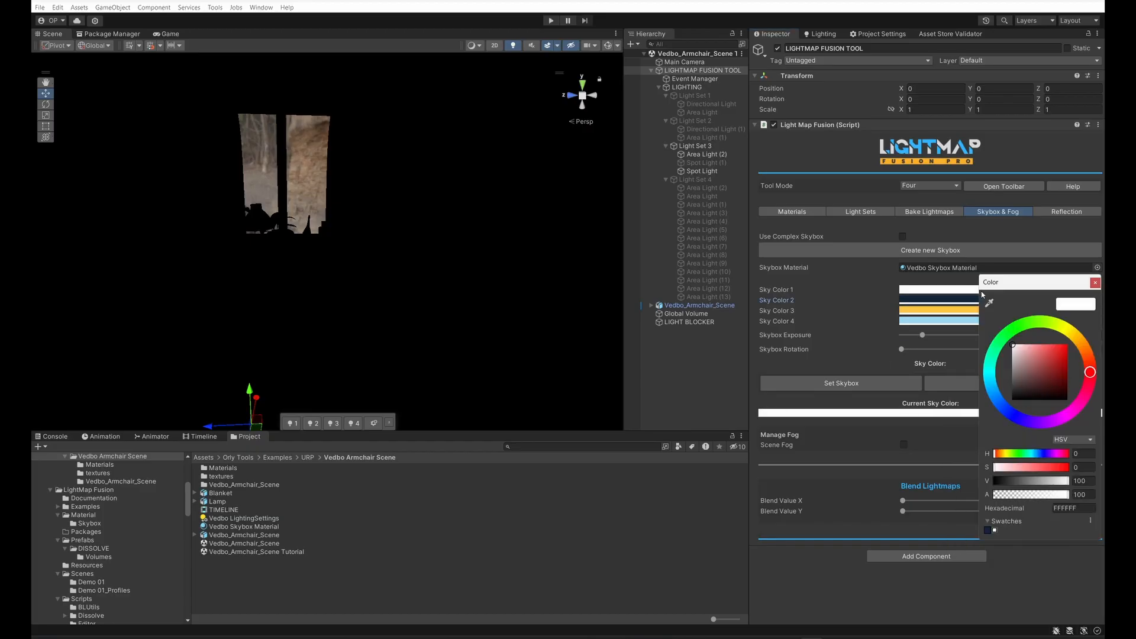
drag(1029, 397, 1025, 394)
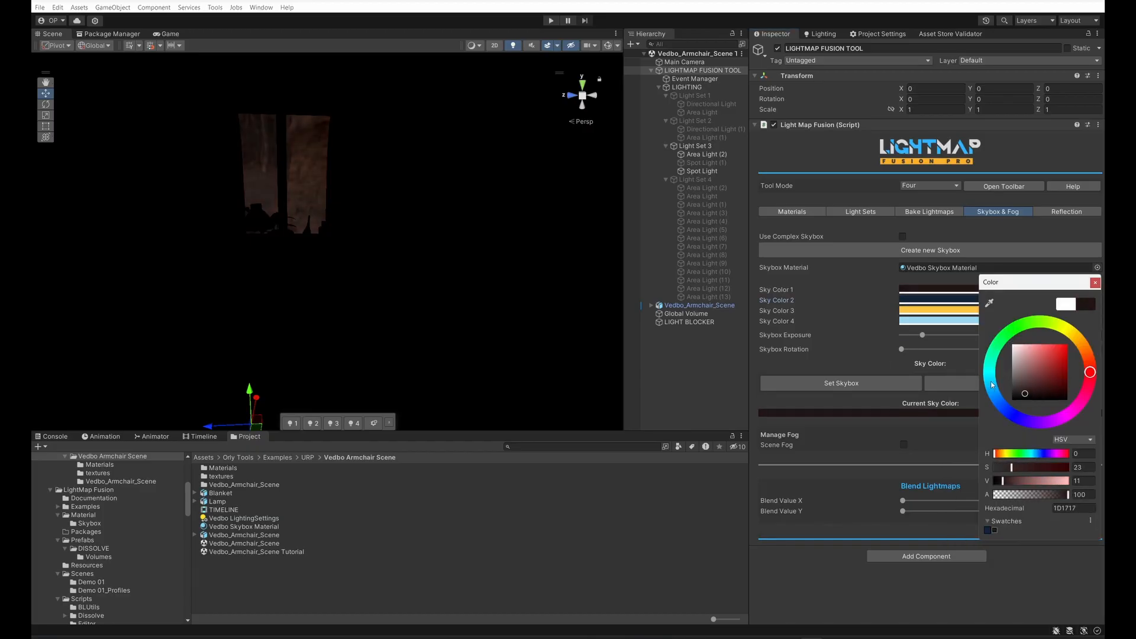
click(1096, 283)
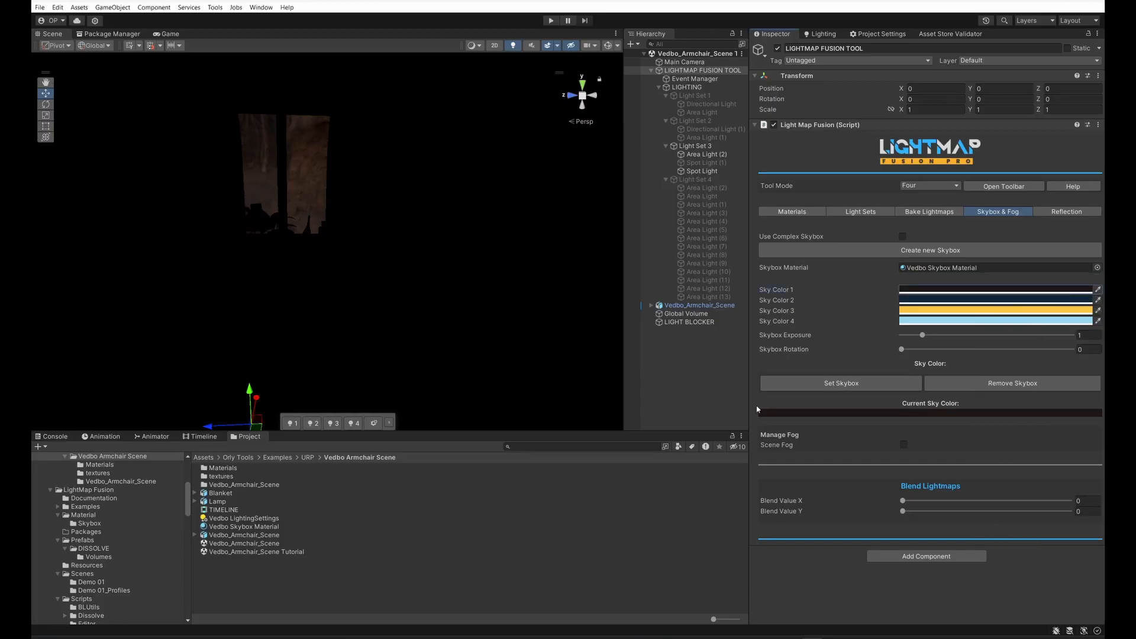
click(947, 300)
drag(1004, 388, 1026, 391)
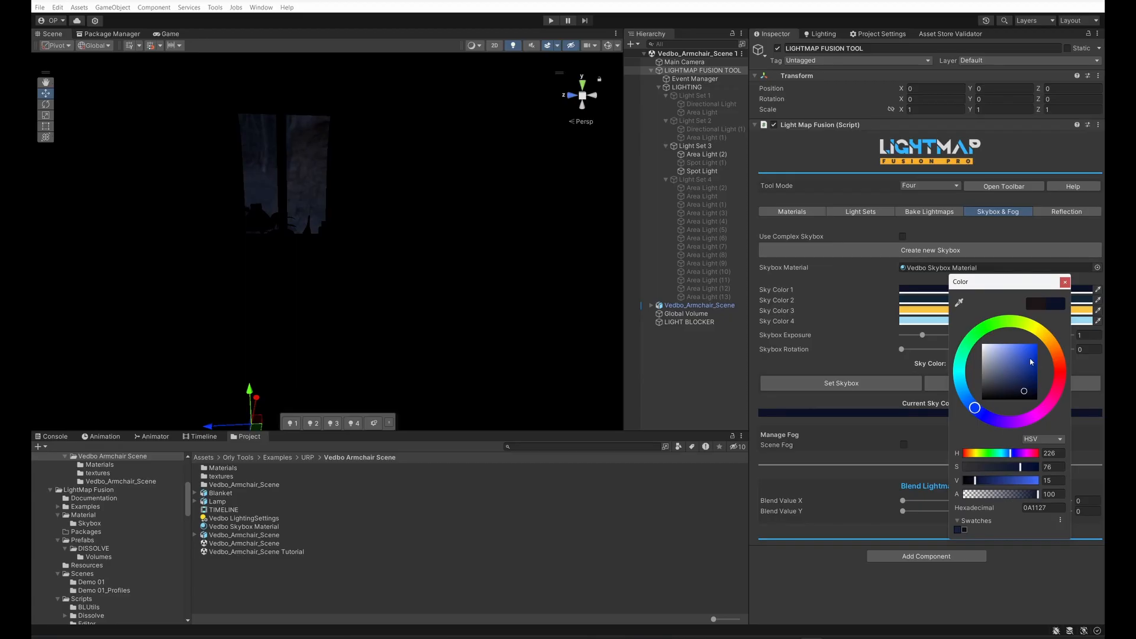
click(1064, 283)
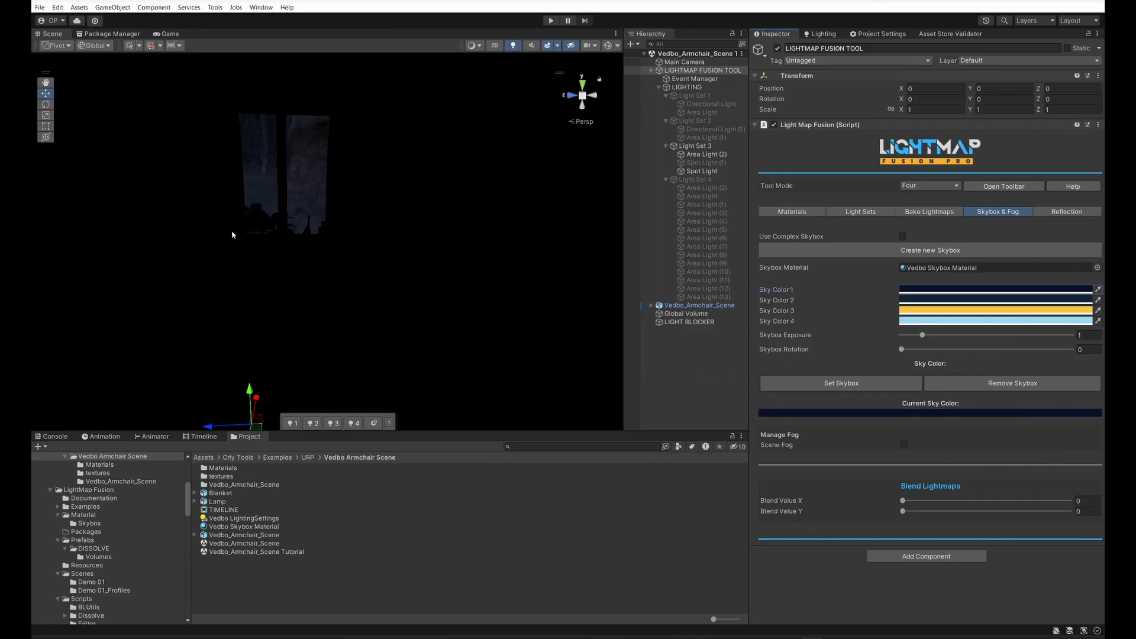
Step: Activate Light Set 1, 2, 3 and 4 in turn to check the skybox tint of each around the room
scroll(321, 254, down, 15)
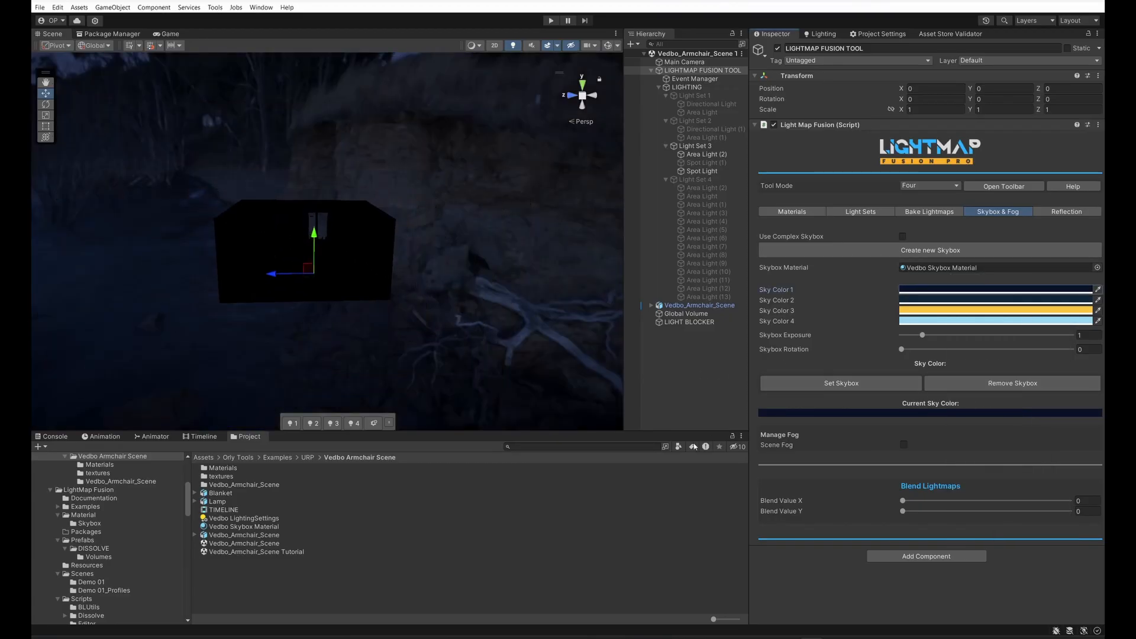
click(292, 423)
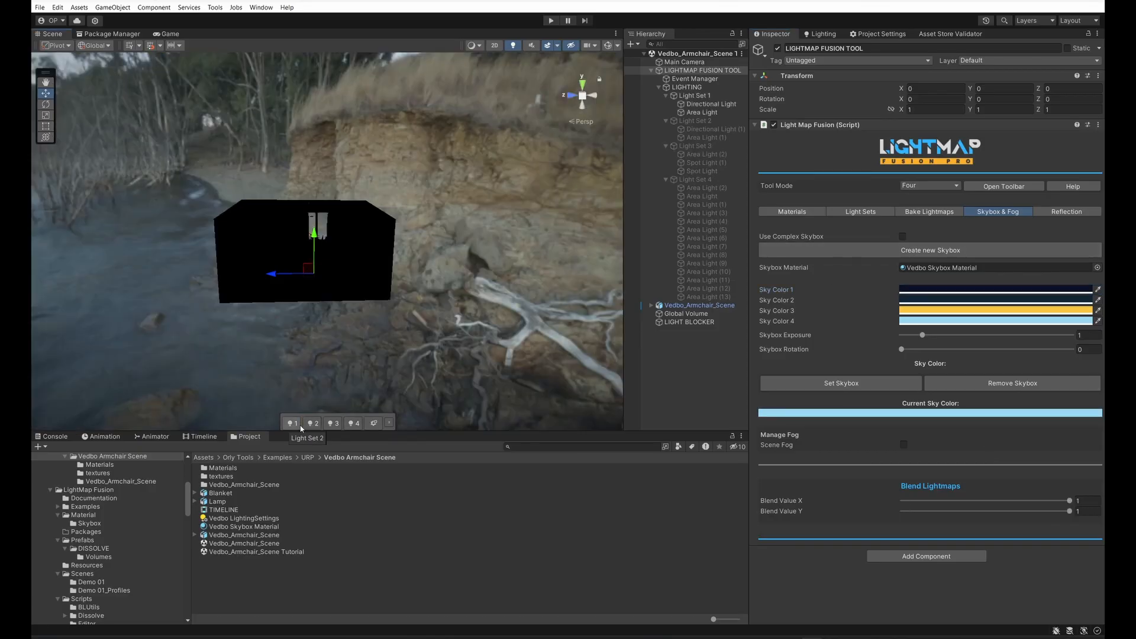
click(312, 423)
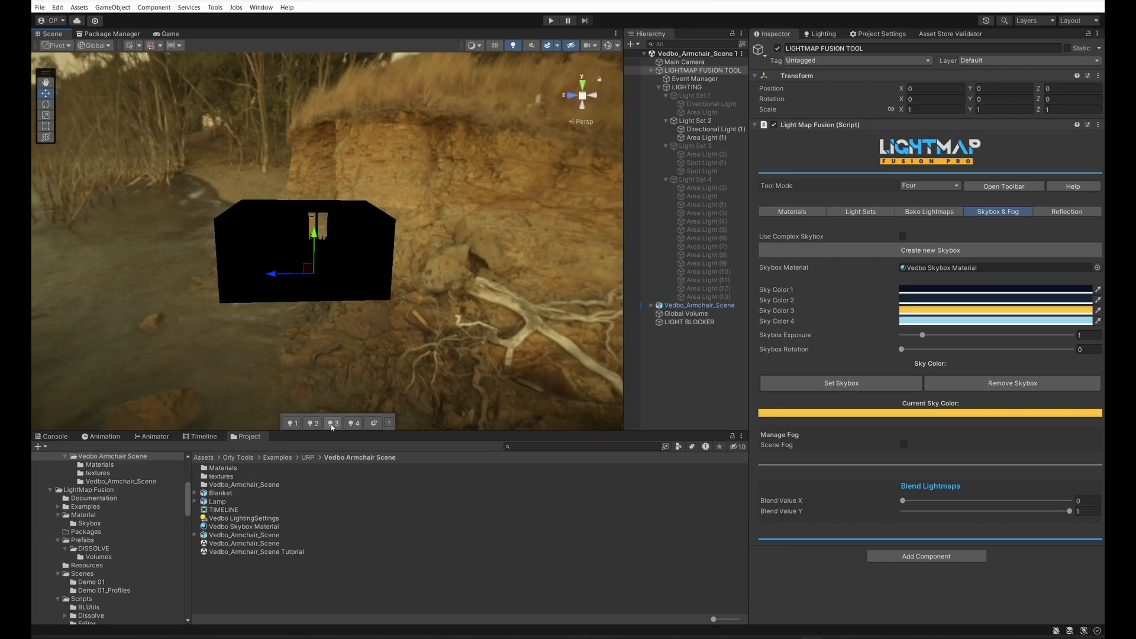
click(331, 424)
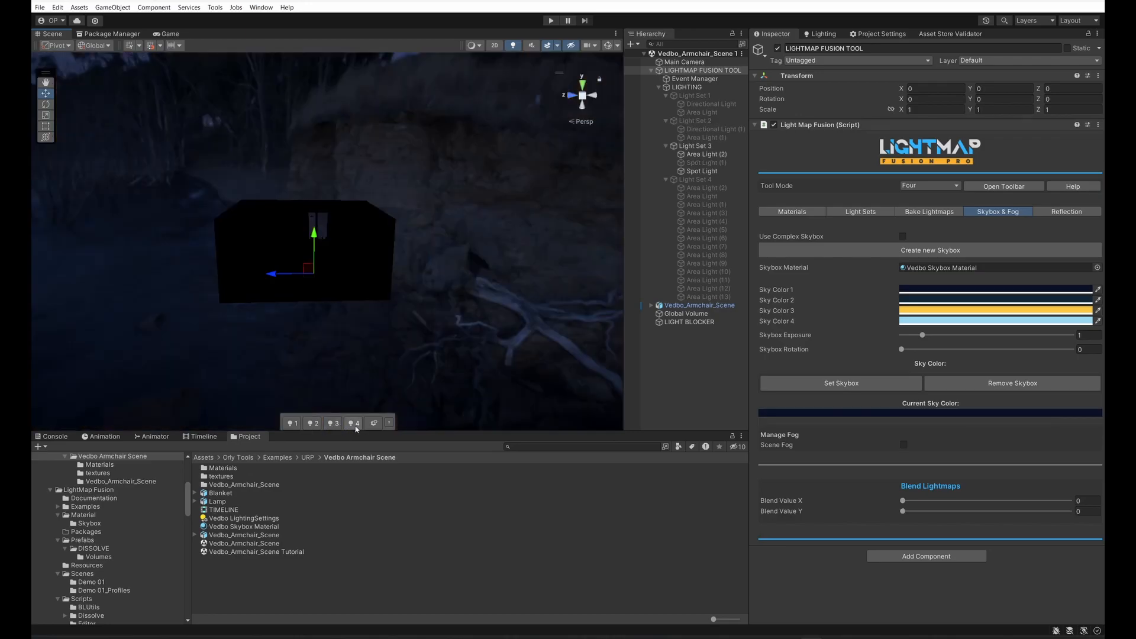
click(354, 424)
Step: Lower Blend Value X to 0.028 and switch off scene lighting in the Scene view to show the room interior
drag(1051, 505, 910, 507)
click(513, 46)
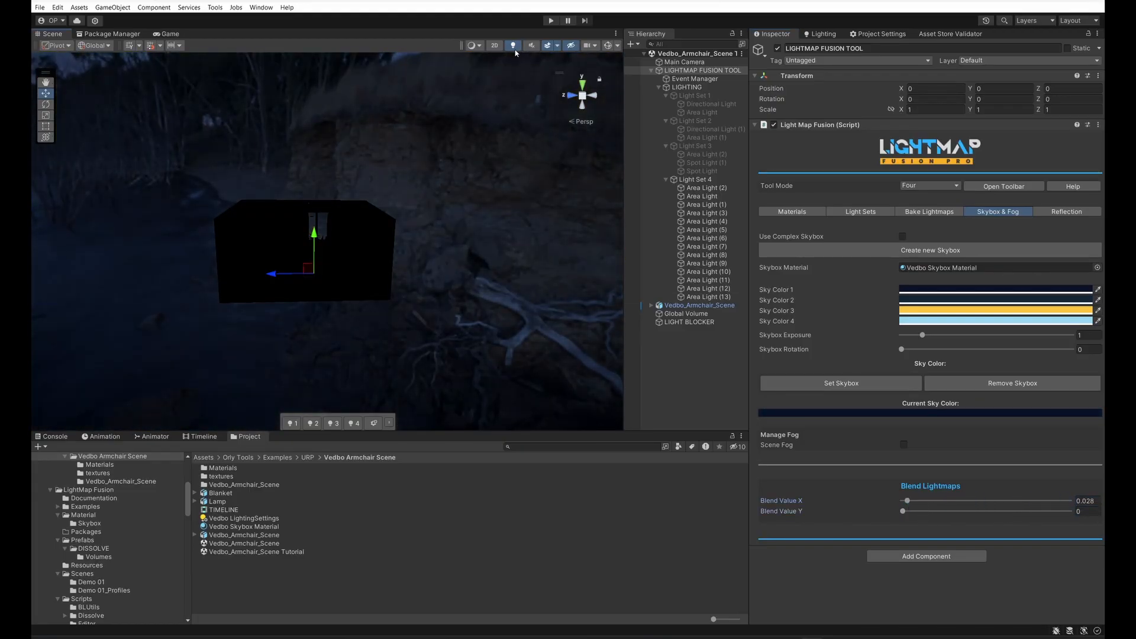
scroll(459, 302, up, 10)
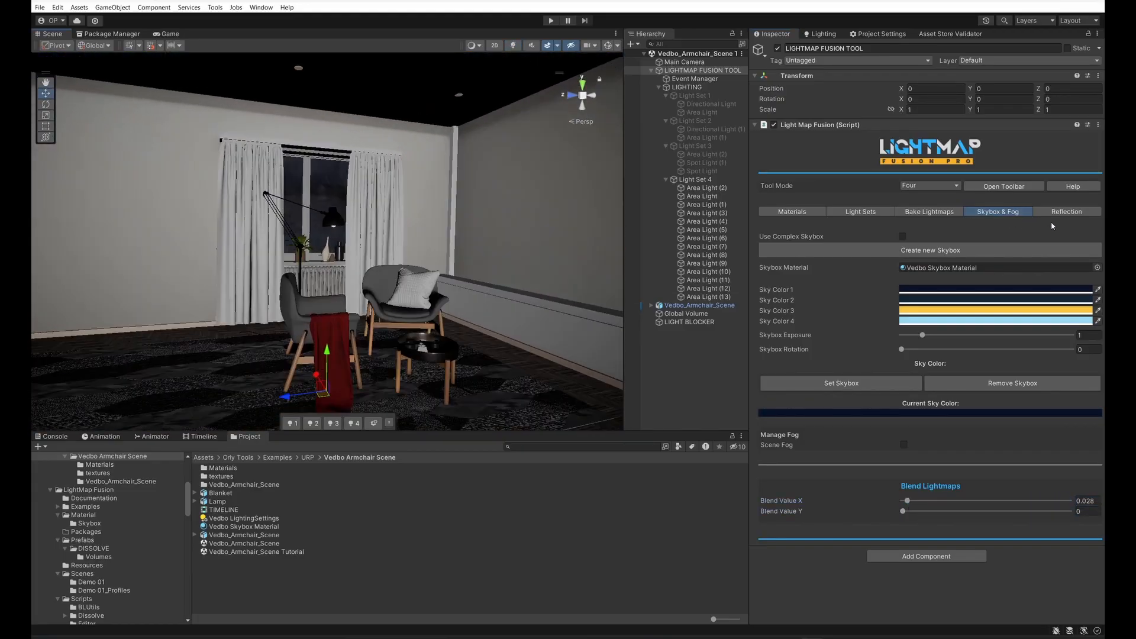
Step: Create a dynamic reflection probe from the tool's reflection settings and turn on gizmos in the Scene view
click(914, 212)
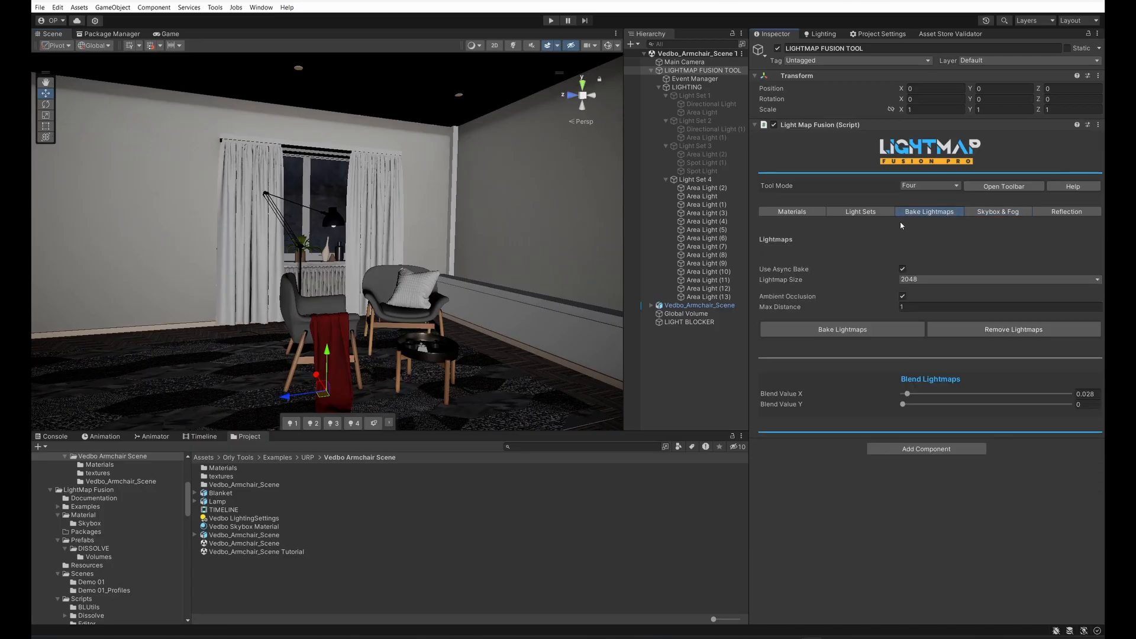
click(1059, 215)
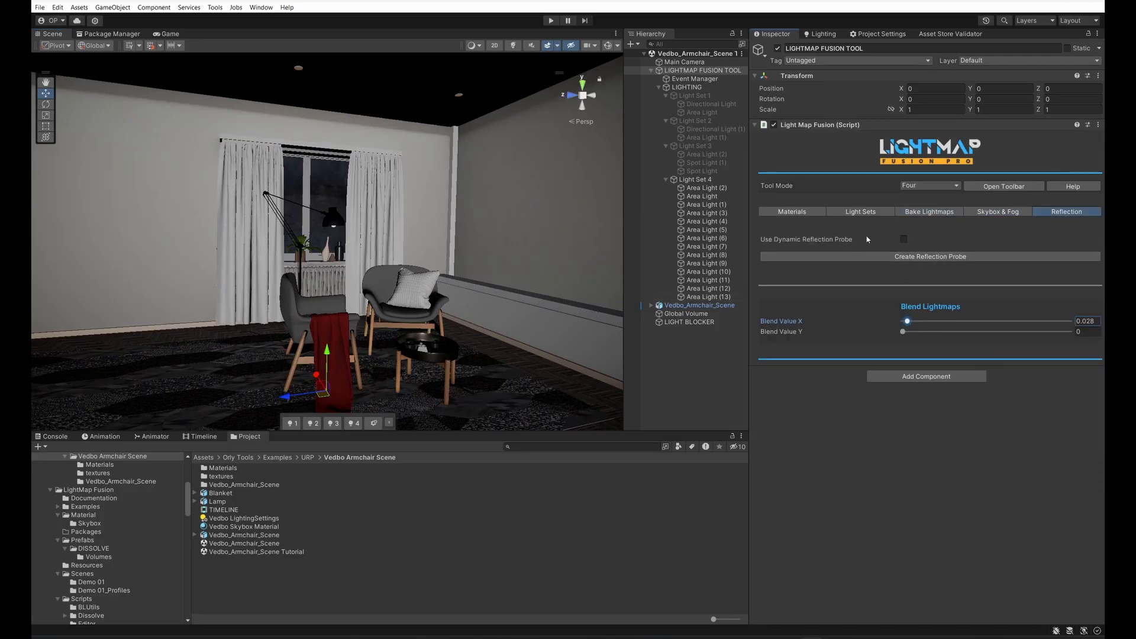
click(908, 257)
scroll(355, 306, down, 6)
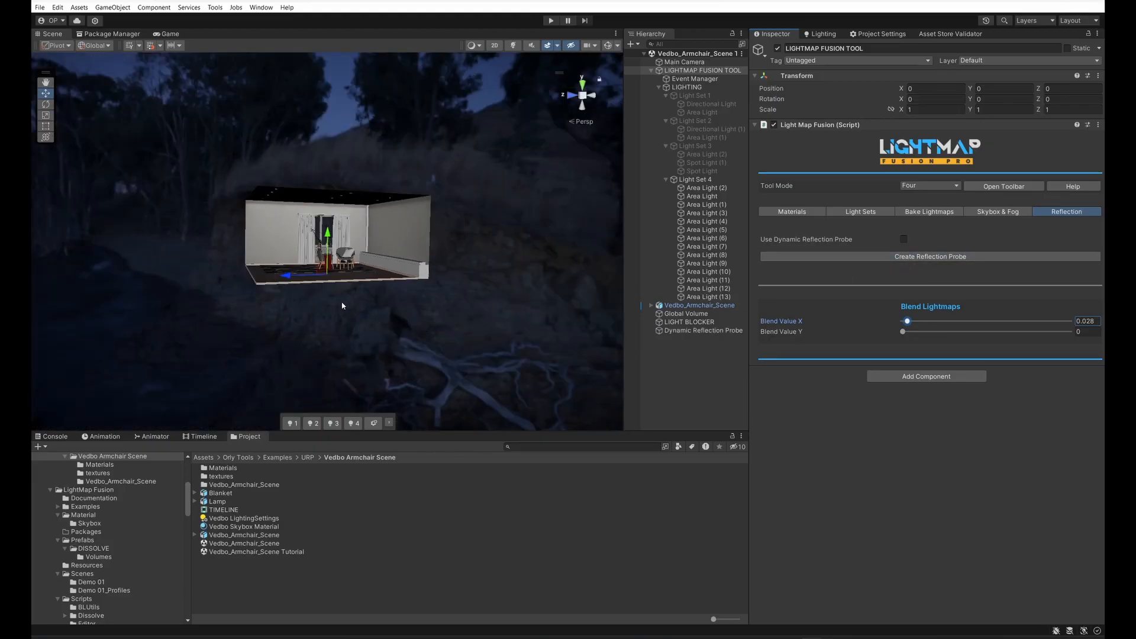
alt+drag(355, 306, 417, 339)
click(608, 46)
scroll(463, 307, up, 3)
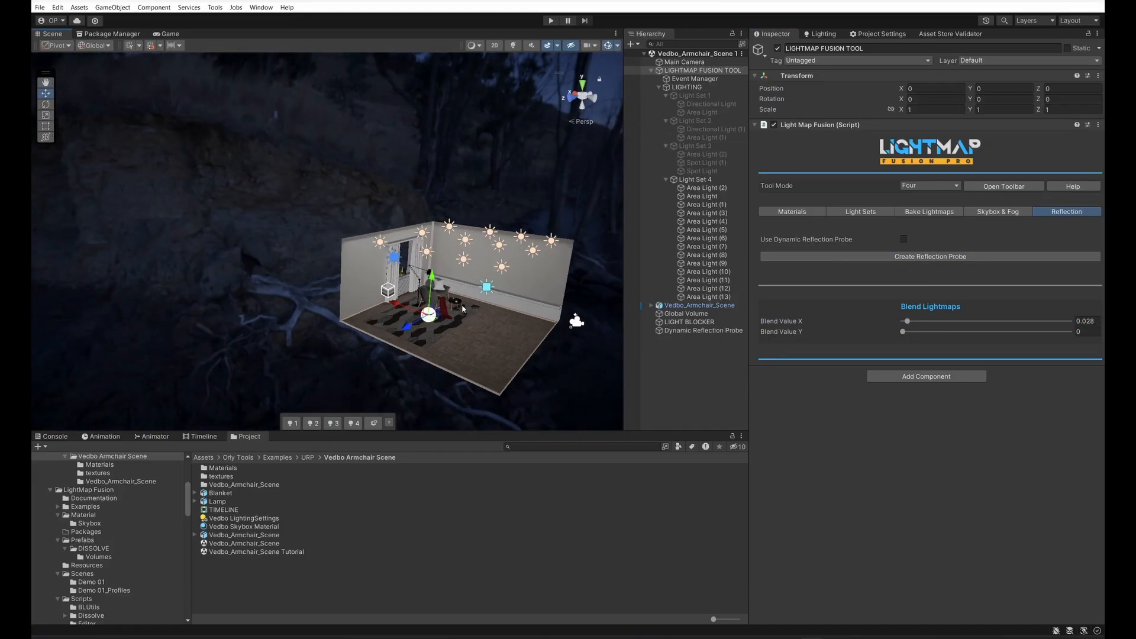
scroll(464, 308, up, 5)
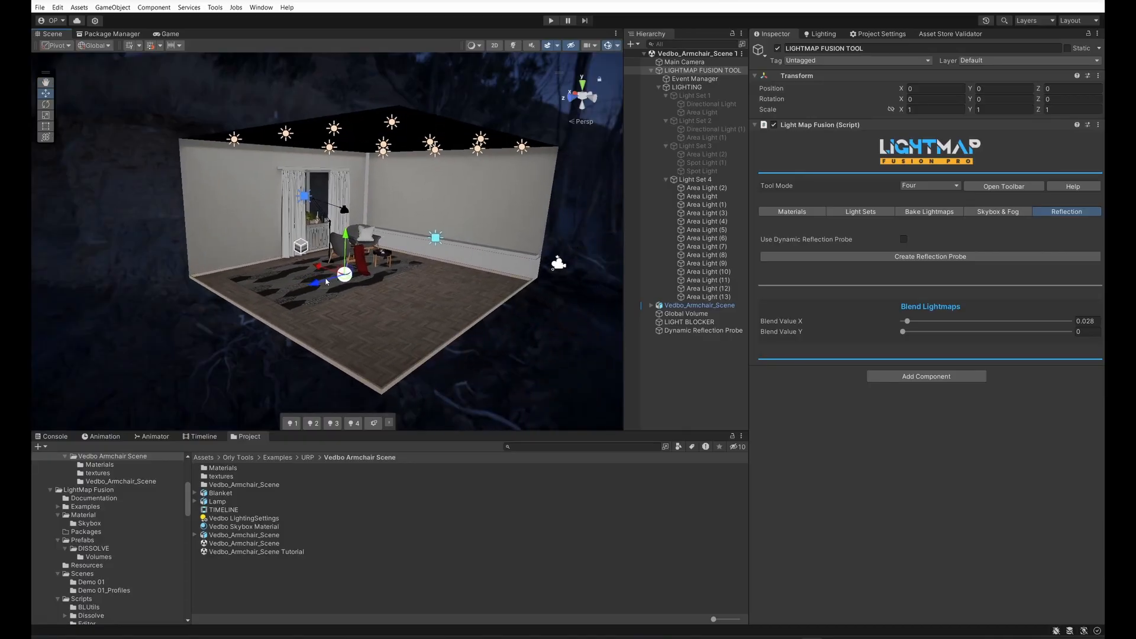
Step: Move the Dynamic Reflection Probe above the armchairs to about X -0.91, Y 1.57, Z 0.47
click(713, 331)
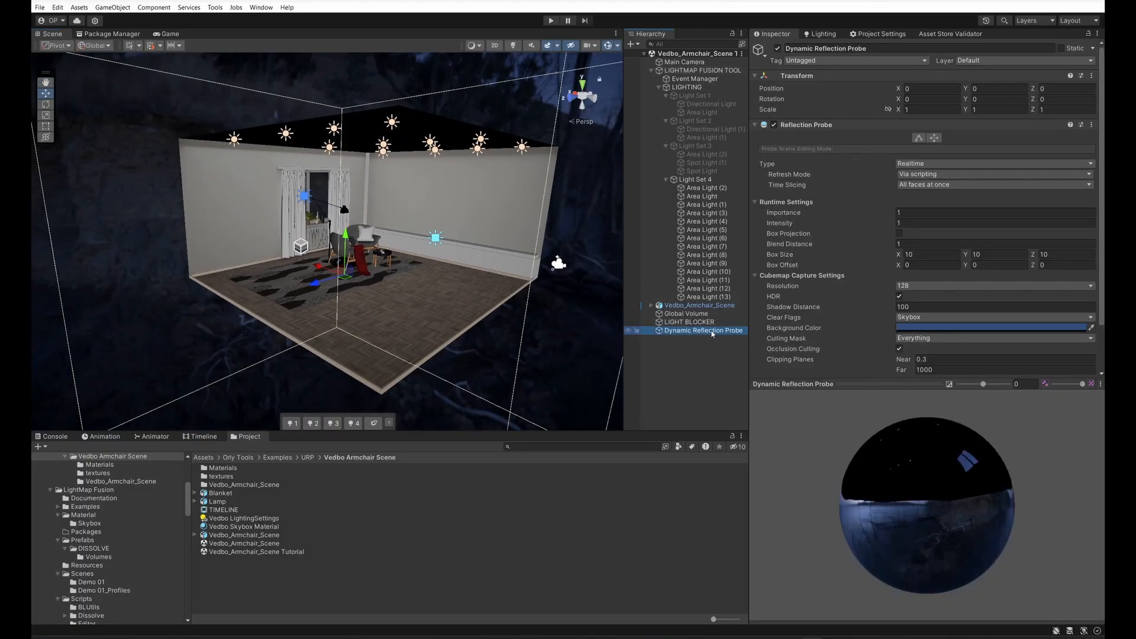
scroll(331, 277, down, 4)
alt+drag(290, 277, 388, 231)
alt+drag(388, 231, 283, 244)
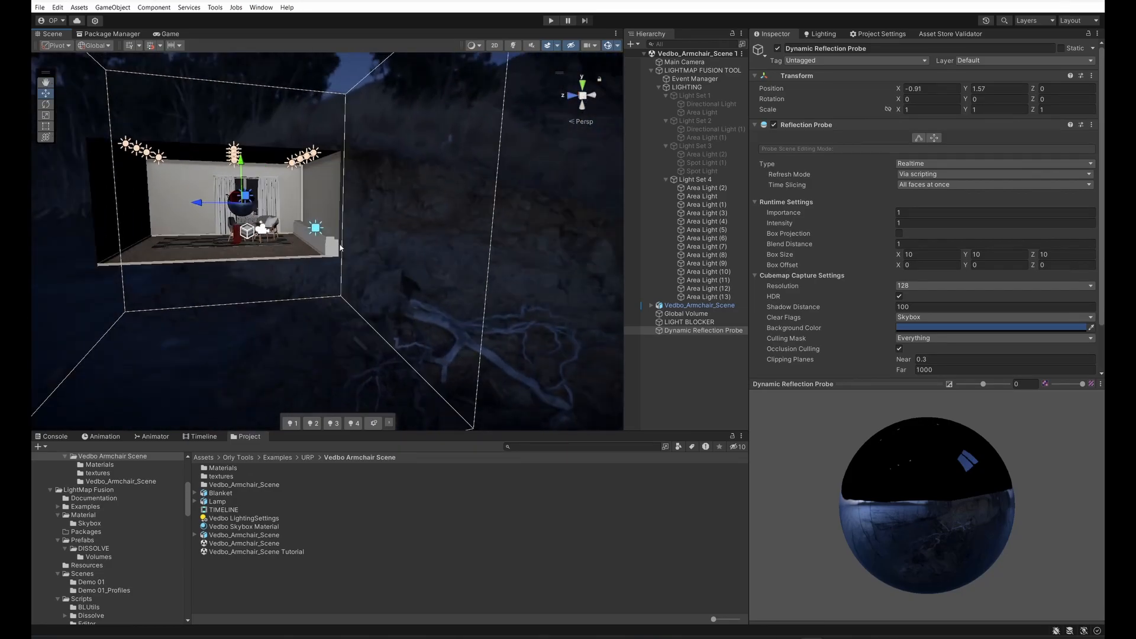
middle_drag(341, 241, 357, 268)
drag(228, 229, 213, 230)
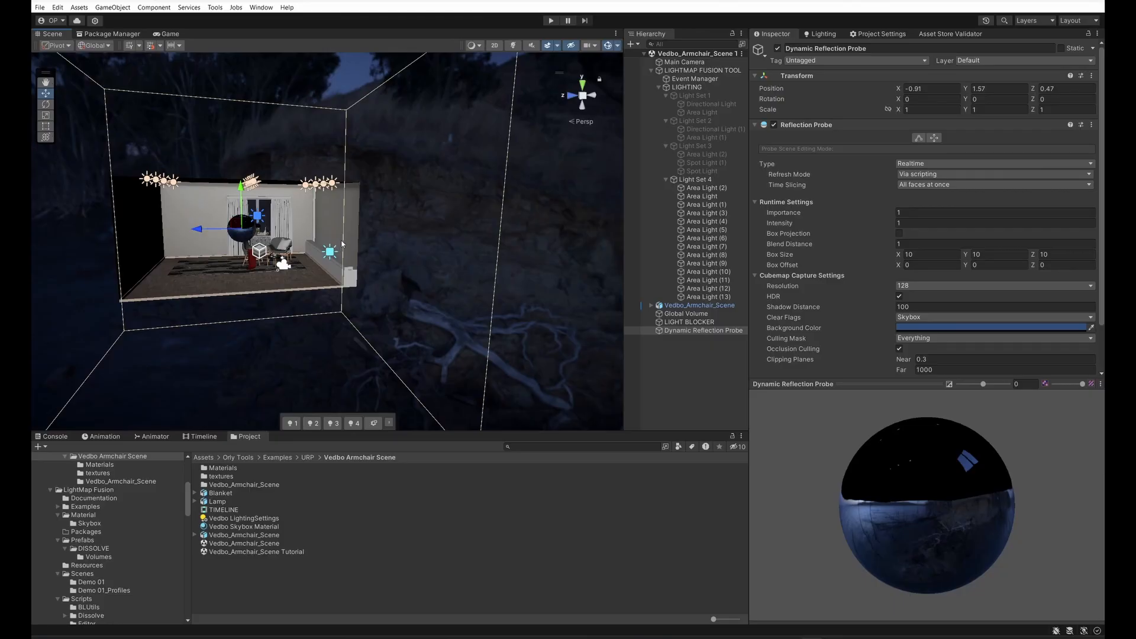
scroll(303, 276, up, 4)
alt+drag(301, 258, 362, 250)
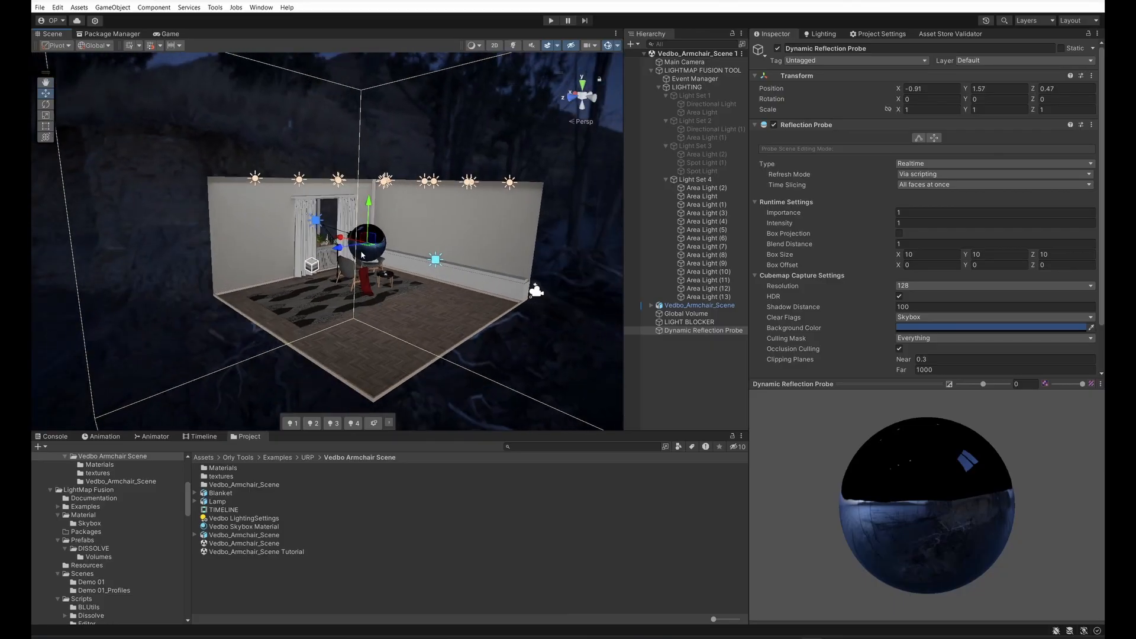
Step: Enable Use Dynamic Reflection Probe on the LIGHTMAP FUSION TOOL and check the probe assigned as RT_Reflection Probe
click(704, 330)
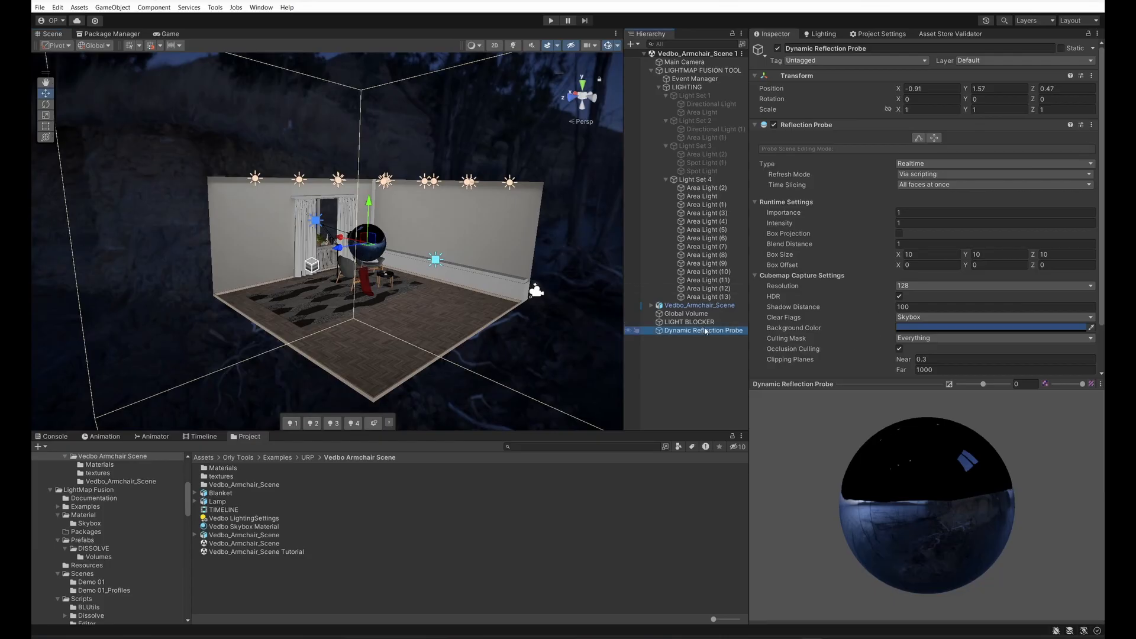
click(719, 70)
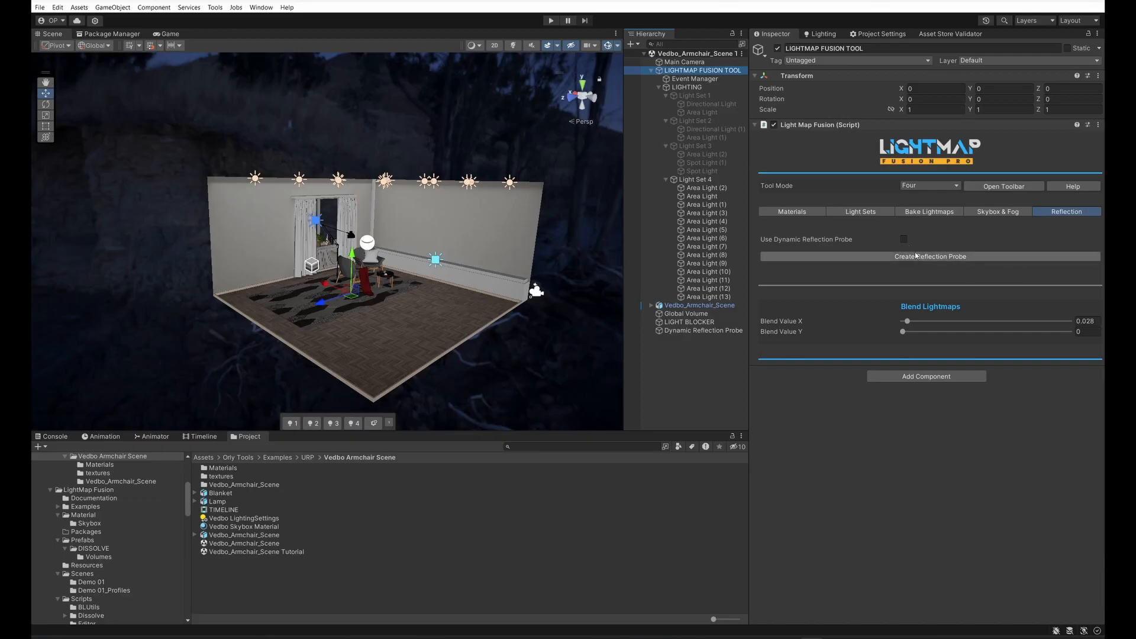
click(904, 239)
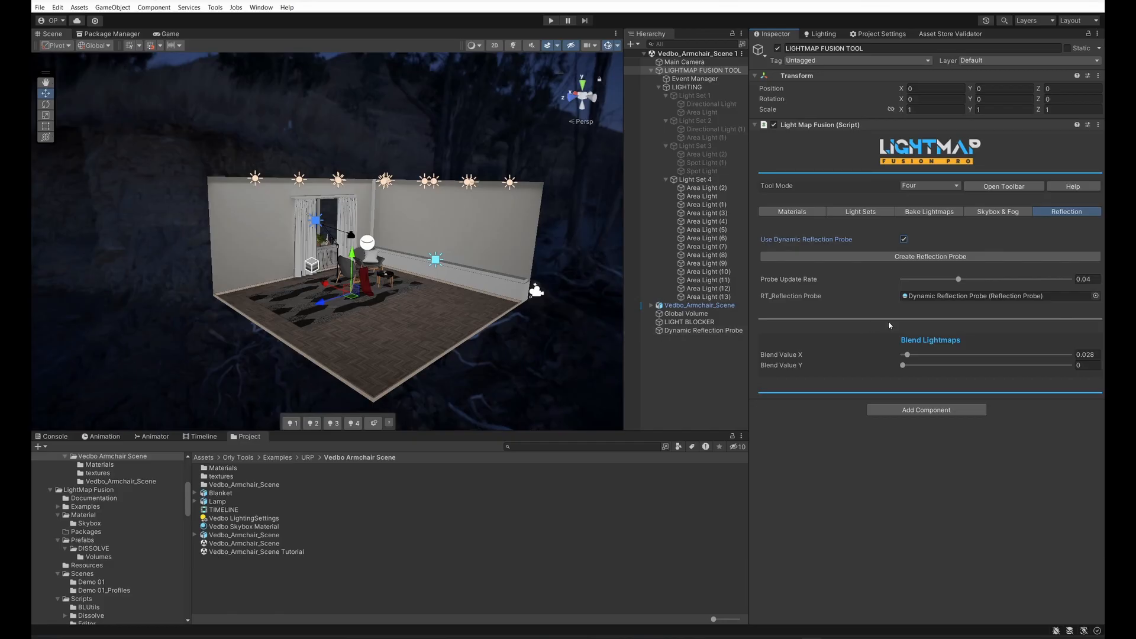
scroll(403, 334, up, 5)
click(960, 296)
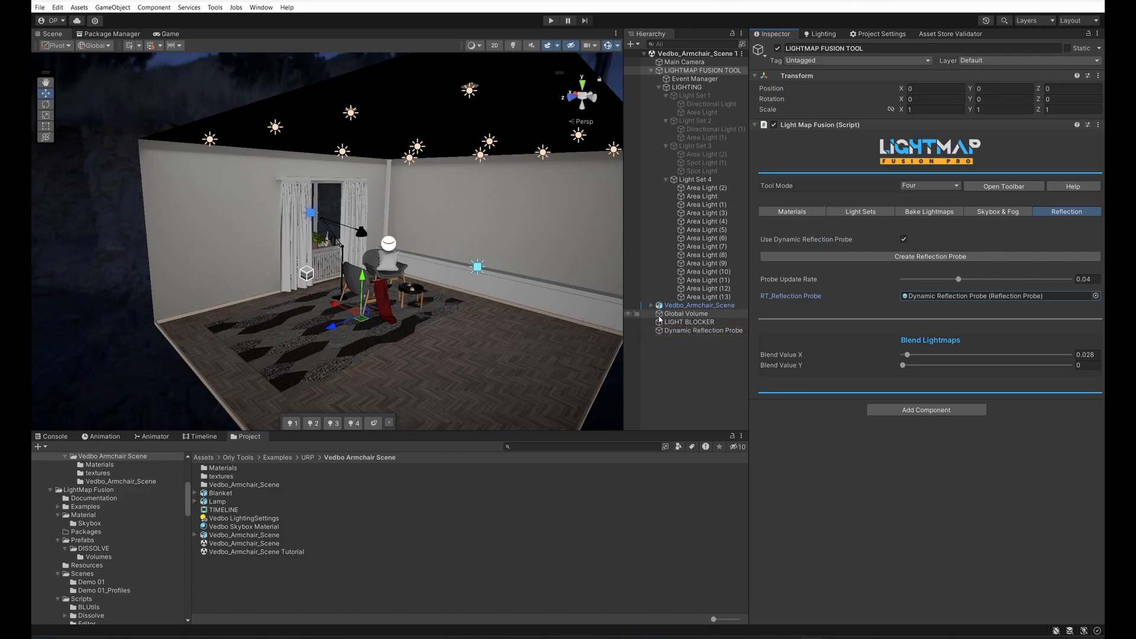
scroll(464, 300, up, 3)
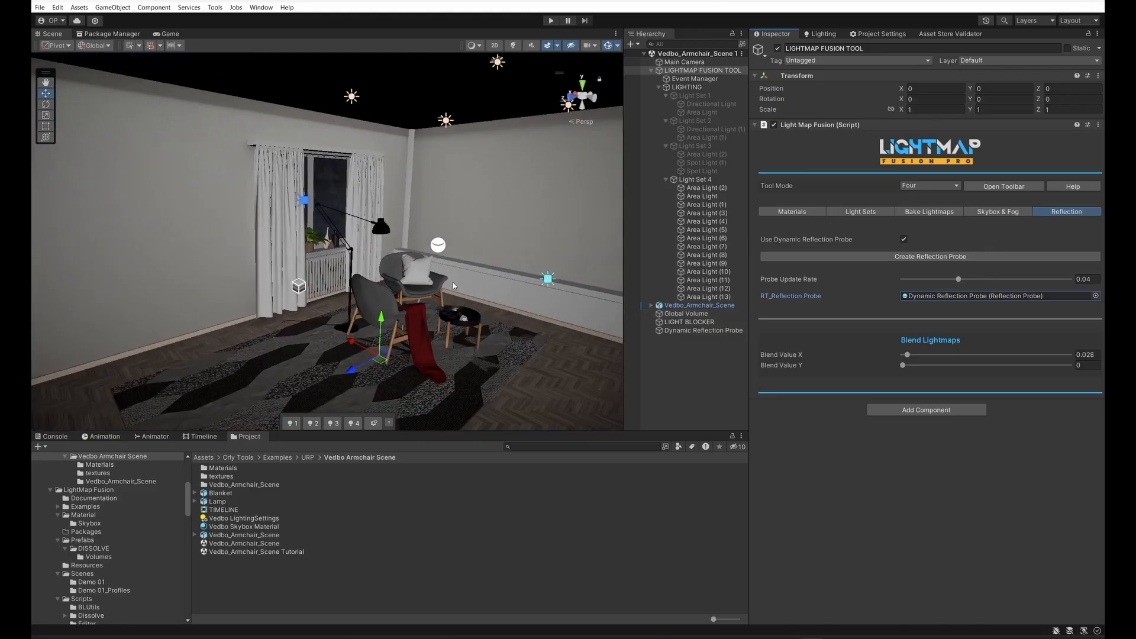
right_drag(453, 286, 309, 261)
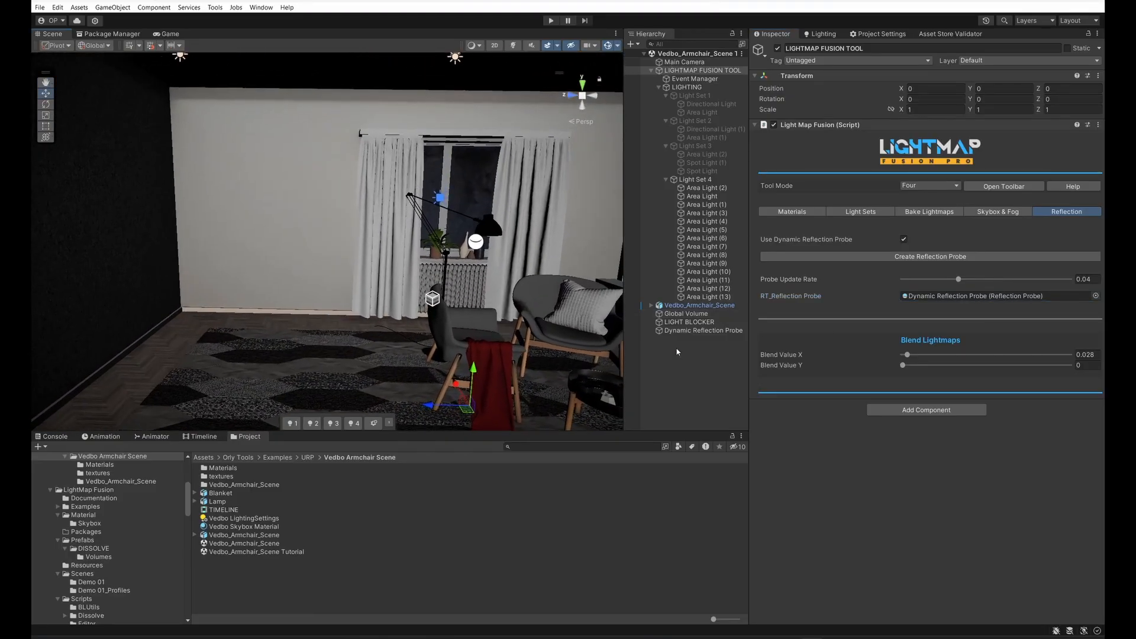
Step: Set the Lightmap Size to 4096 in the tool's bake settings
click(918, 215)
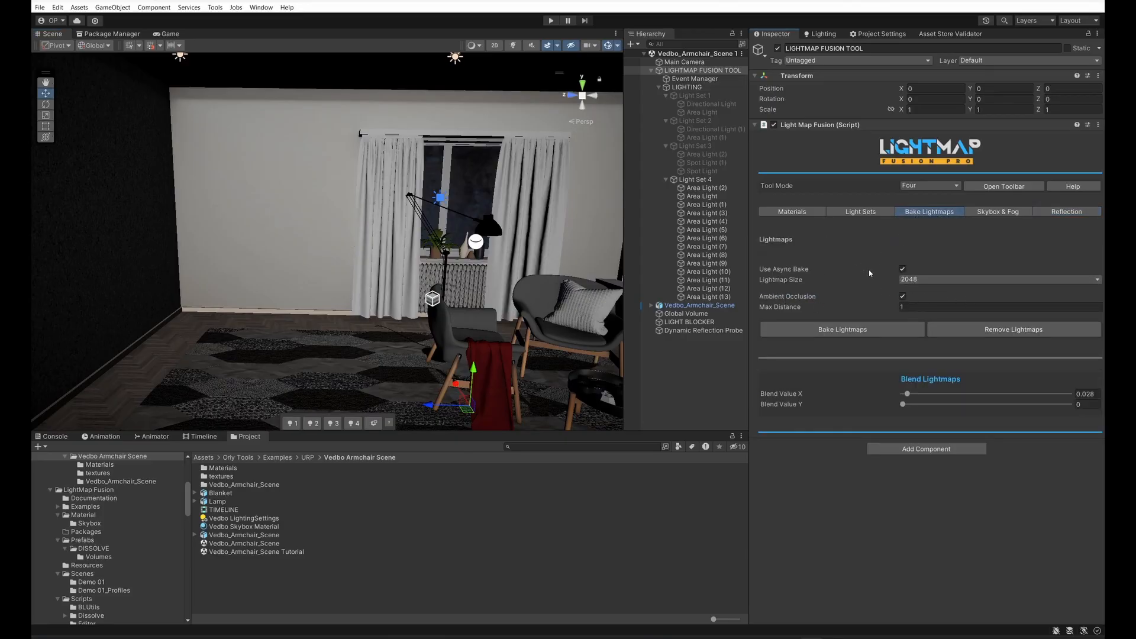
click(927, 279)
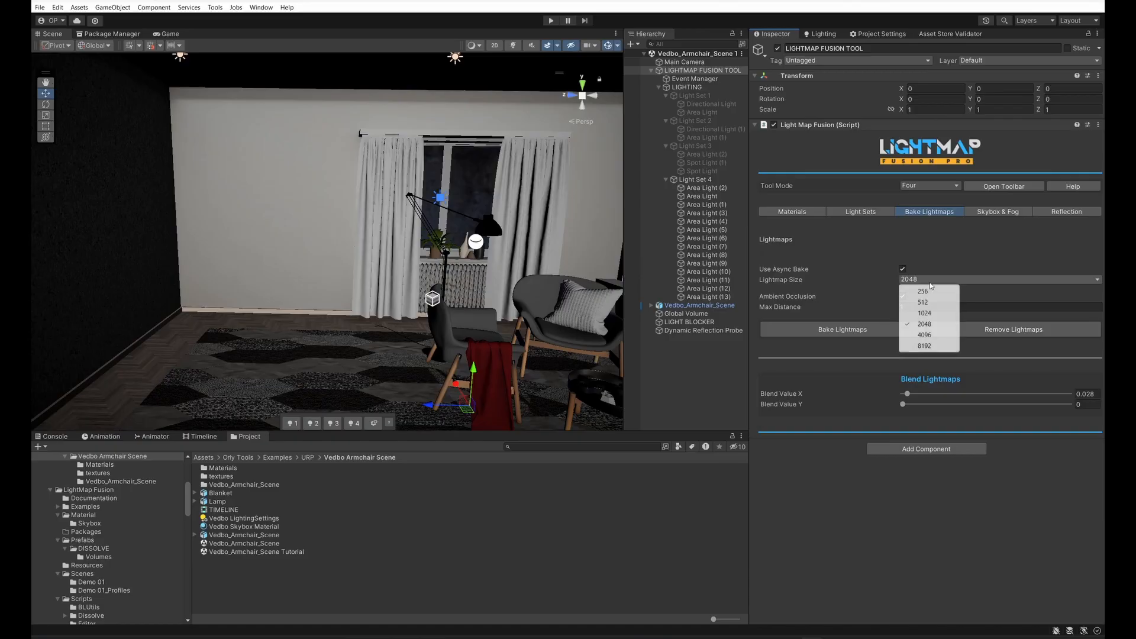
click(925, 335)
click(938, 279)
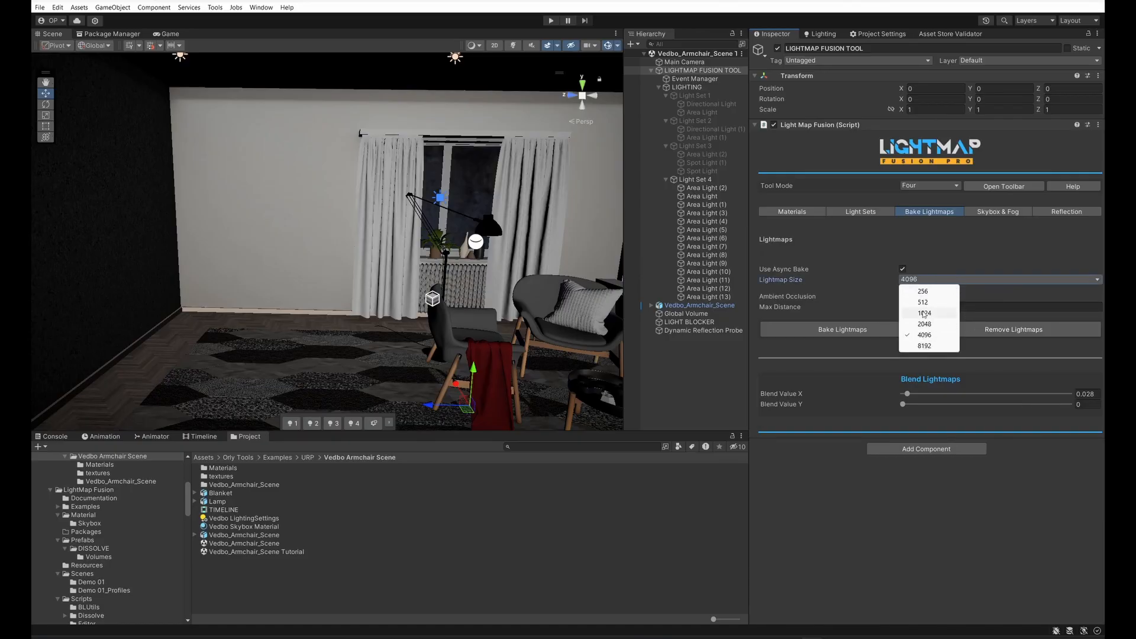
click(860, 513)
Step: Bake the lightmaps for all four light sets with async bake and ambient occlusion enabled, and view the room during baking
right_drag(435, 284, 485, 300)
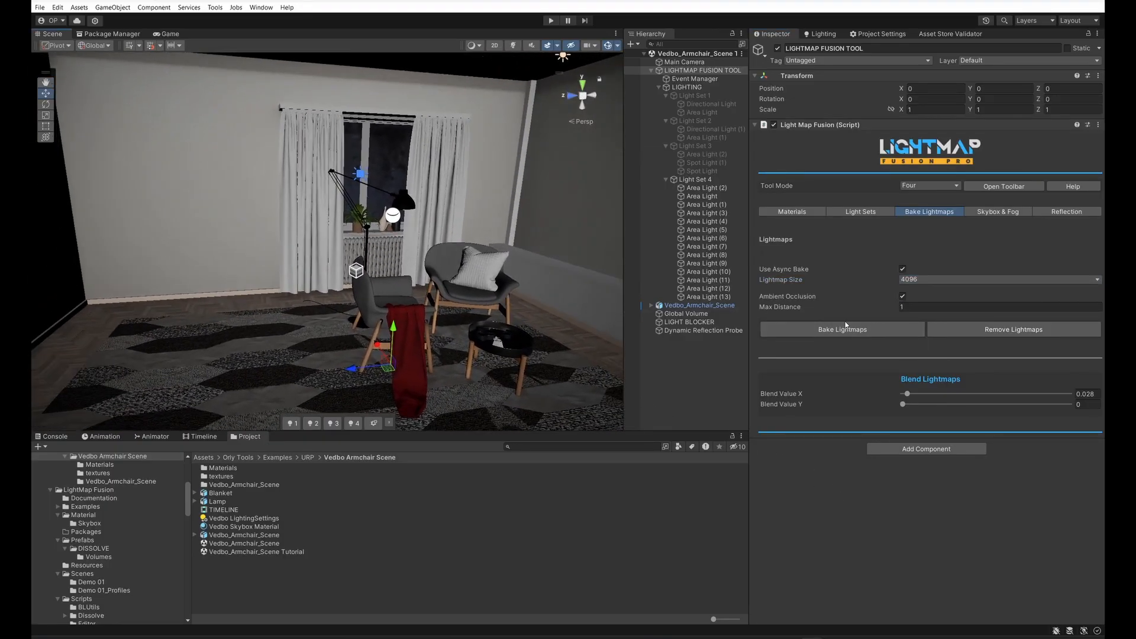
click(903, 296)
click(903, 296)
drag(908, 394, 900, 394)
click(842, 330)
middle_drag(464, 259, 454, 243)
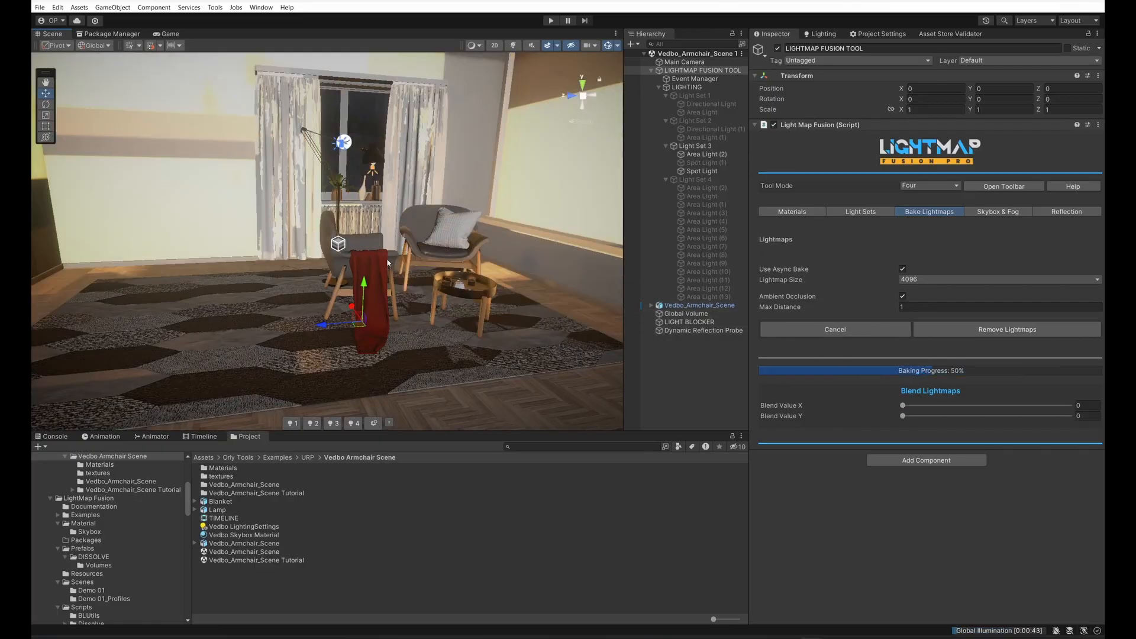
scroll(432, 260, down, 5)
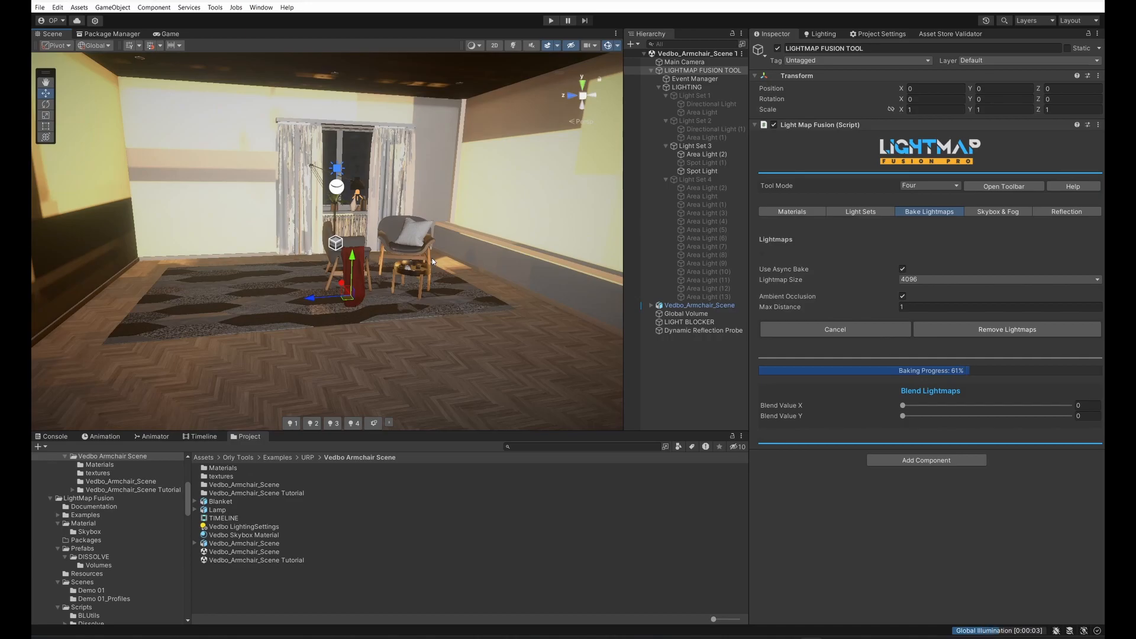
scroll(433, 261, down, 5)
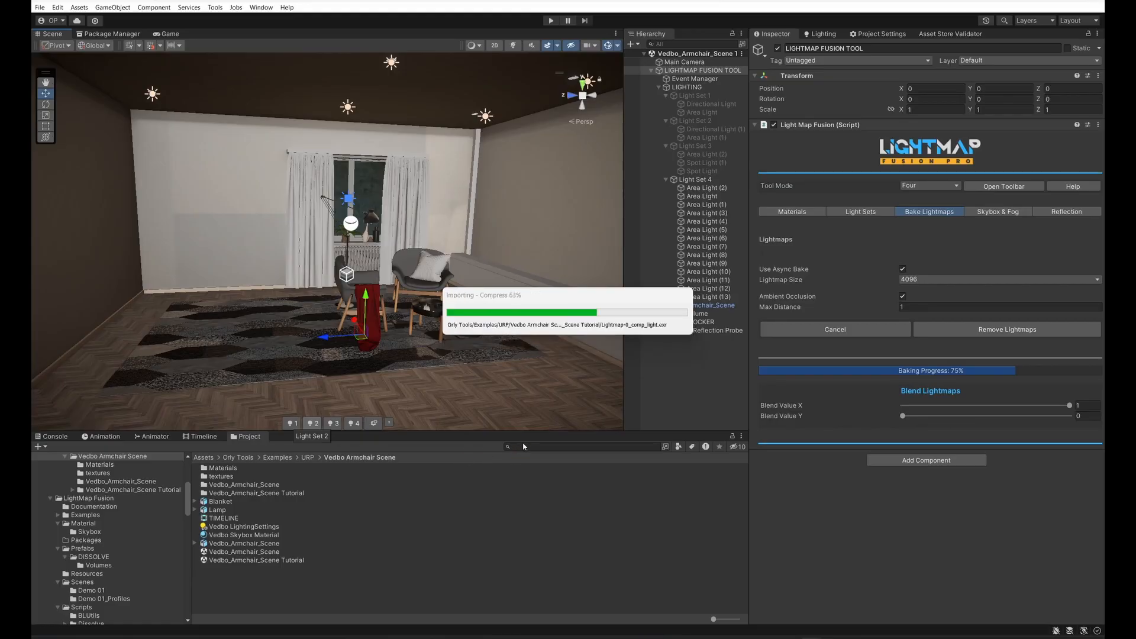
right_drag(456, 273, 408, 274)
key(w)
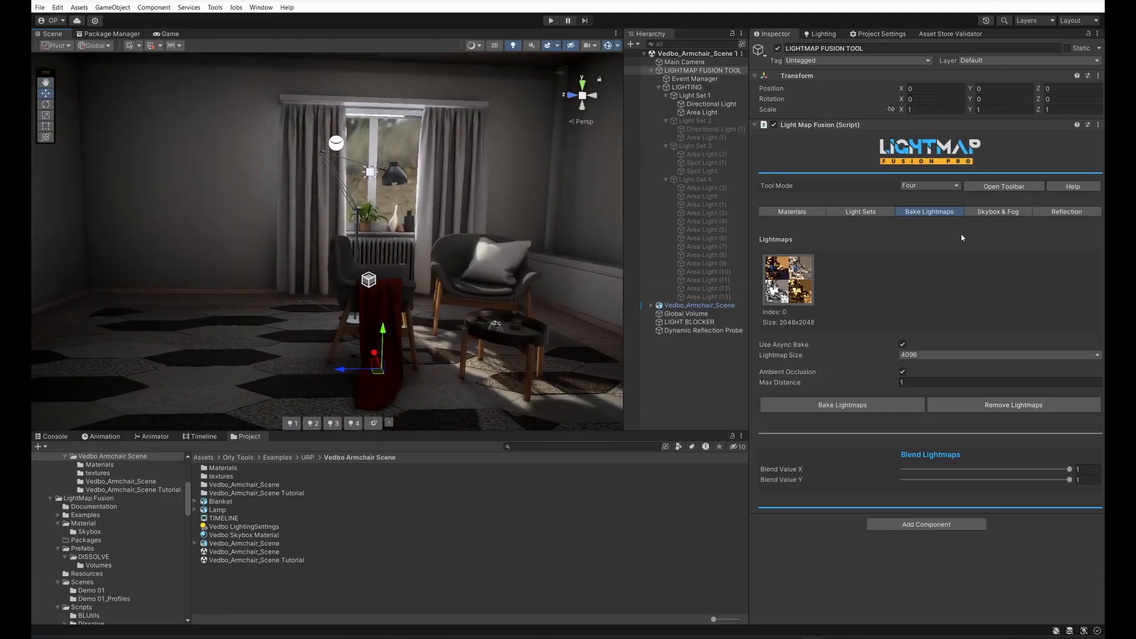
Step: Try a brighter skybox exposure, return it to 1, and set Skybox Rotation to 104
click(997, 212)
drag(928, 335, 950, 335)
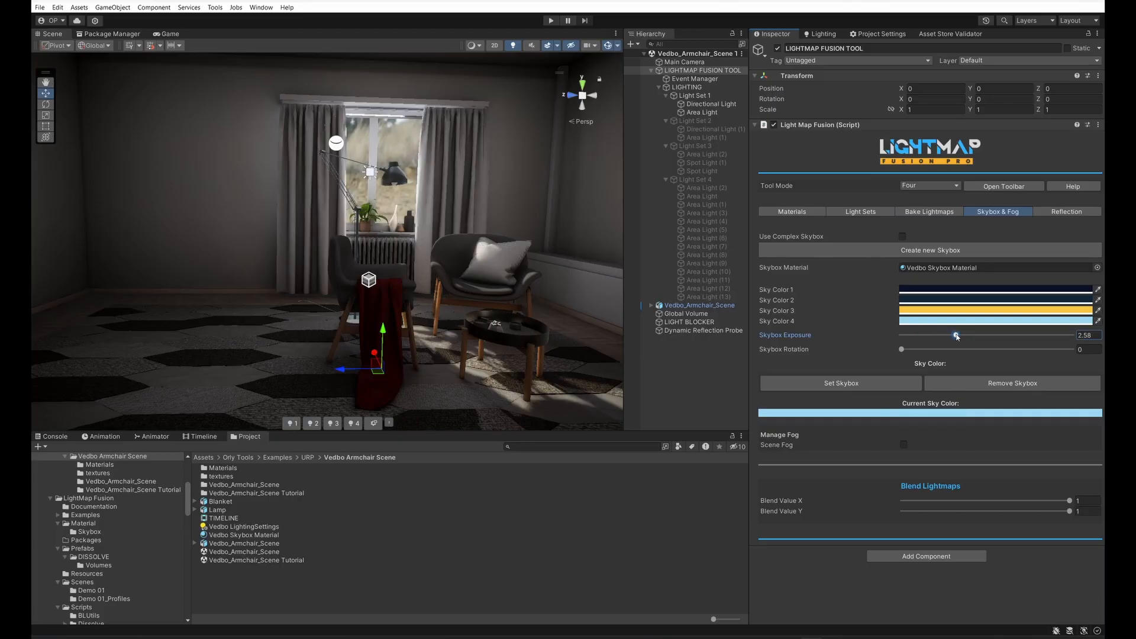
click(1096, 335)
text(1)
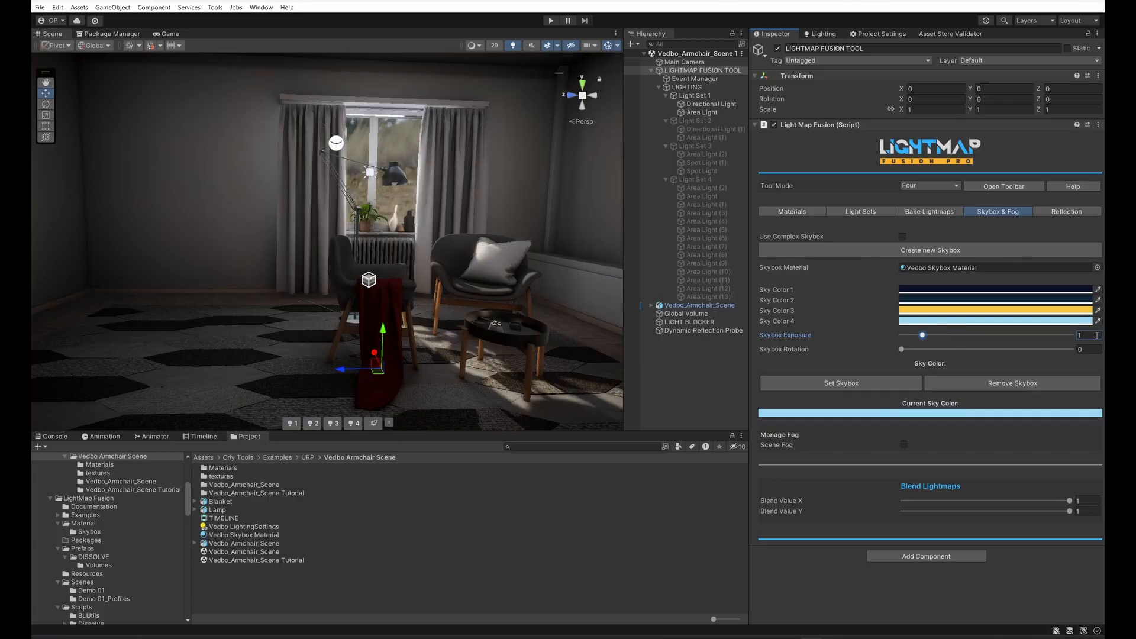
drag(917, 352, 952, 351)
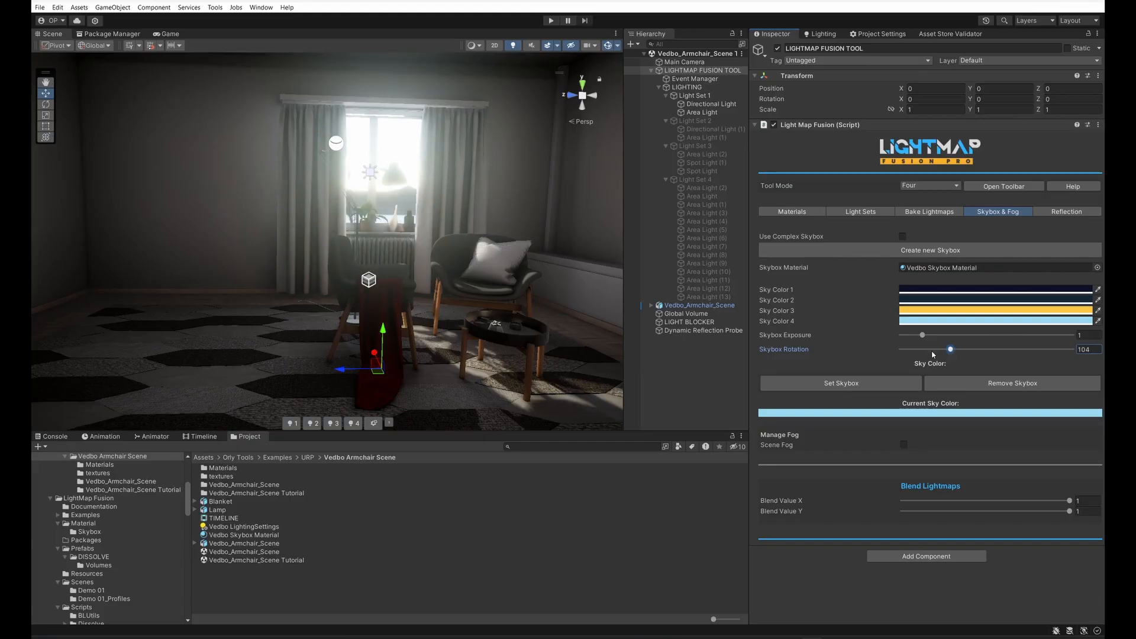
Step: Collapse the LIGHTING group and switch the Global Volume off and on to compare its post-processing effect
click(681, 384)
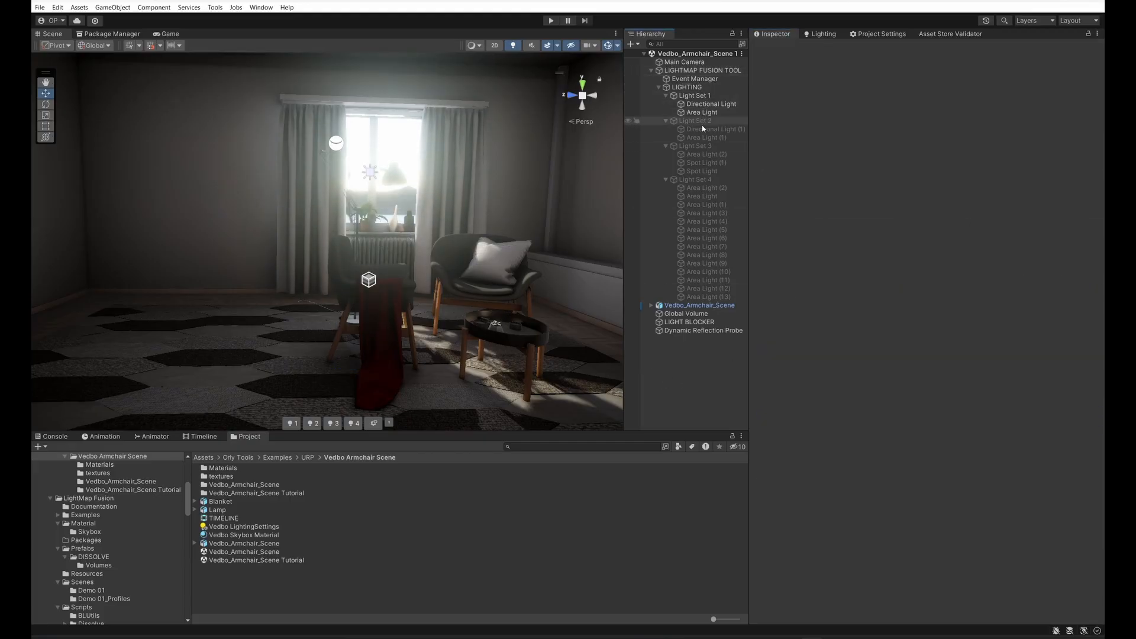
click(659, 87)
click(686, 104)
click(778, 49)
click(777, 49)
right_drag(366, 320, 386, 367)
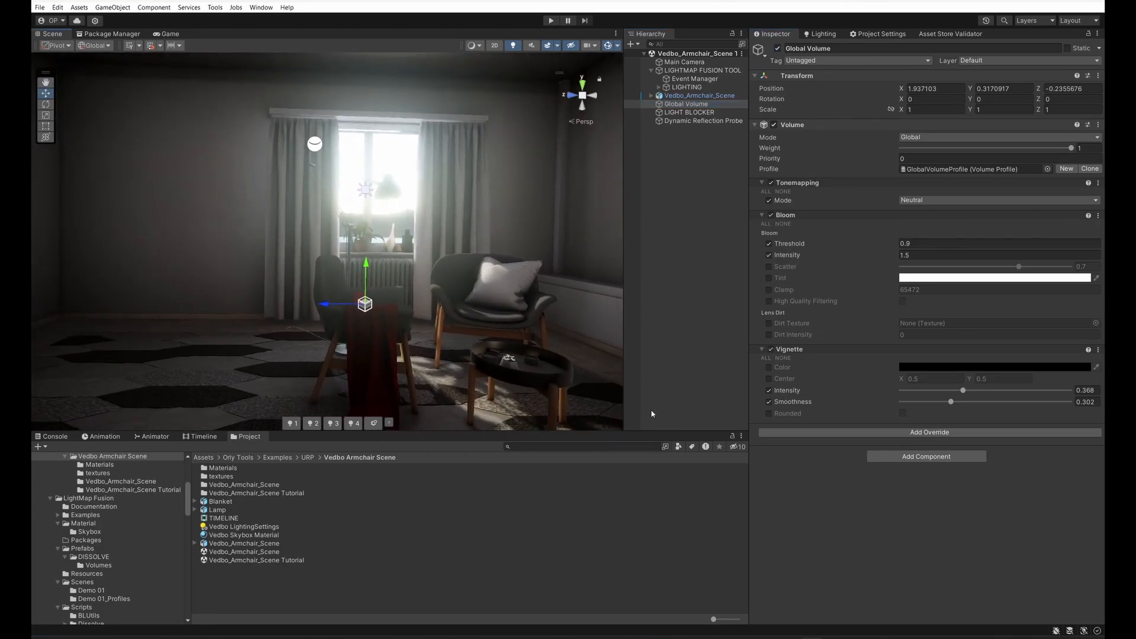
Step: Lower Blend Value X and Blend Value Y on the LIGHTMAP FUSION TOOL to 0 to preview the lightmap blending
click(702, 70)
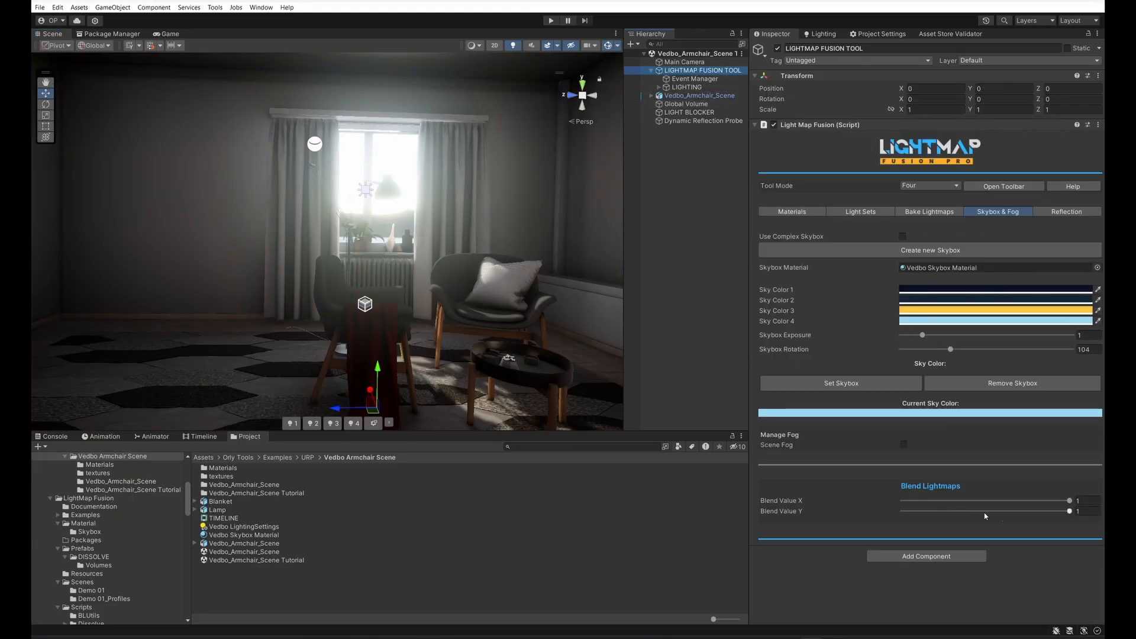
click(797, 214)
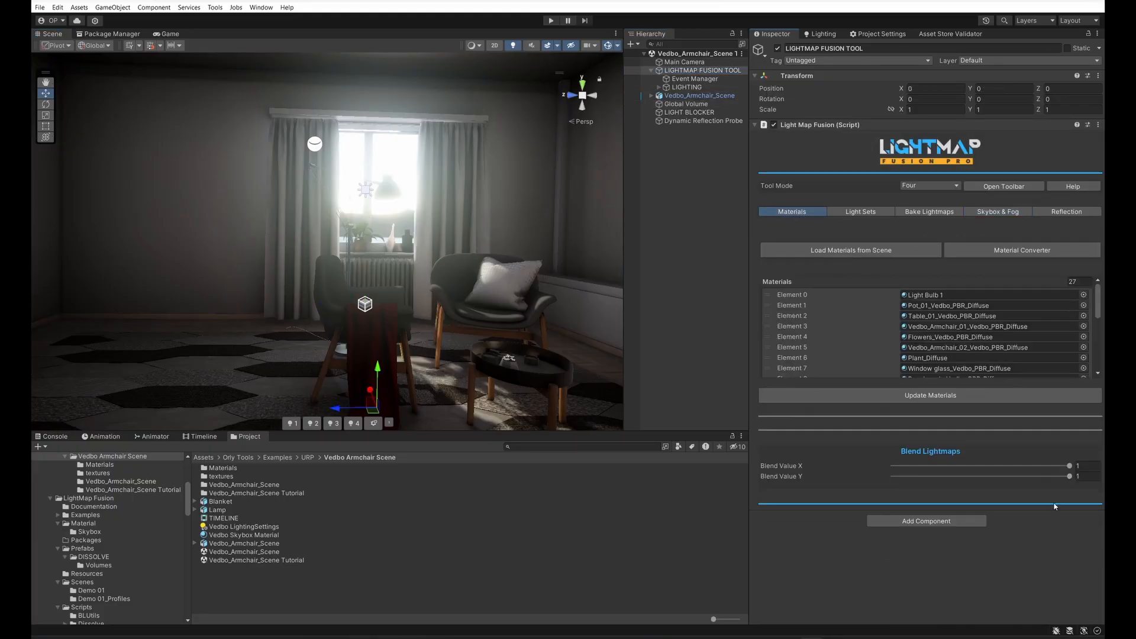
drag(1041, 467, 860, 472)
drag(1047, 482, 957, 501)
right_drag(278, 302, 316, 232)
drag(952, 465, 859, 489)
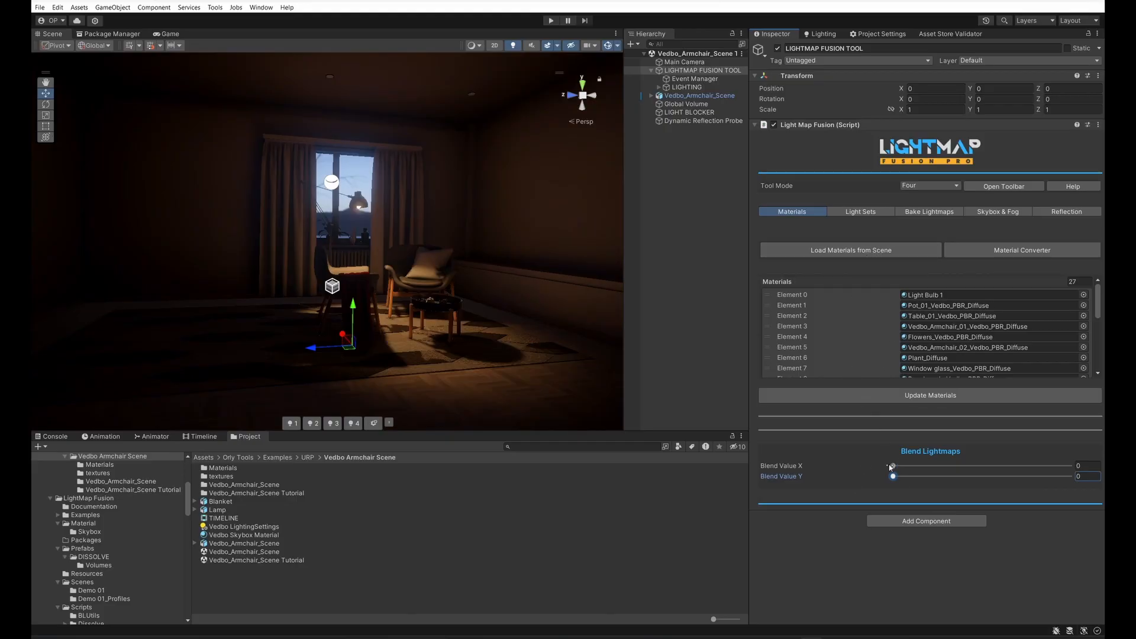
Step: Switch among Light Sets 1, 2, 3 and 4 to compare the baked lighting of each in the room
click(291, 423)
click(332, 423)
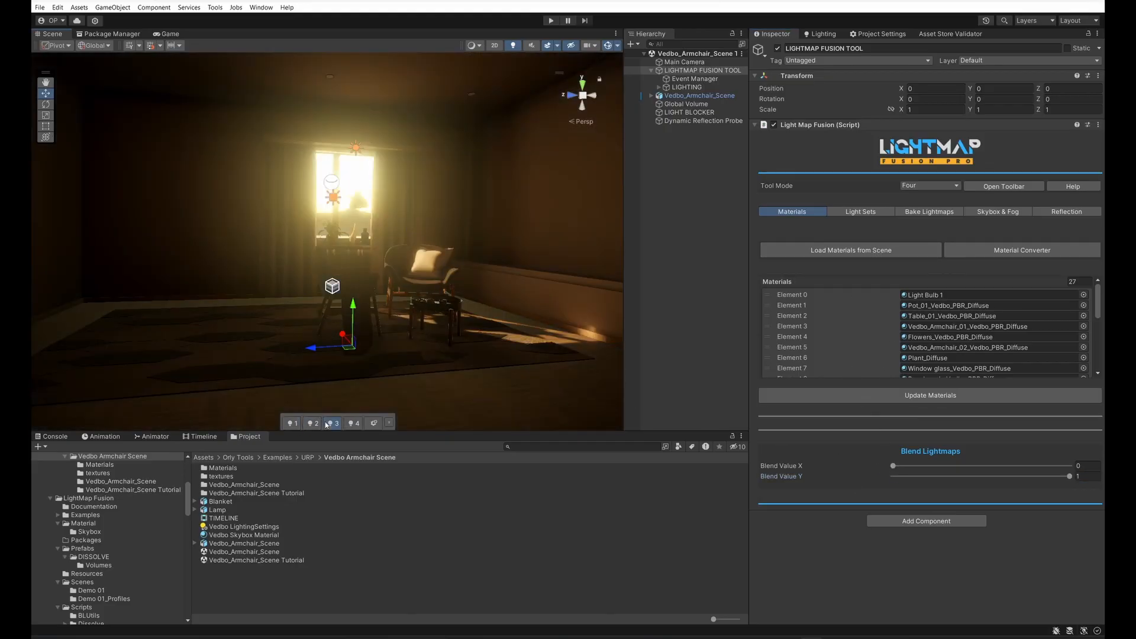
click(353, 425)
click(333, 425)
click(318, 425)
click(294, 425)
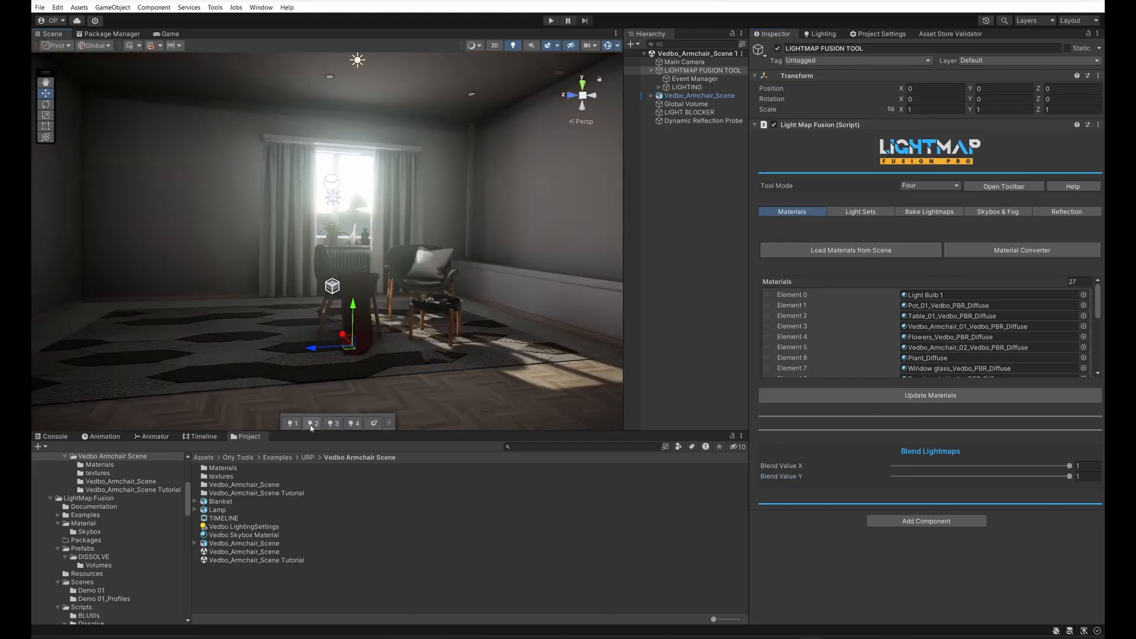
click(312, 425)
Step: Close and reopen the light set toolbar in the Scene view, and activate Light Set 4
click(1009, 190)
click(880, 559)
click(389, 423)
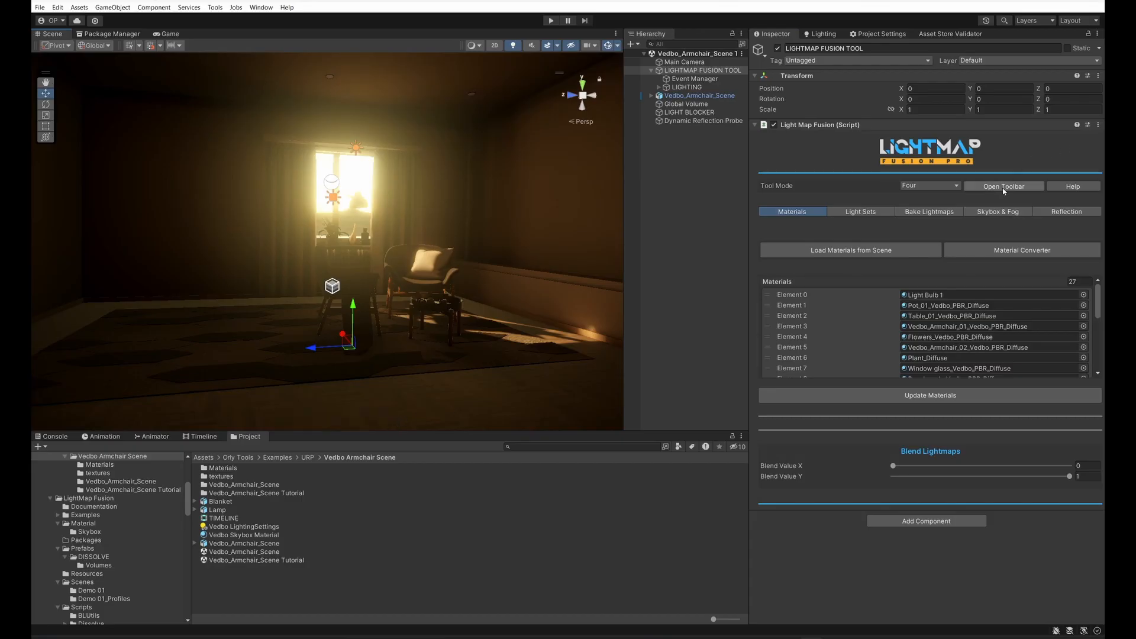
click(1003, 186)
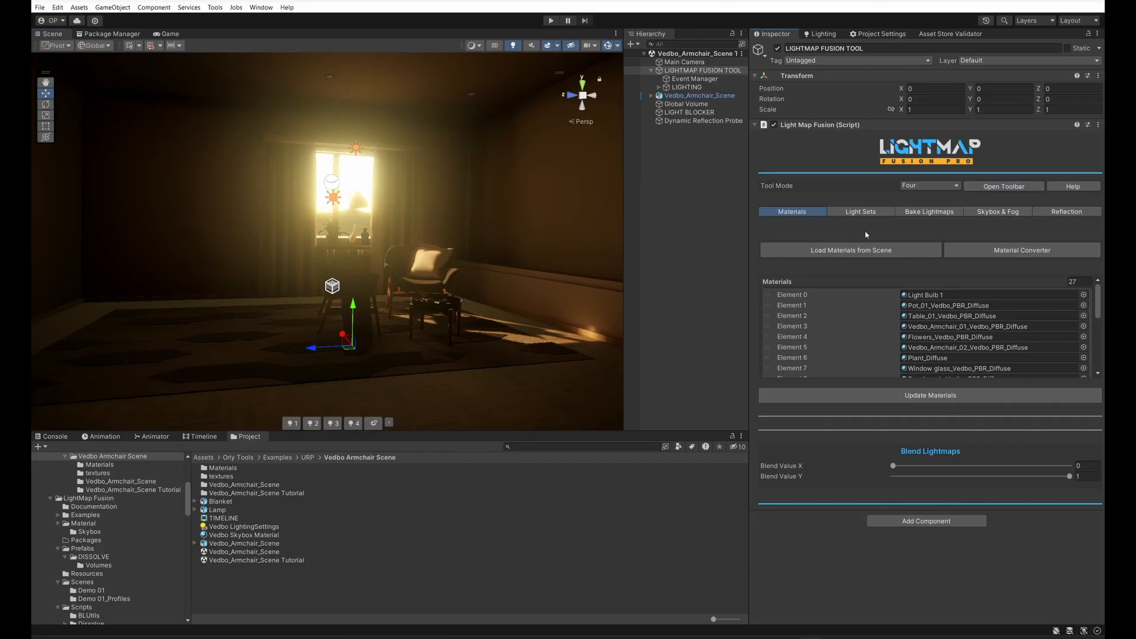
click(354, 424)
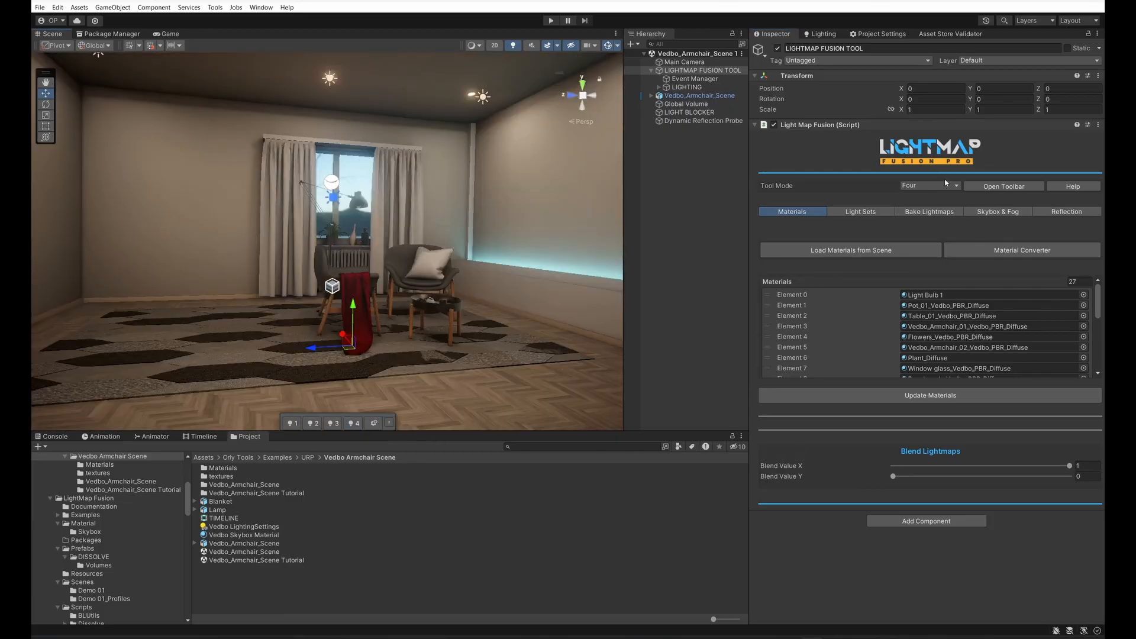
Step: In the Skybox & Fog settings, darken Sky Color 2 to the near-black blue 010102
click(999, 212)
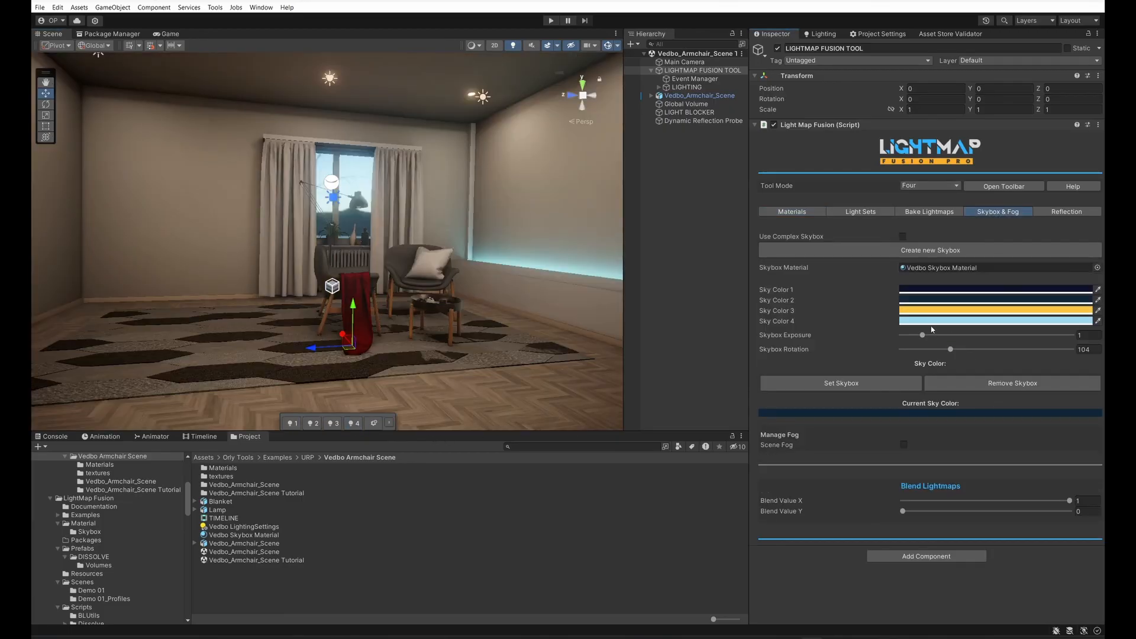
click(935, 290)
drag(1016, 395, 1035, 410)
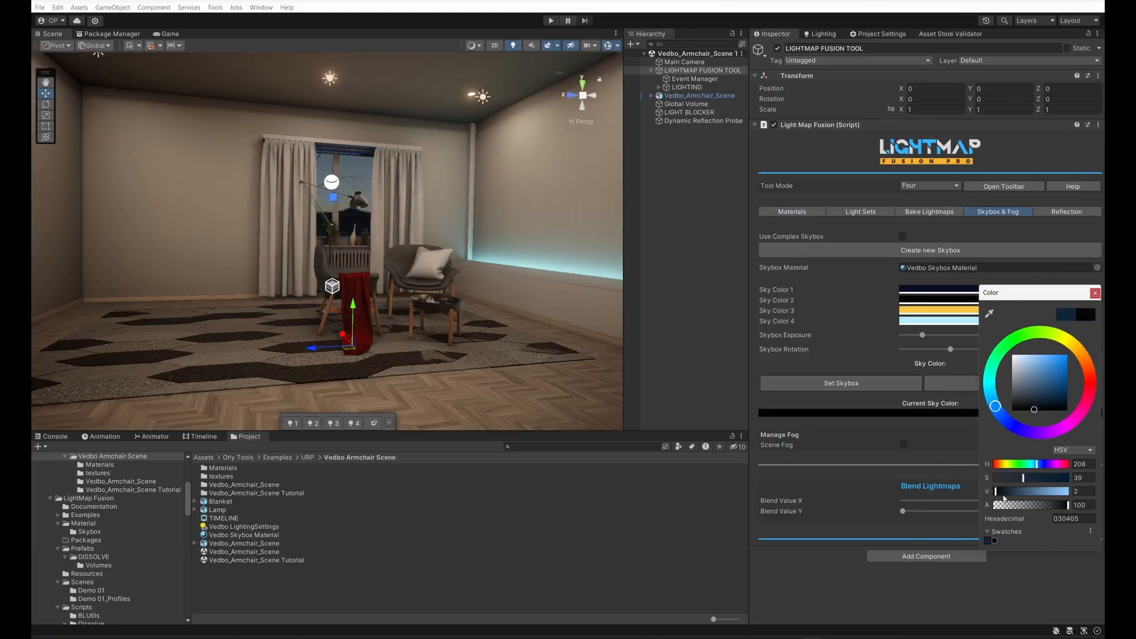
drag(1024, 479, 1061, 482)
drag(996, 406, 1002, 417)
drag(995, 499, 994, 497)
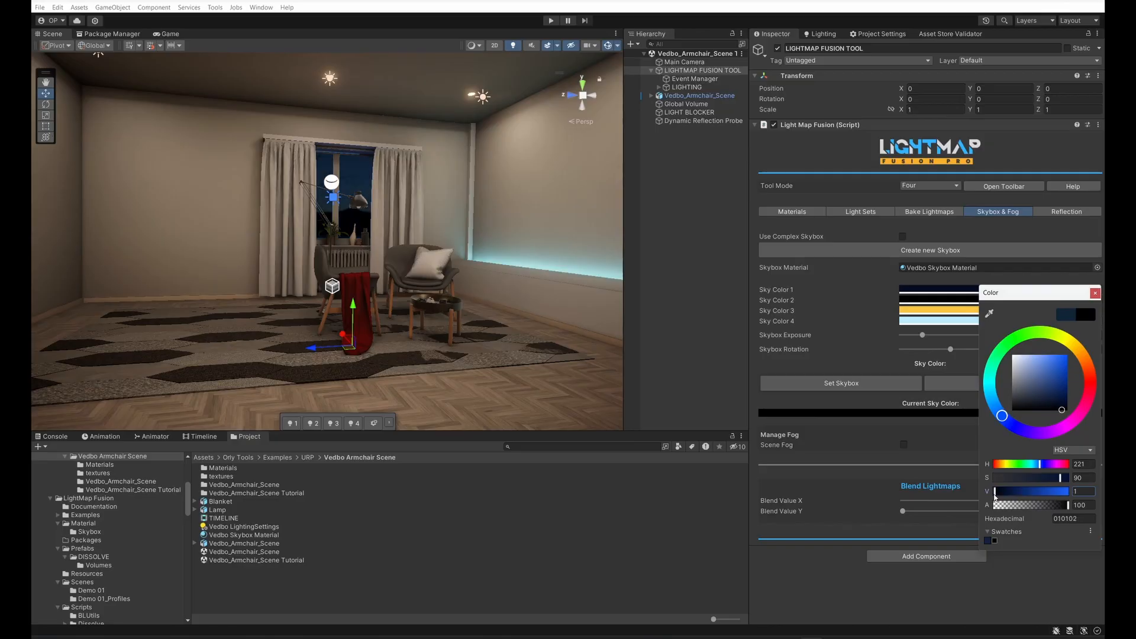
click(1096, 295)
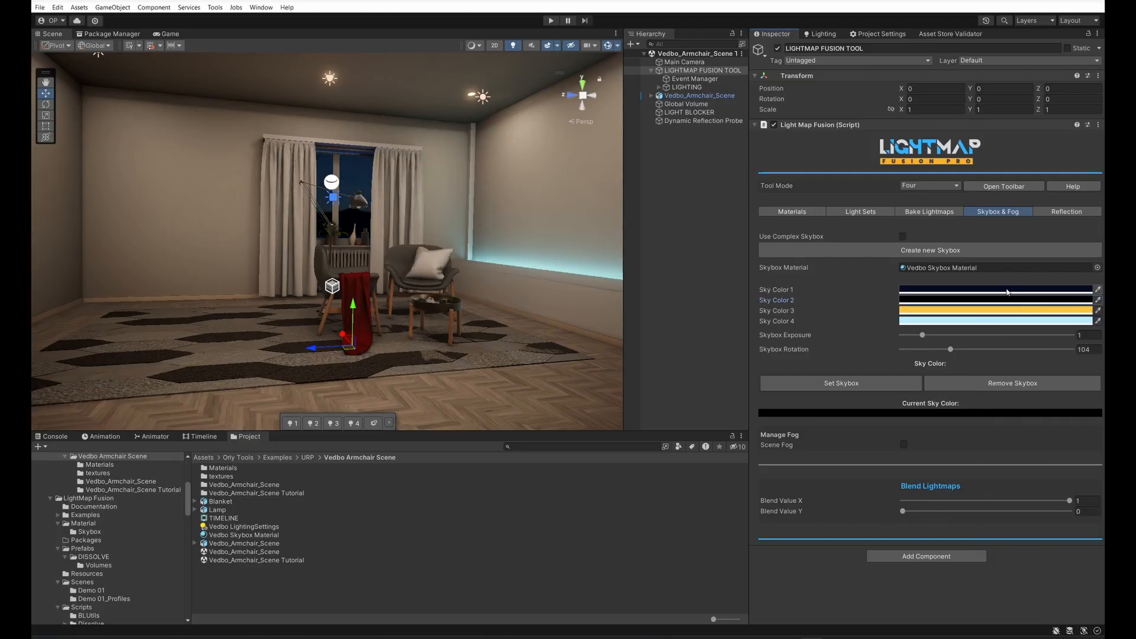
Step: Activate Light Set 3 and darken Sky Color 1 to the near-black blue 010103
click(338, 424)
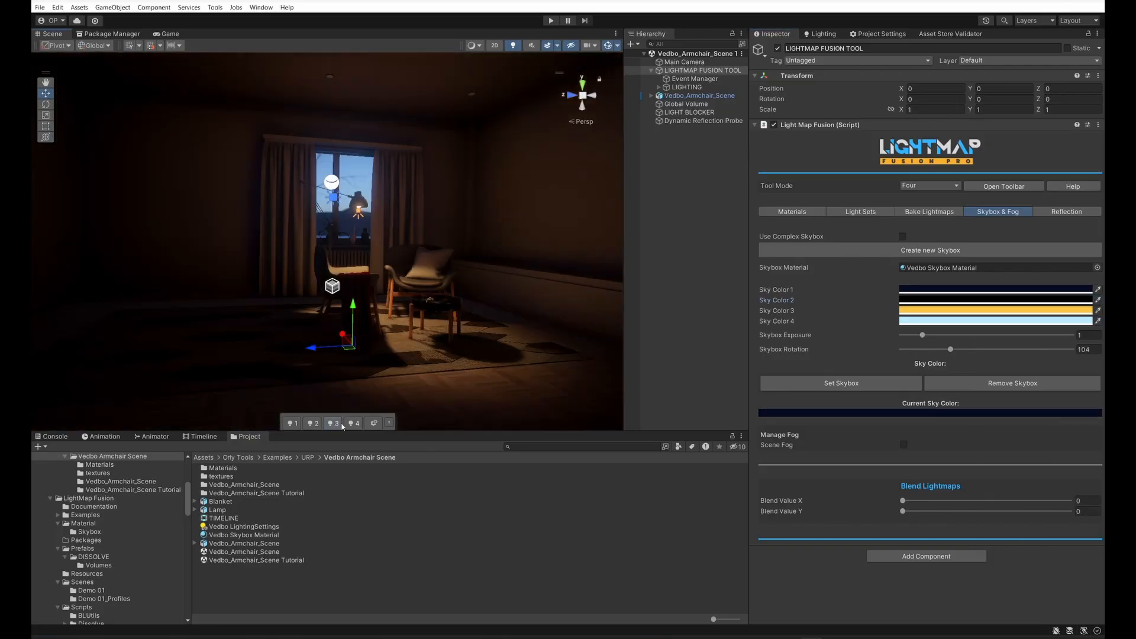
click(995, 307)
drag(1055, 396, 1062, 401)
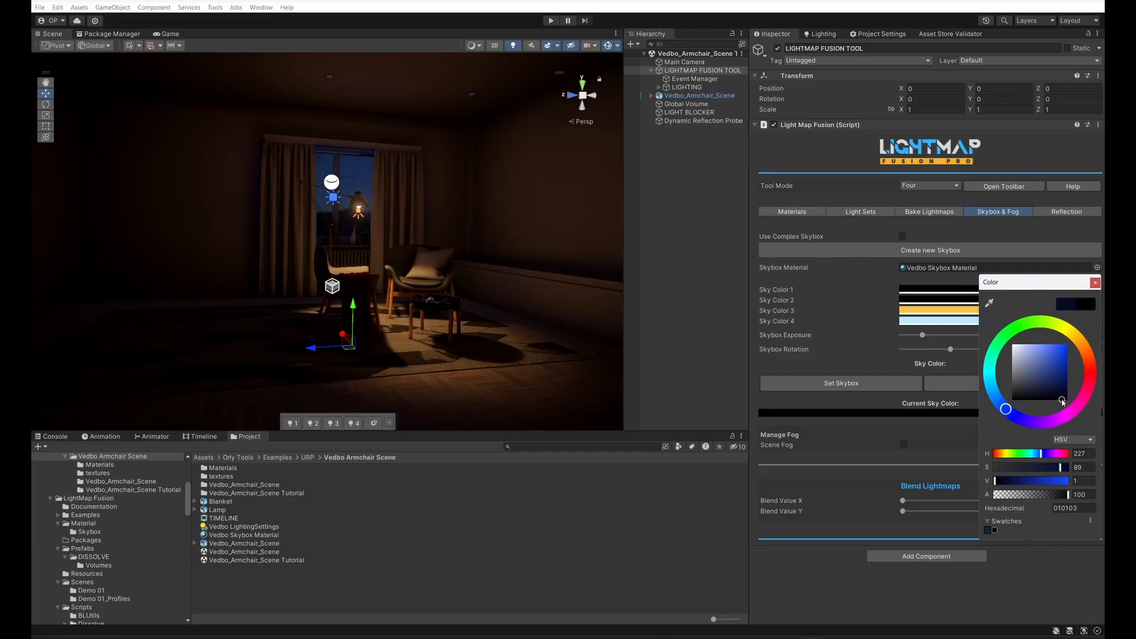
click(1095, 283)
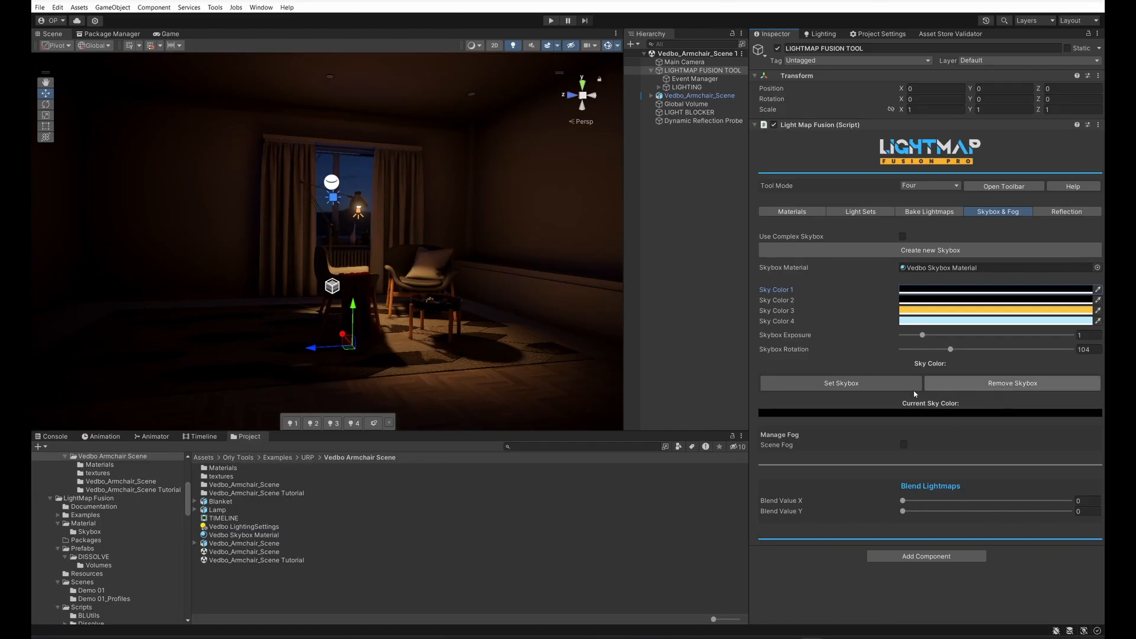
Step: Change Sky Color 3 to the dark orange 723917 while Blend Value Y is raised to 1, and raise Blend Value X to 1
drag(957, 507, 1070, 512)
click(975, 412)
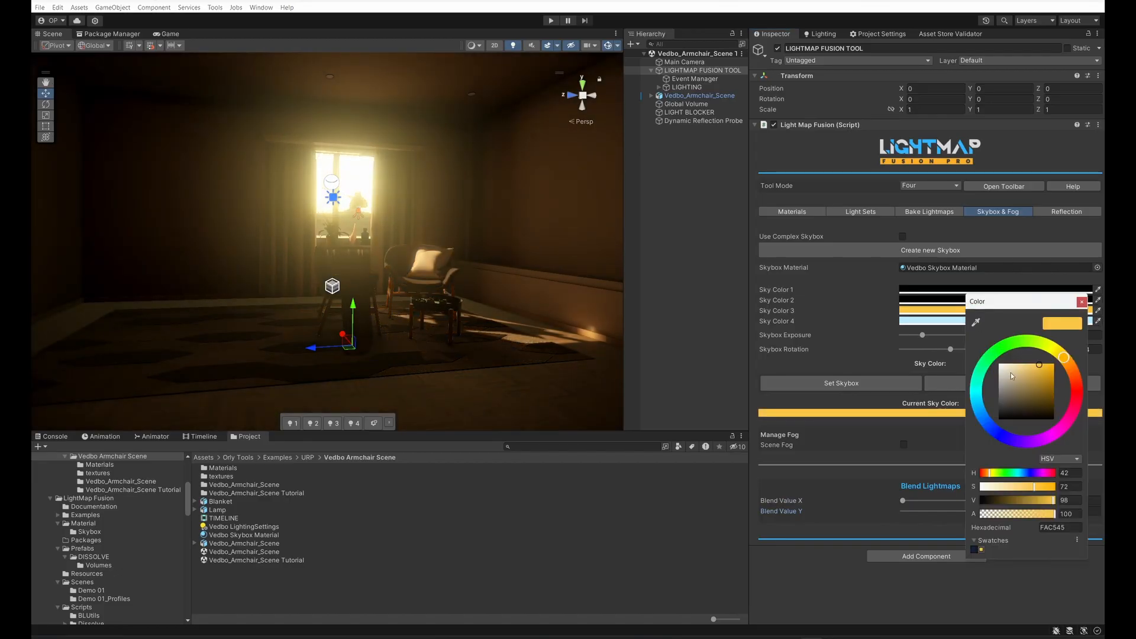
drag(1063, 364, 1038, 401)
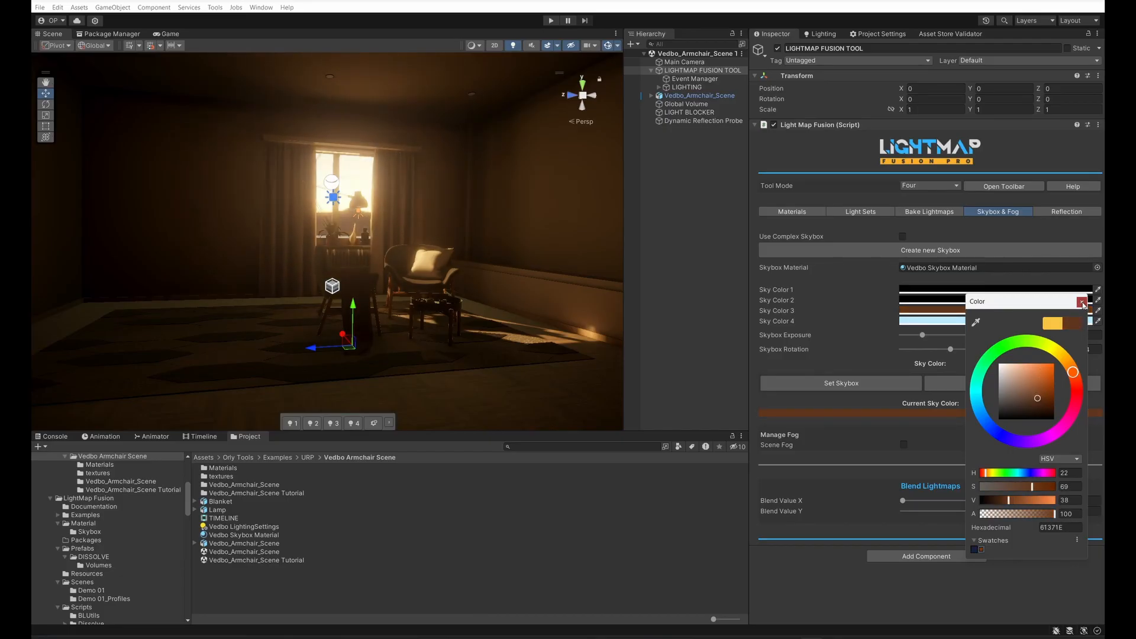
drag(1038, 398, 1044, 393)
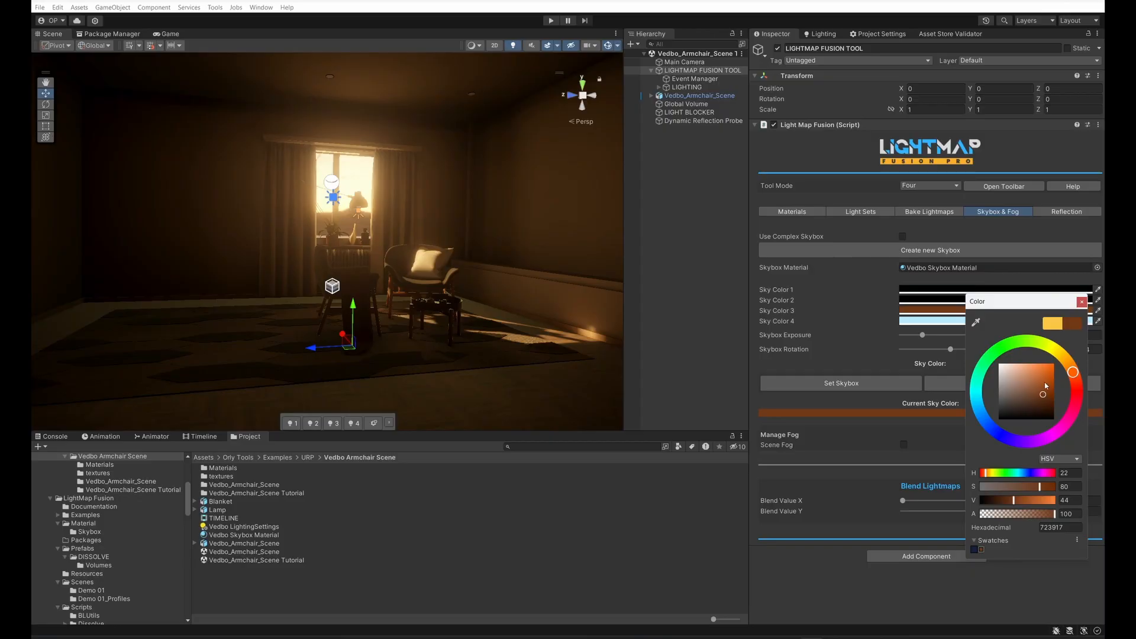
click(1082, 302)
drag(902, 501, 1081, 531)
Step: Deselect the LIGHTMAP FUSION TOOL and open the Timeline window
click(471, 573)
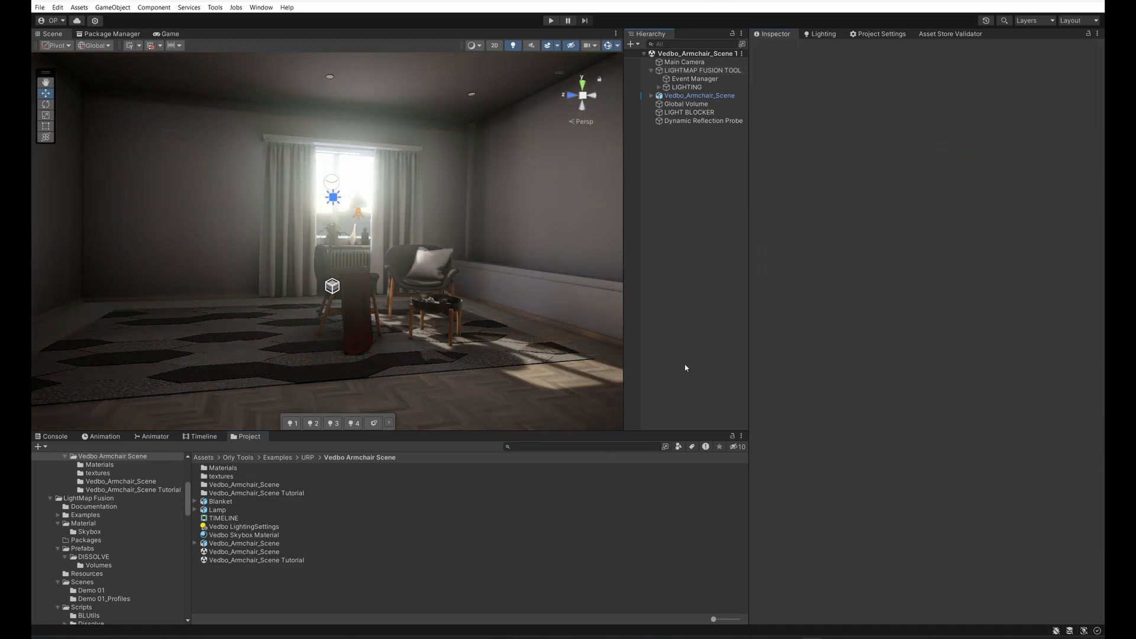
right_click(243, 603)
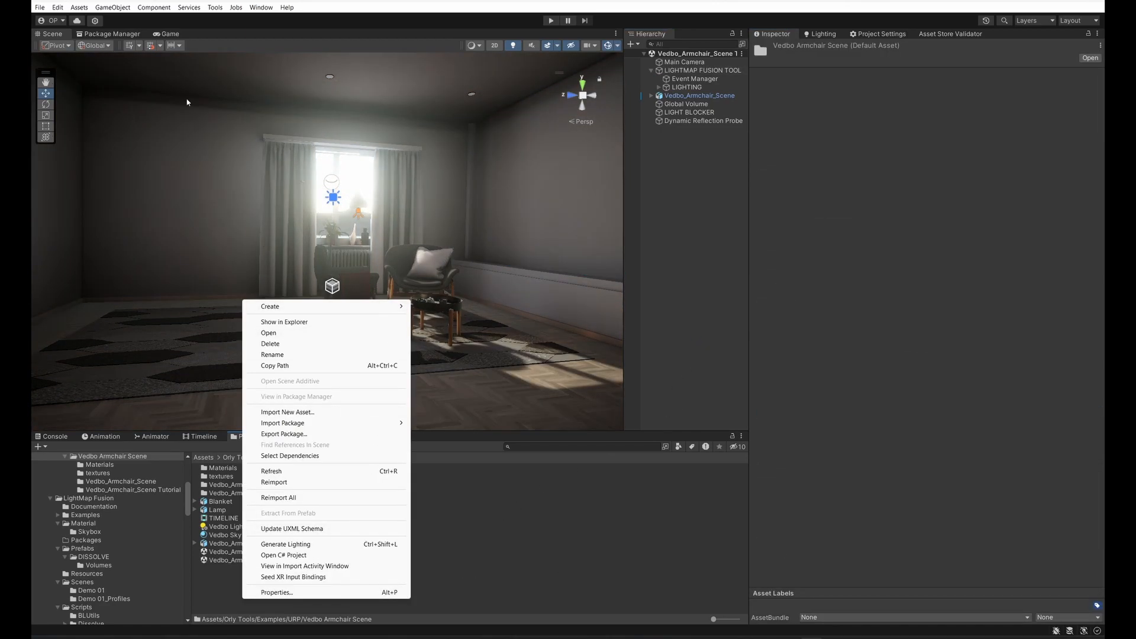
click(261, 7)
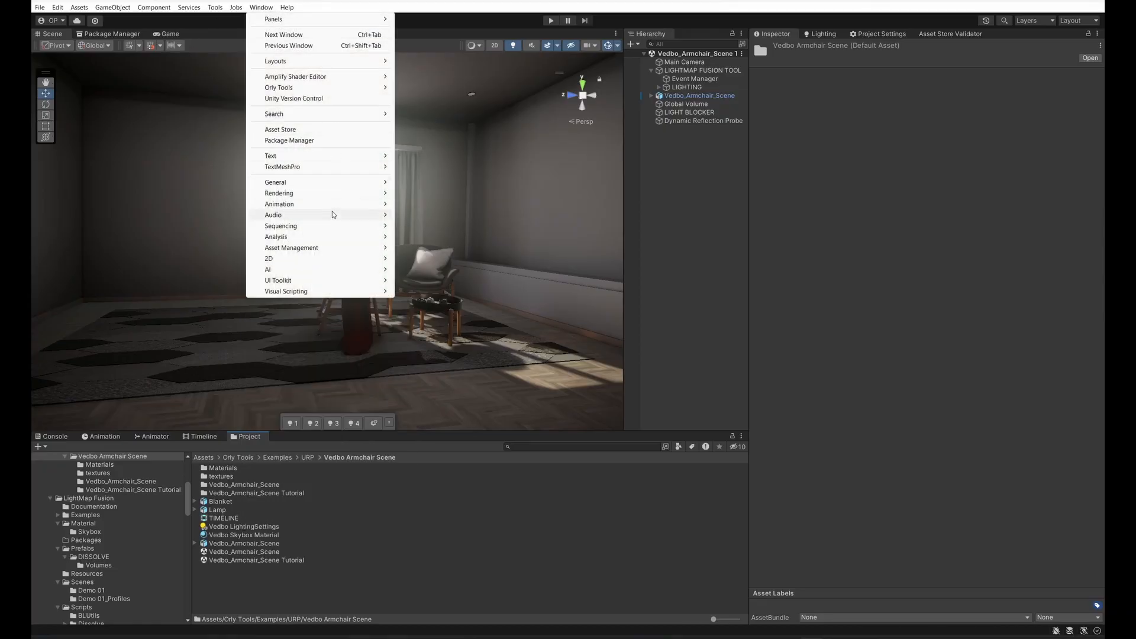
mouse_move(333, 227)
click(445, 227)
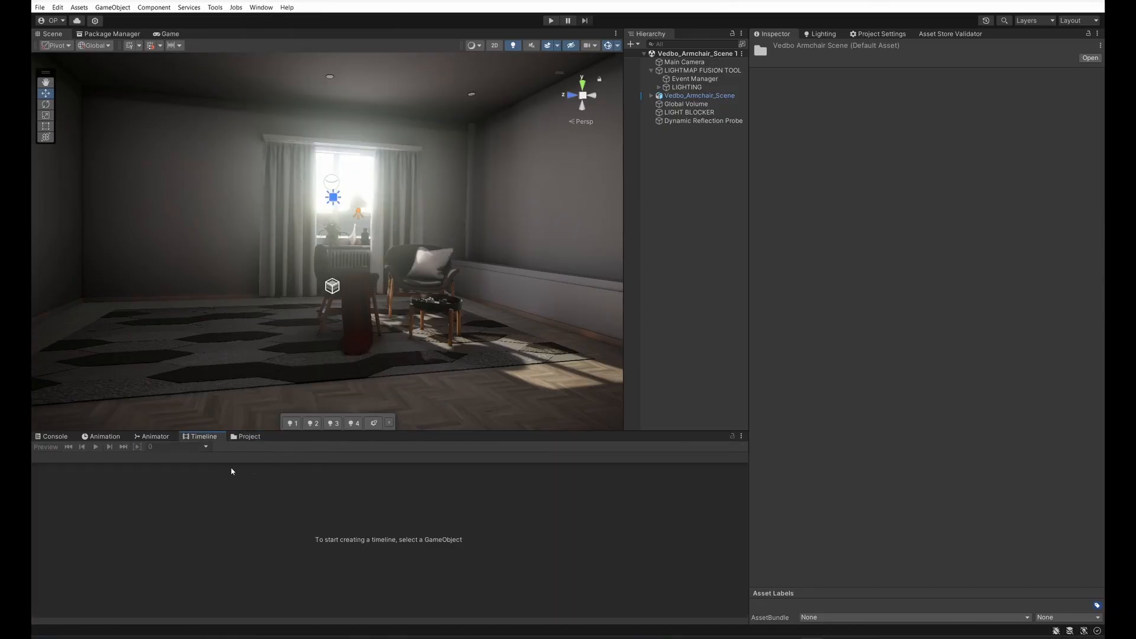
Step: Create a Timeline asset in the Vedbo Armchair Scene folder, add it to the scene hierarchy and show it in the Timeline window
click(247, 437)
right_click(246, 607)
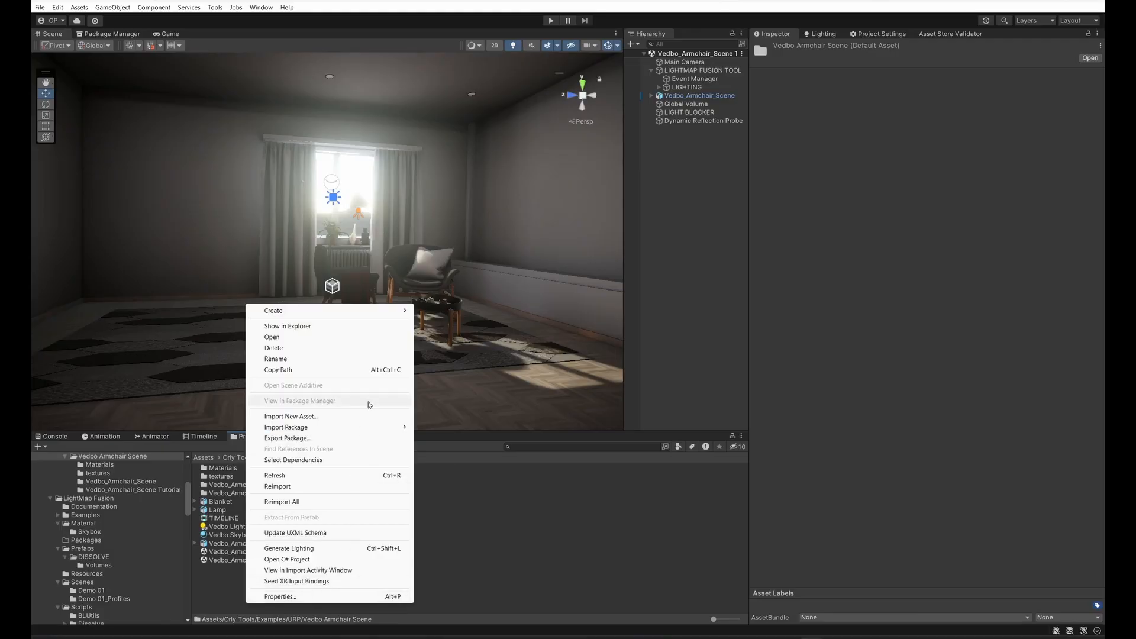
mouse_move(393, 312)
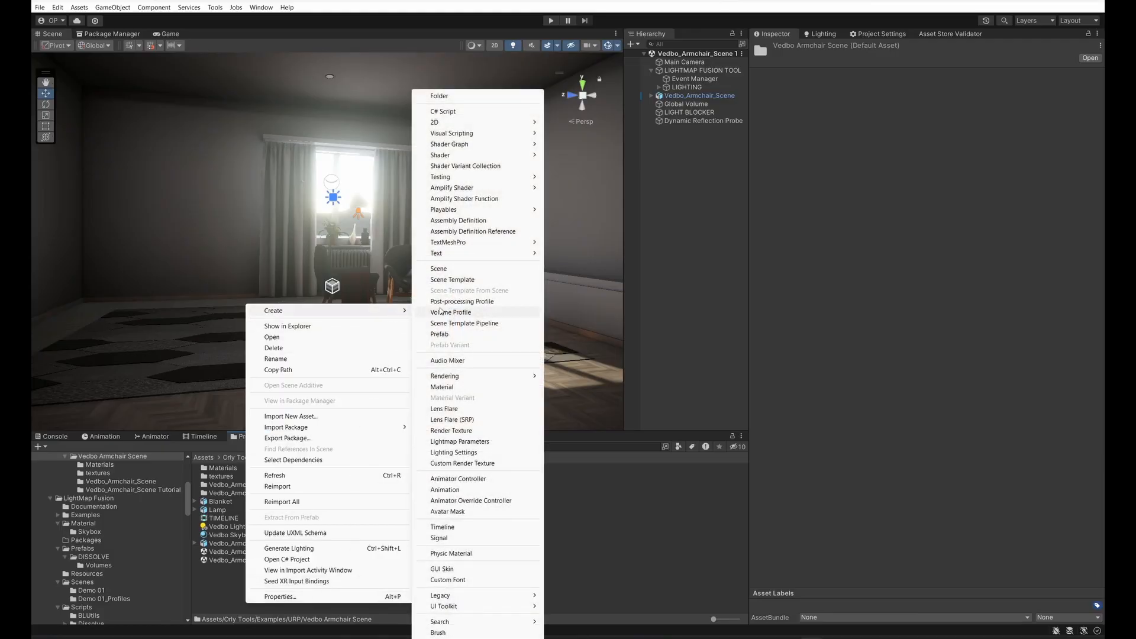
click(468, 527)
key(Return)
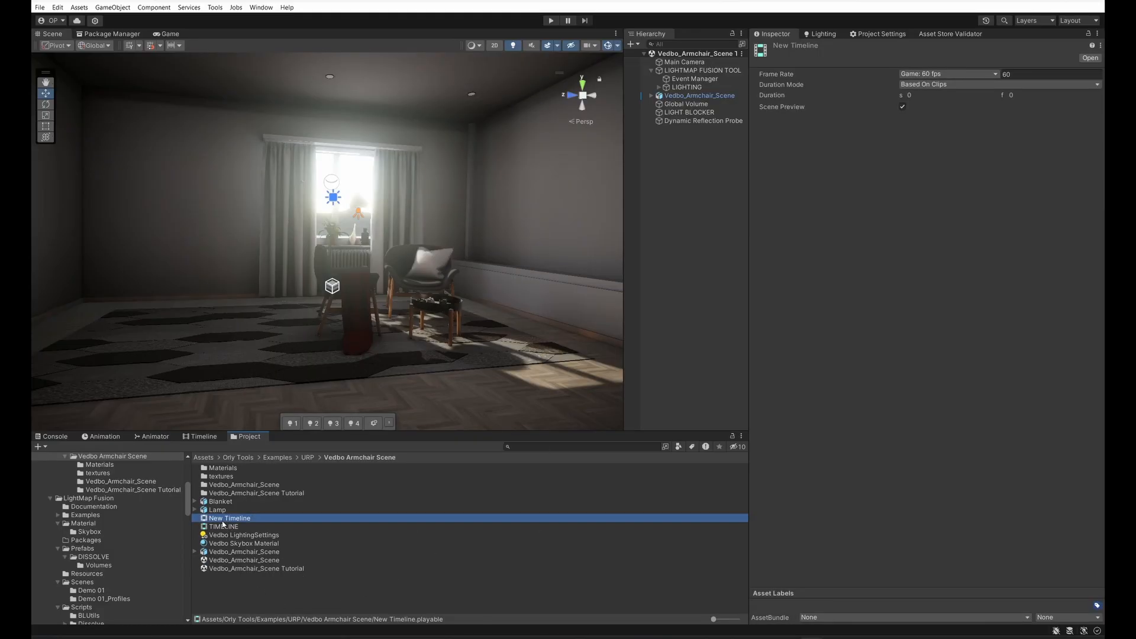
drag(239, 519, 697, 182)
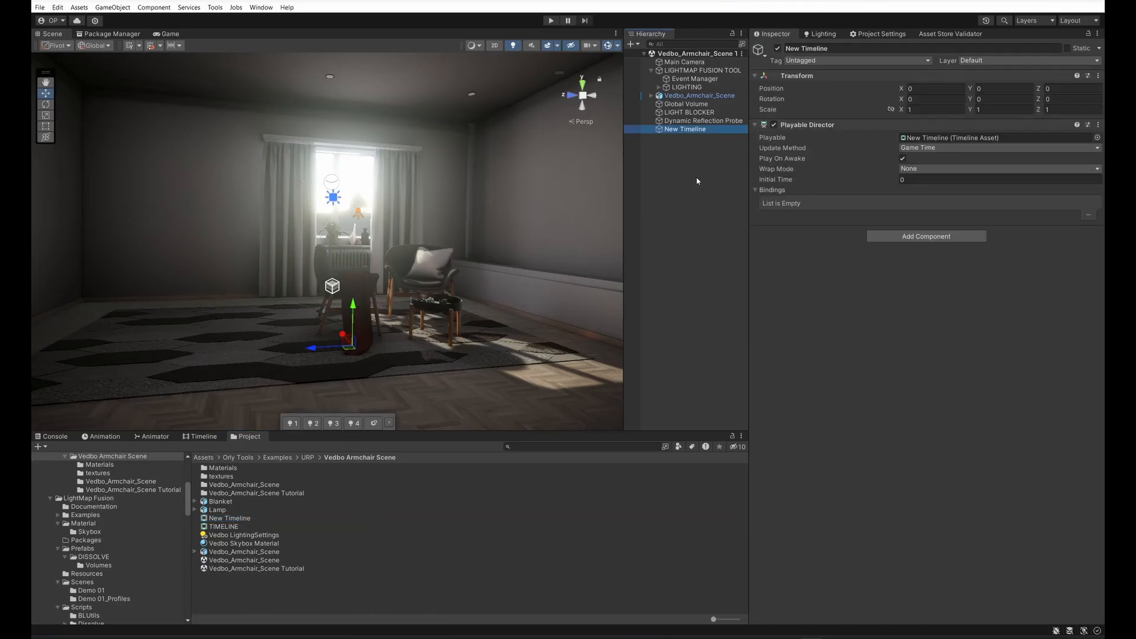
click(201, 437)
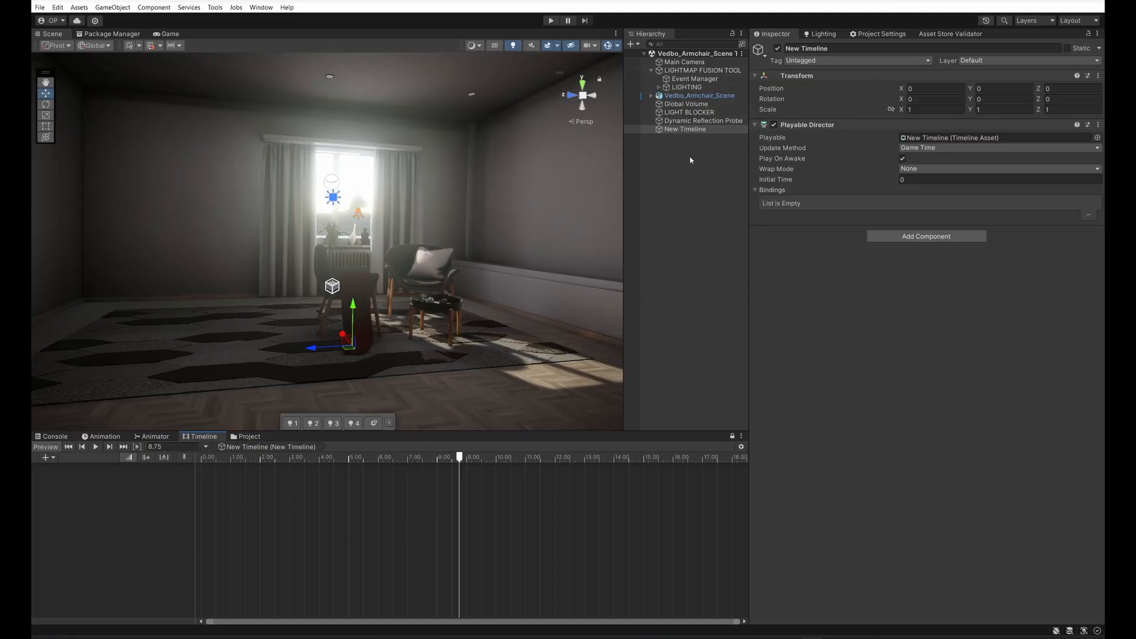
Step: Try adding a Lightmap Fusion Control Track bound to LIGHTMAP FUSION TOOL, and delete that track
right_click(108, 493)
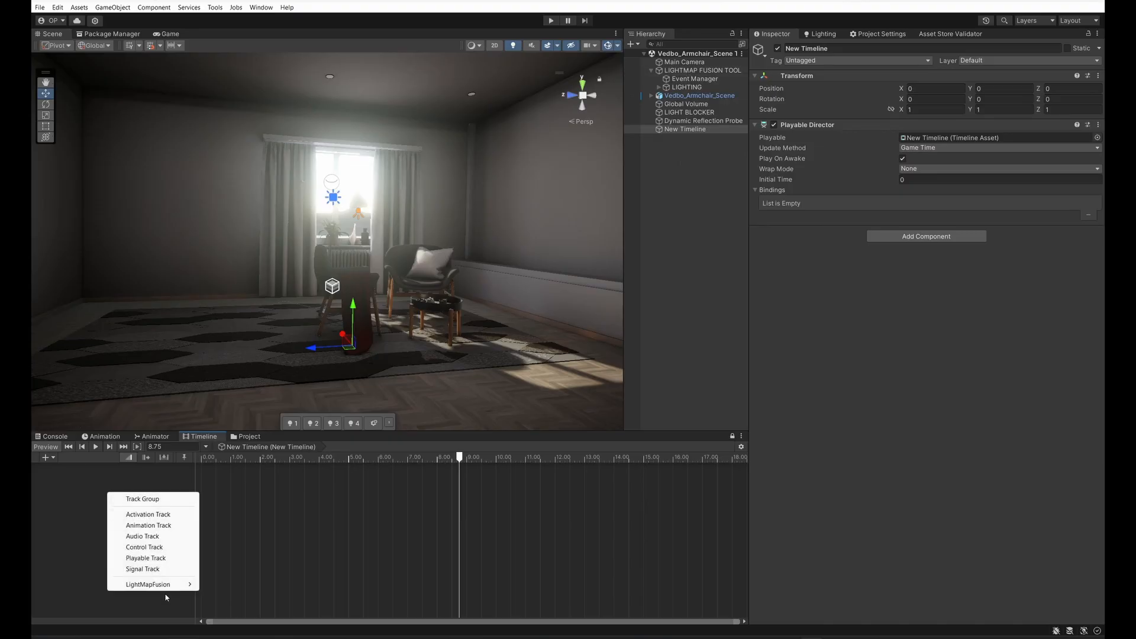
mouse_move(175, 586)
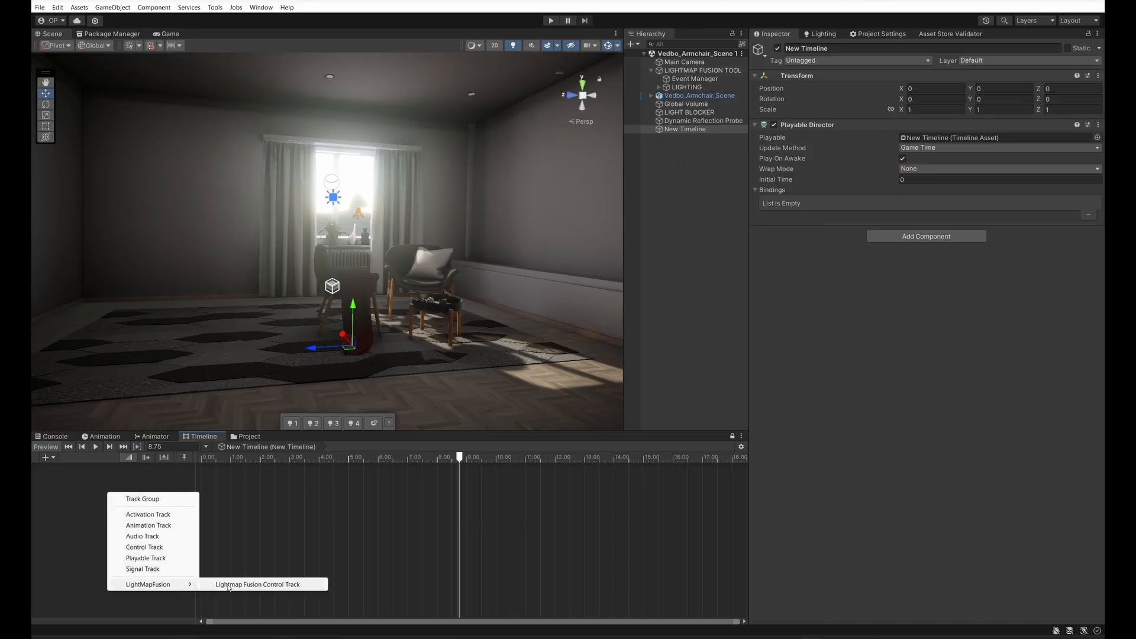
click(267, 587)
drag(82, 480, 136, 477)
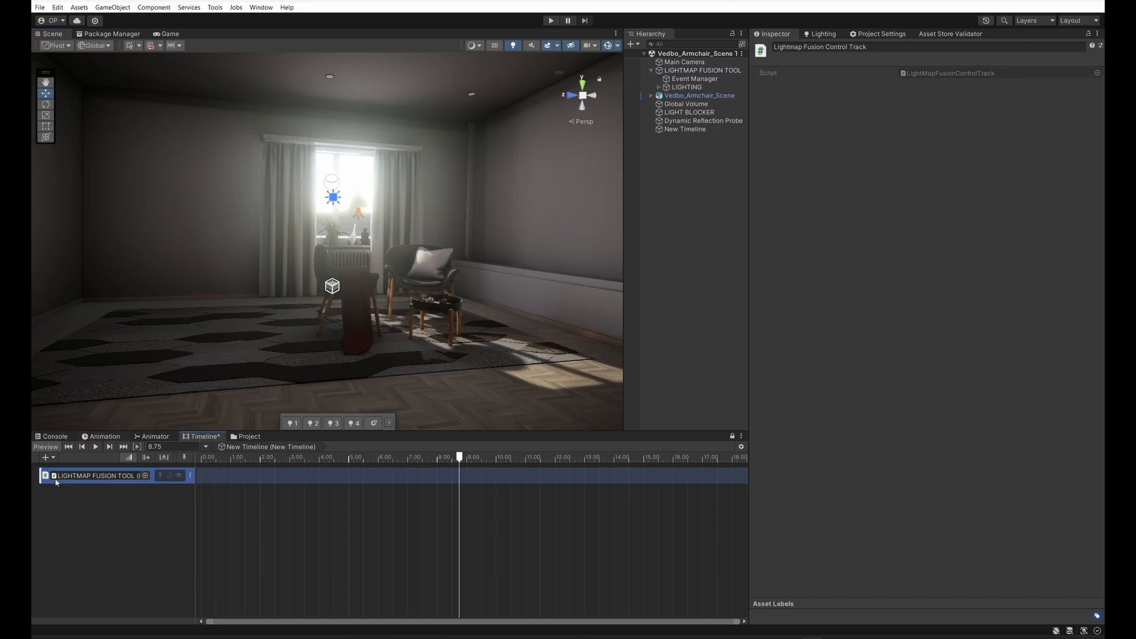
key(Delete)
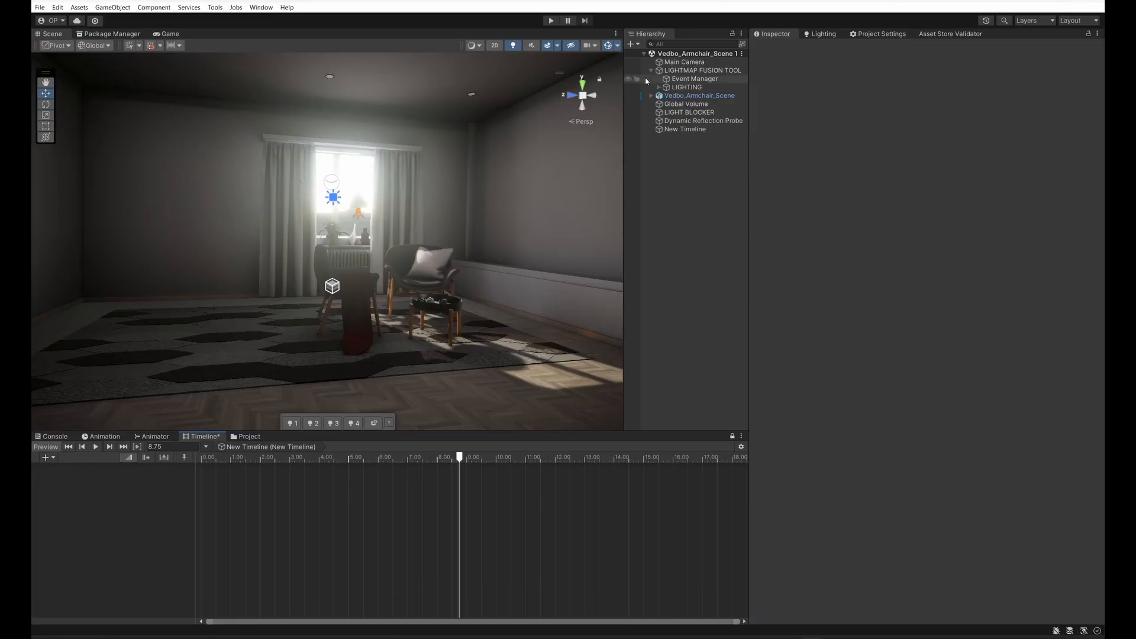
Step: Add a Lightmap Fusion Control Track for the LIGHTMAP FUSION TOOL object and move the playhead to about 2.33 s
right_click(151, 501)
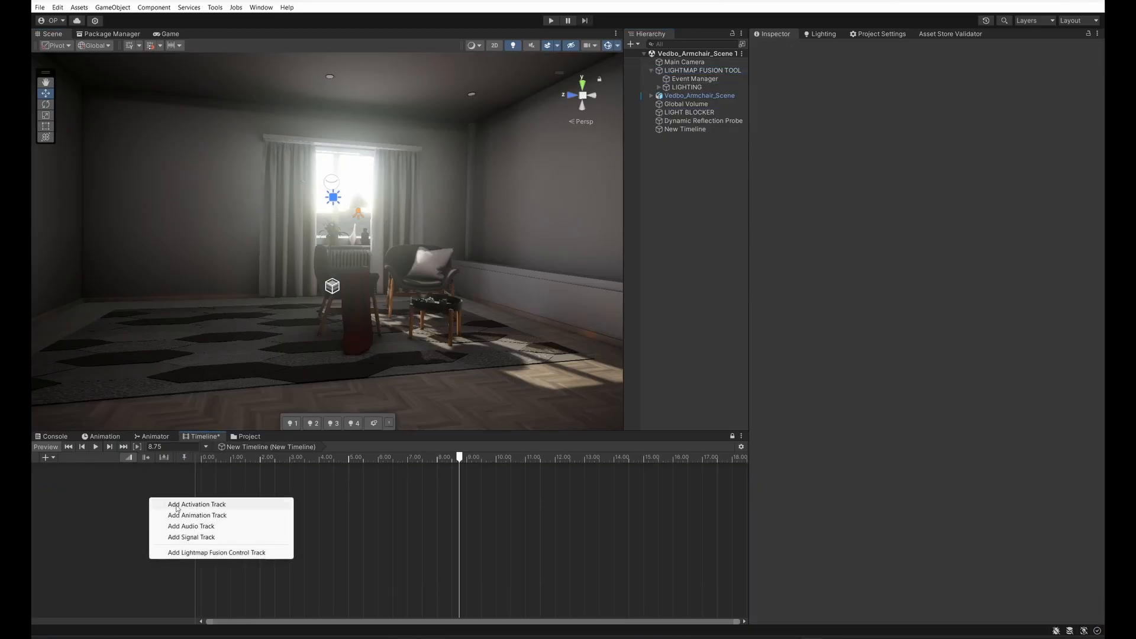
click(197, 554)
click(269, 458)
Step: Add a Lightmap Fusion Control Clip starting at 0 s and set its Blend Value X to 1
right_click(232, 481)
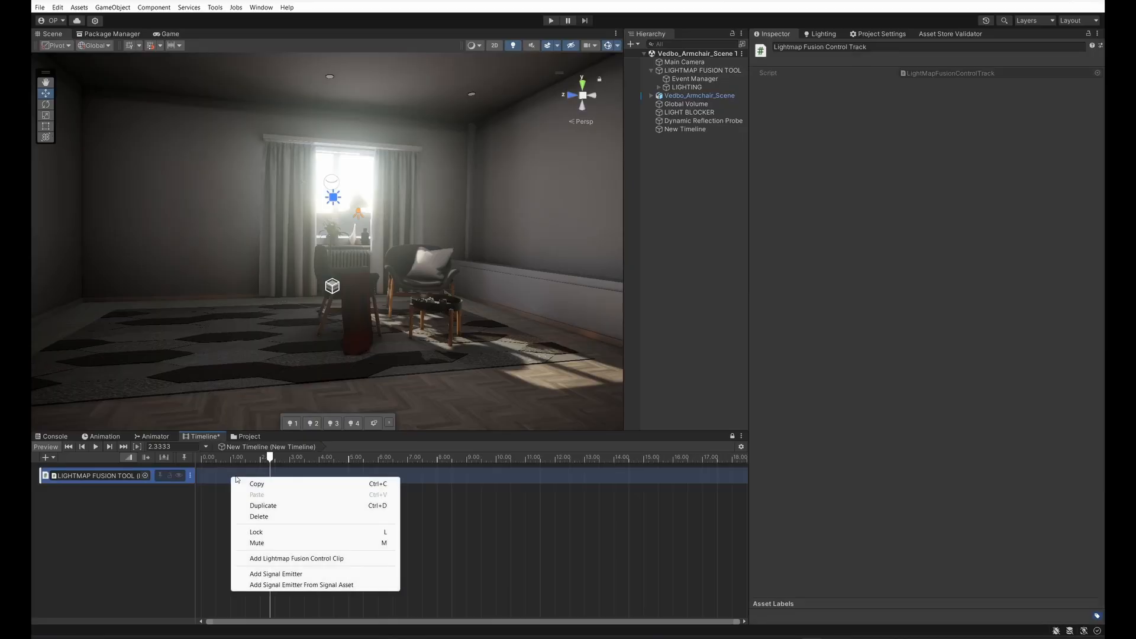
click(271, 559)
drag(285, 479, 256, 483)
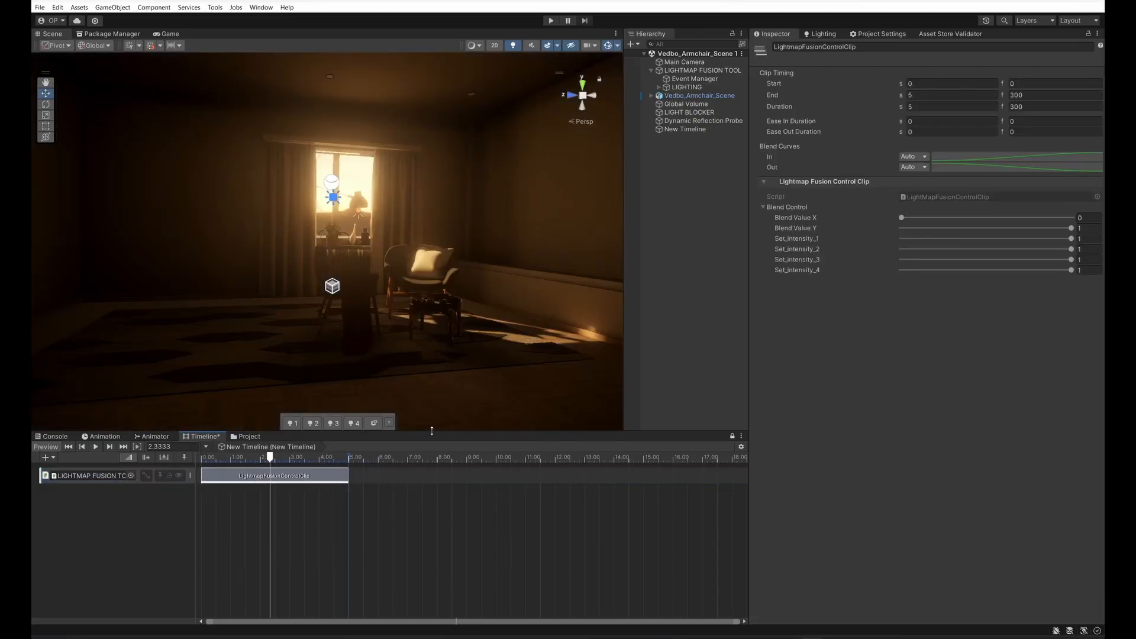
drag(902, 218, 1072, 218)
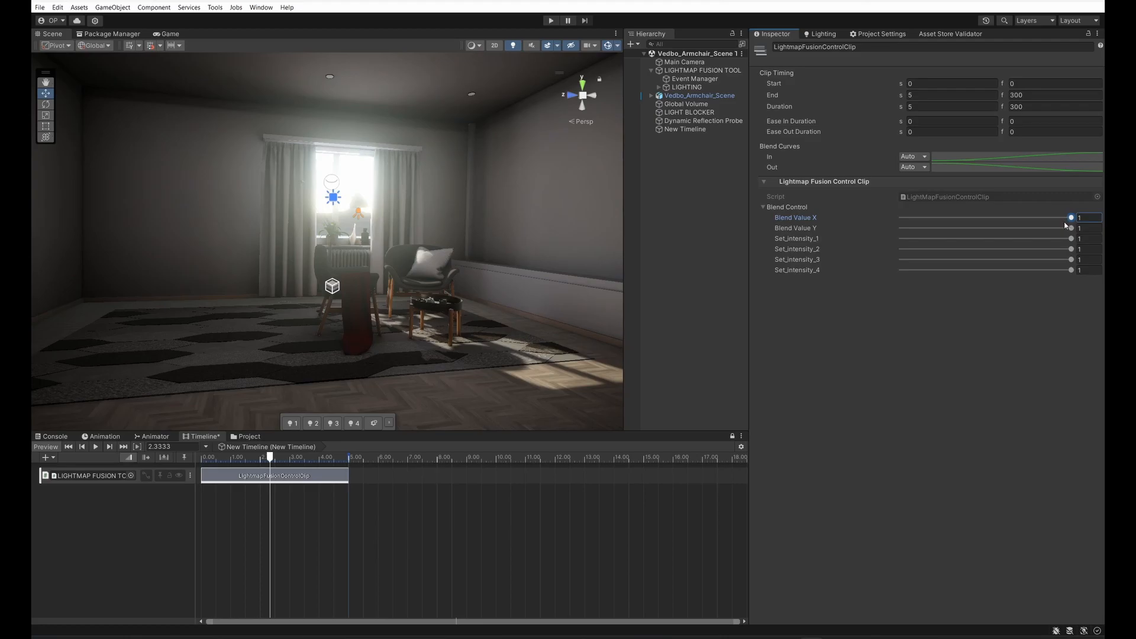
Step: Add a second Lightmap Fusion Control Clip to the track and move it to overlap the end of the first clip
right_click(413, 482)
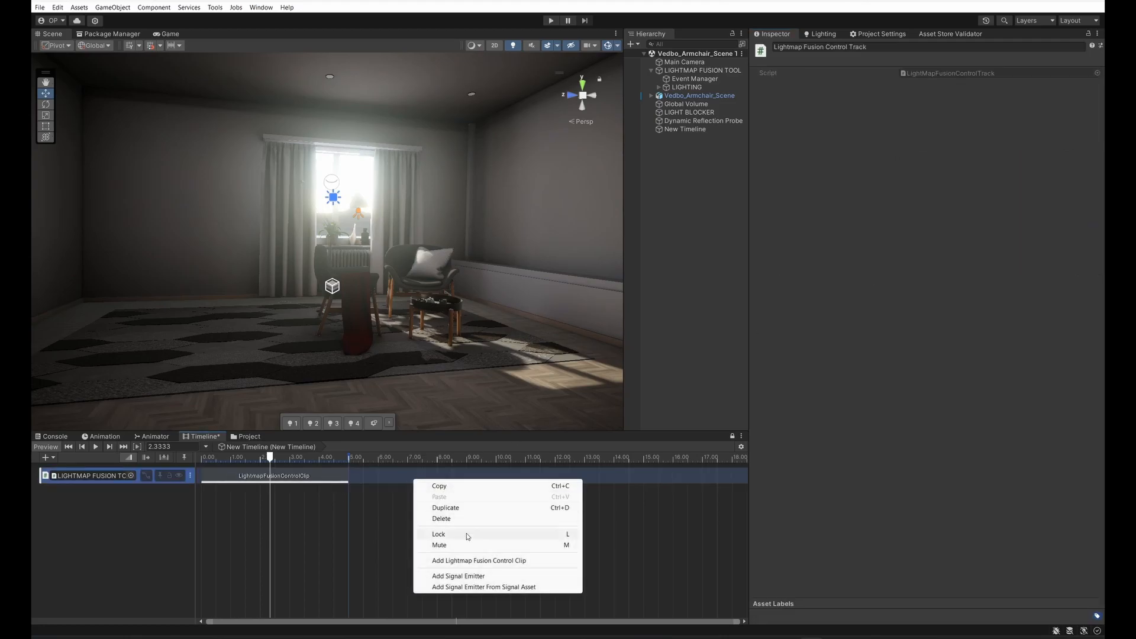
click(487, 561)
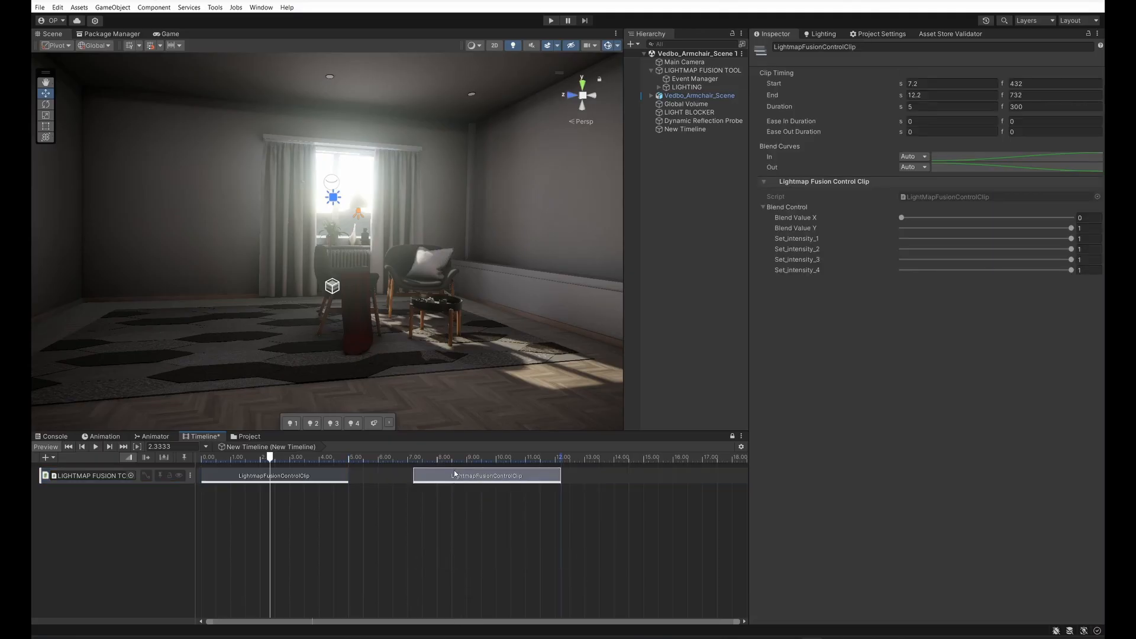
click(476, 457)
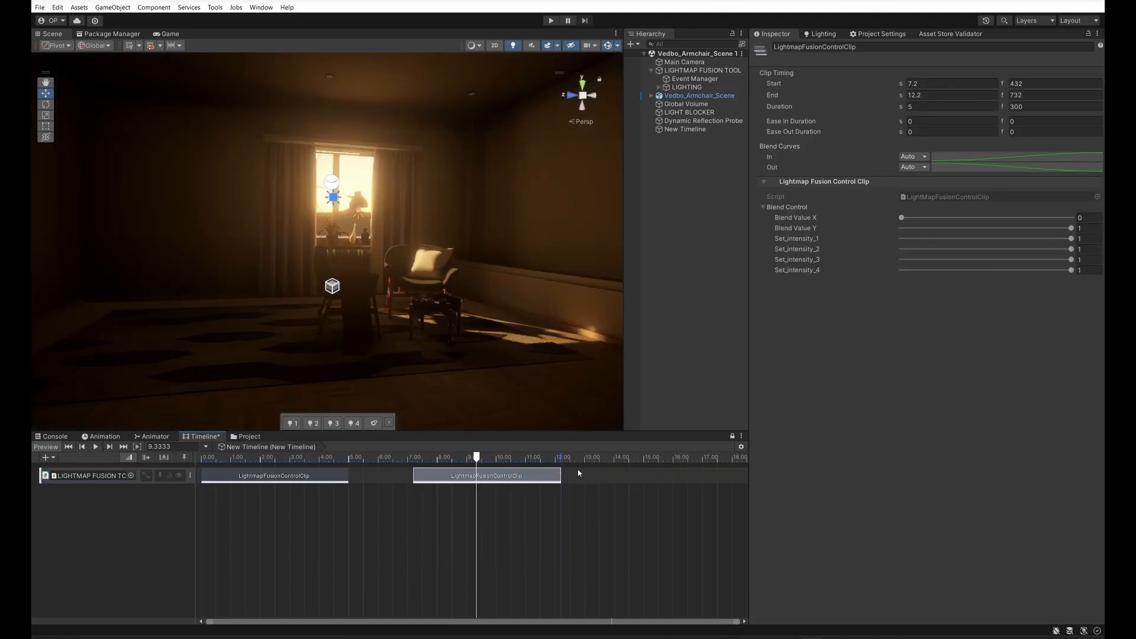
drag(515, 478, 390, 484)
Step: Add a third control clip with Blend Value X and Blend Value Y at 0, and overlap it with the end of the second clip
right_click(506, 474)
click(403, 472)
key(ctrl+d)
drag(497, 478, 521, 459)
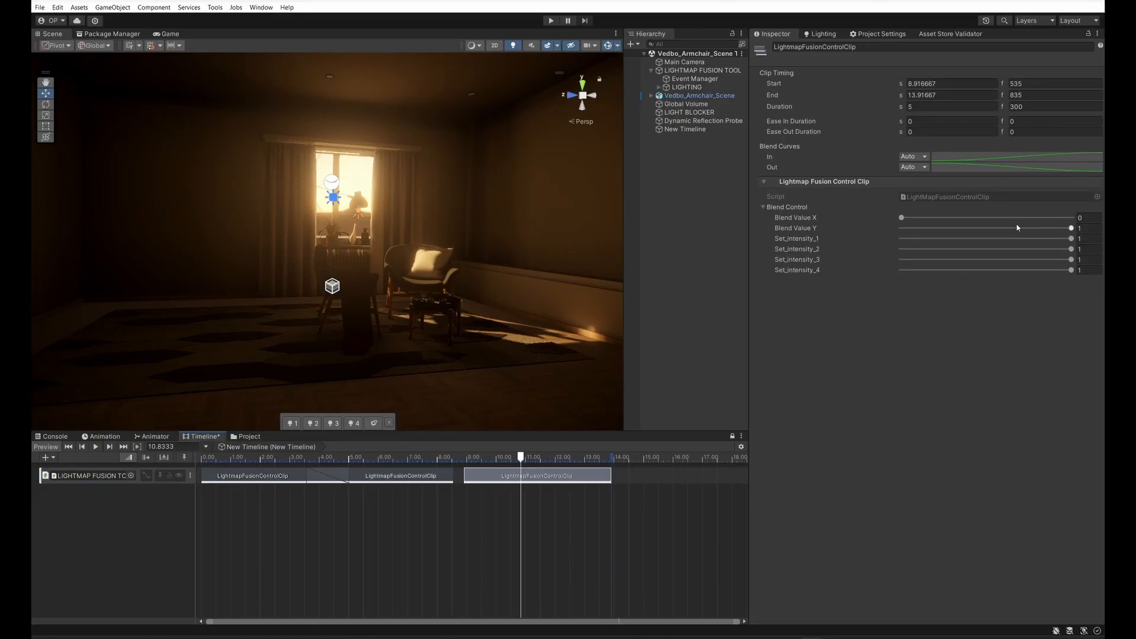
click(1073, 218)
drag(917, 228, 891, 219)
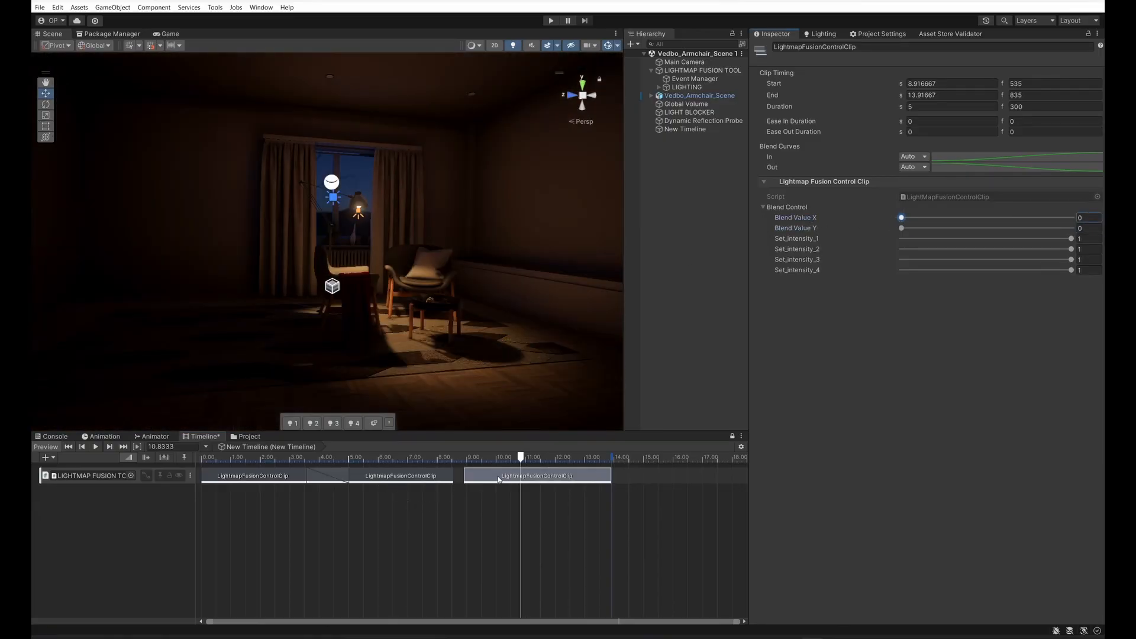
drag(557, 476, 367, 478)
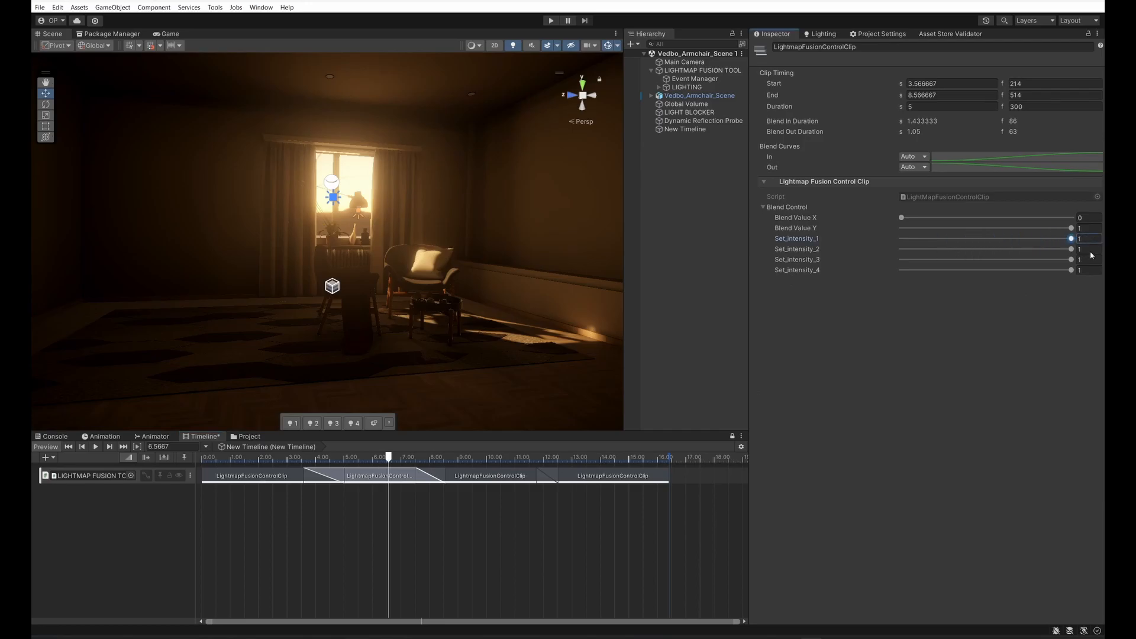
Step: Try out the light set intensity sliders of the second clip and play the timeline to preview the lighting transitions
drag(1062, 251, 973, 272)
click(96, 447)
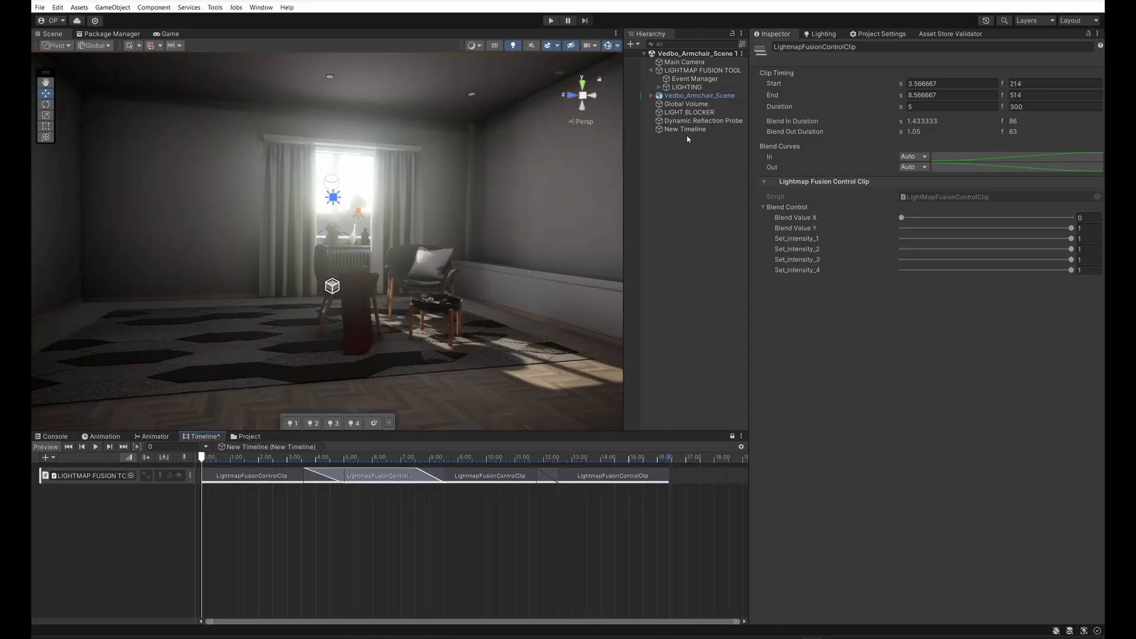
Step: Set the New Timeline object's Wrap Mode to Loop and play the timeline from about 15.88 s to preview the looping
click(680, 129)
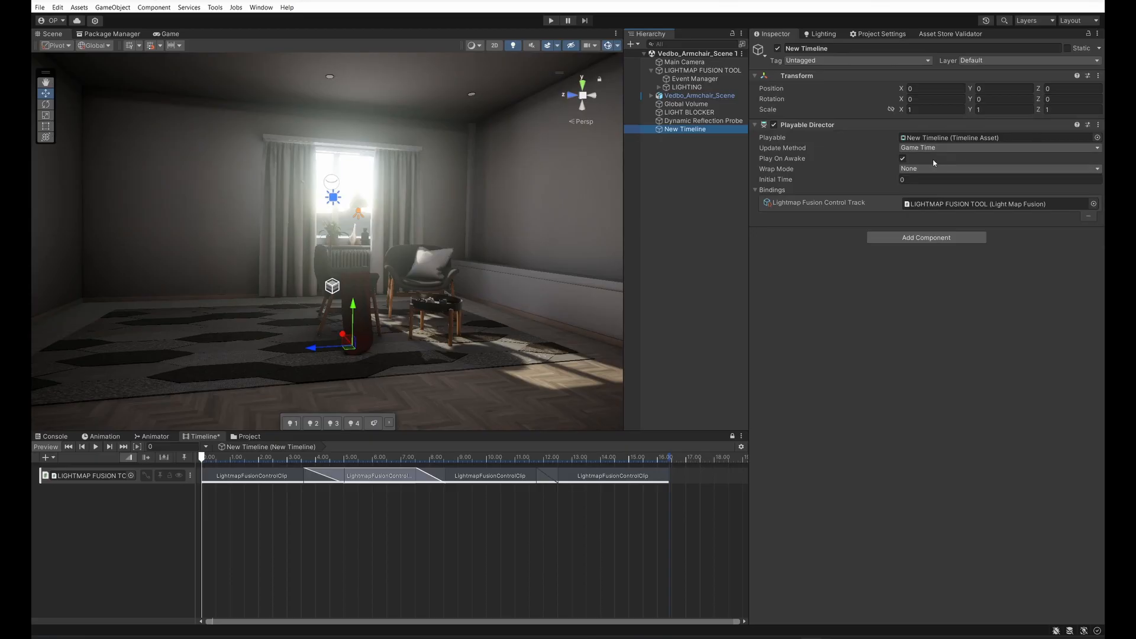
click(932, 169)
click(934, 193)
click(654, 458)
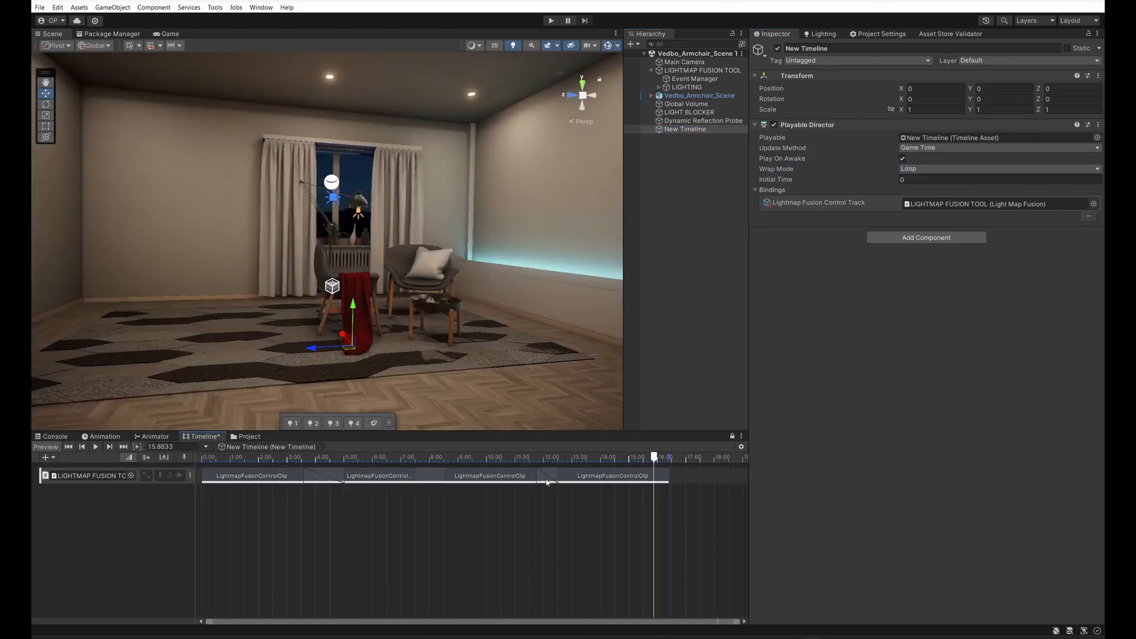
click(95, 447)
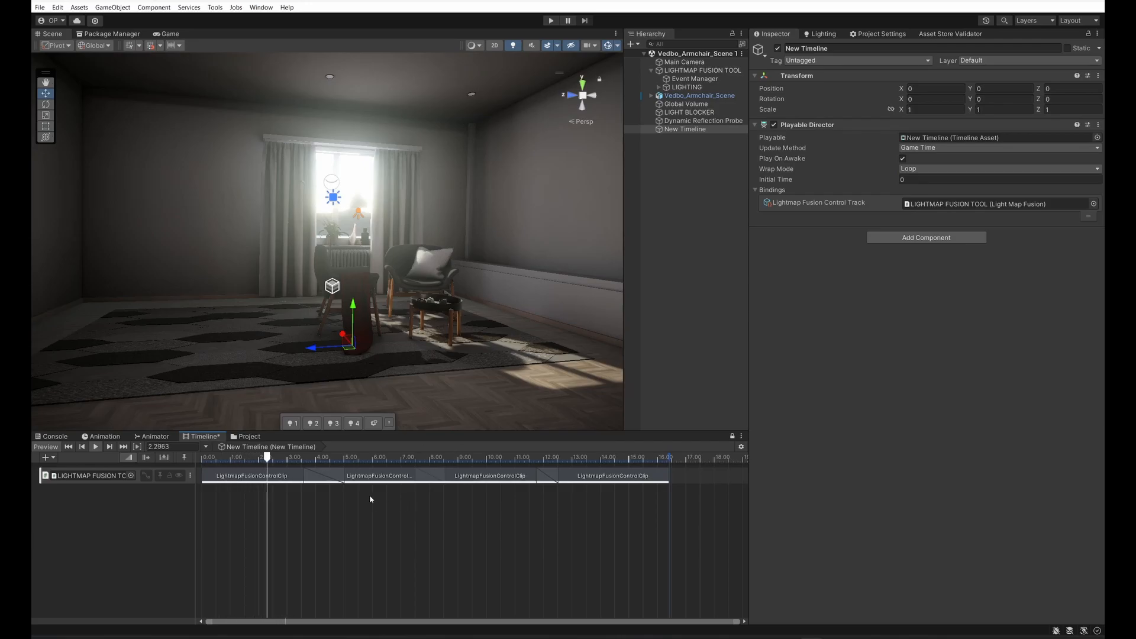
Step: Scrub the timeline to about 7.6 s and about 12.28 s to examine how the ceiling lamps blend between light sets
drag(363, 458, 418, 462)
mouse_move(434, 299)
right_down()
mouse_move(434, 215)
mouse_move(452, 301)
right_up()
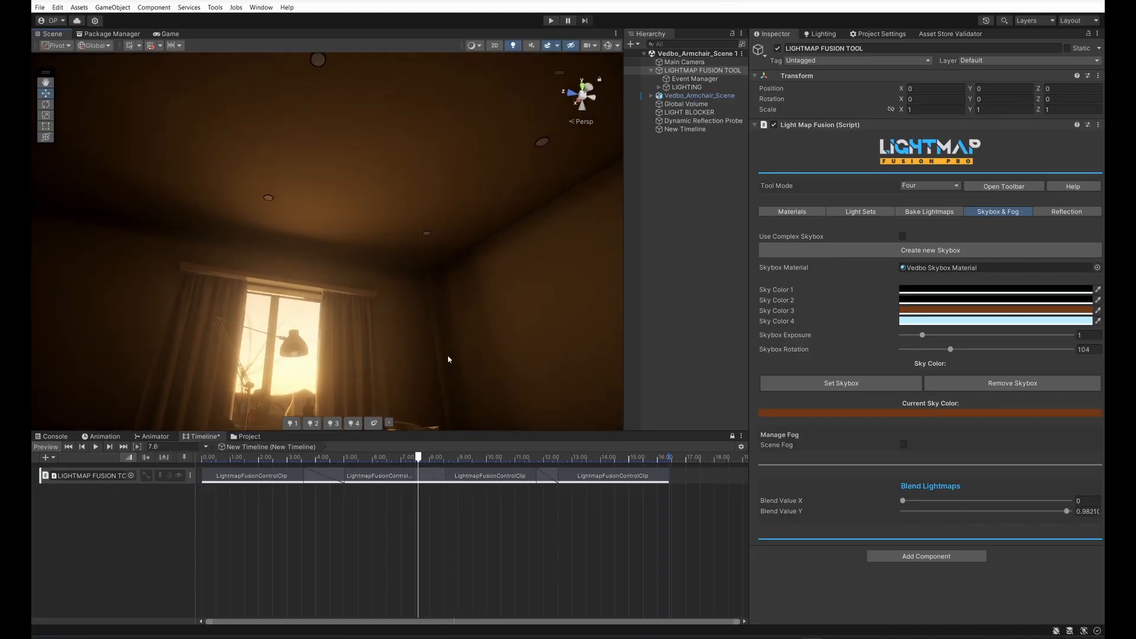
drag(413, 464, 552, 467)
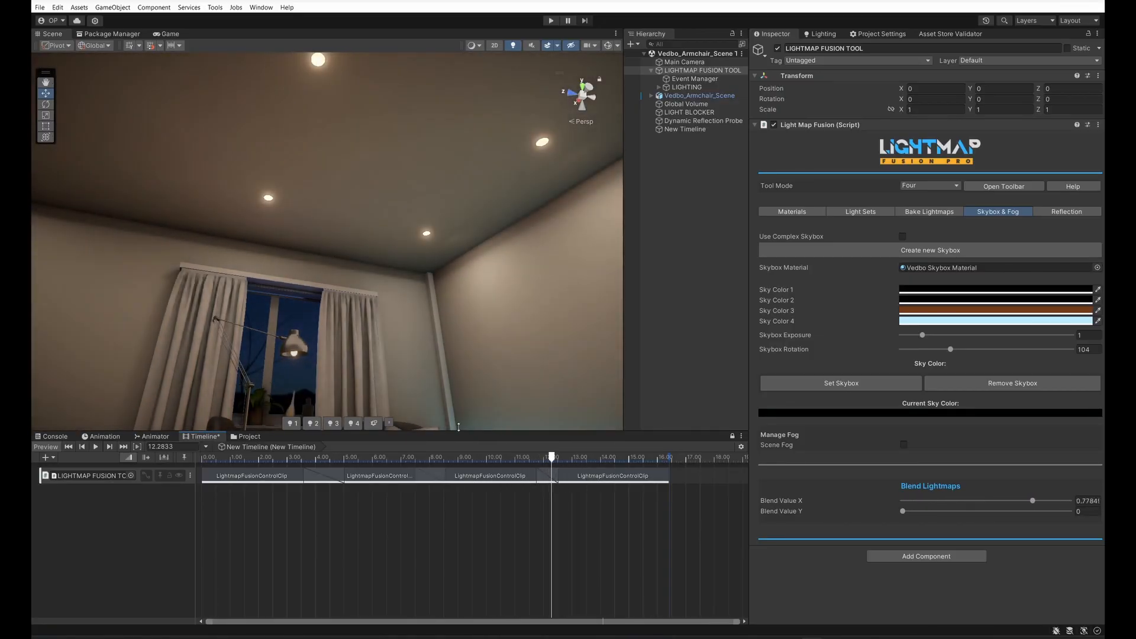
Step: Select the ceiling lamp's bulb and expand its Light Bulb material to inspect the four emission colors
click(266, 197)
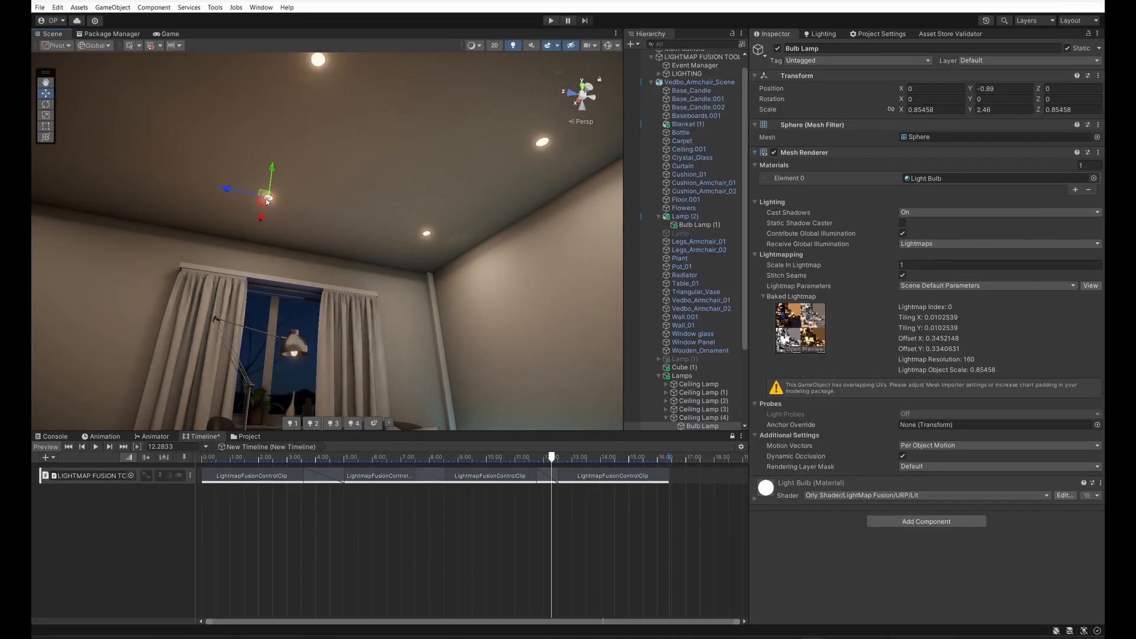
click(762, 494)
scroll(824, 537, down, 3)
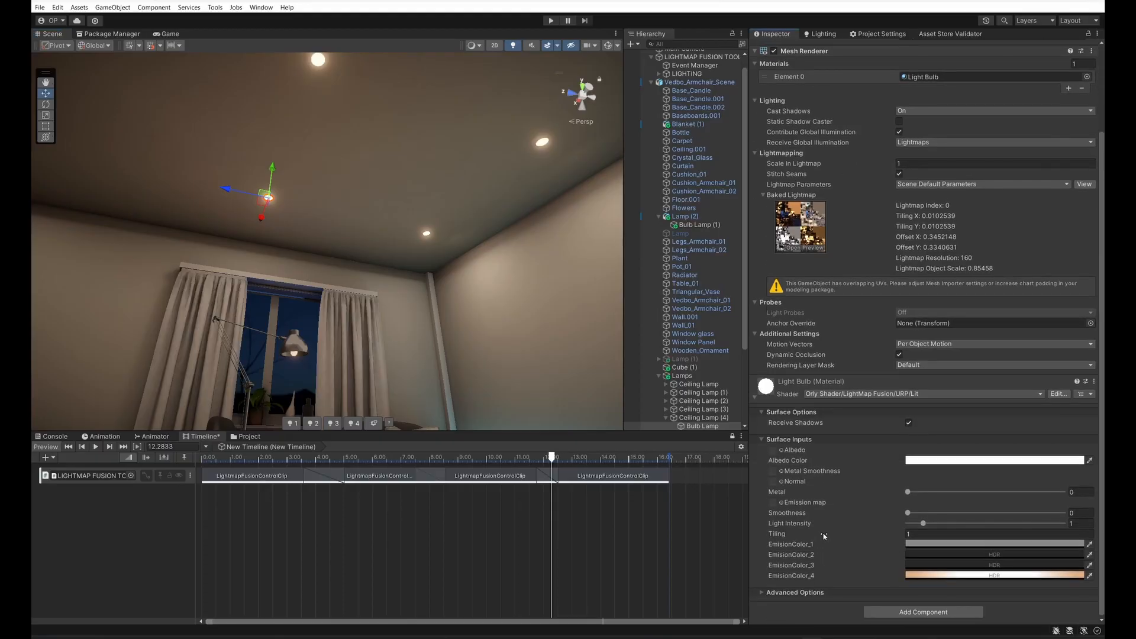